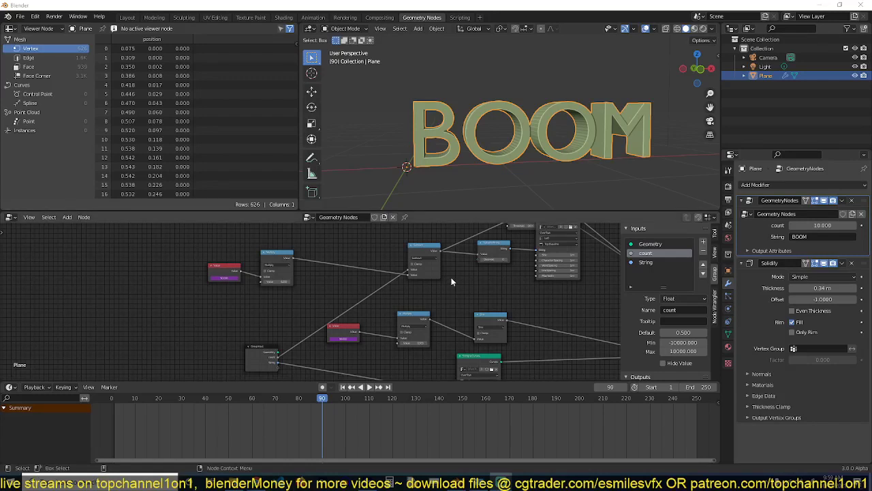
Play the BOOM countdown text animation from the first frame and stop it after the countdown.
right_click(109, 424)
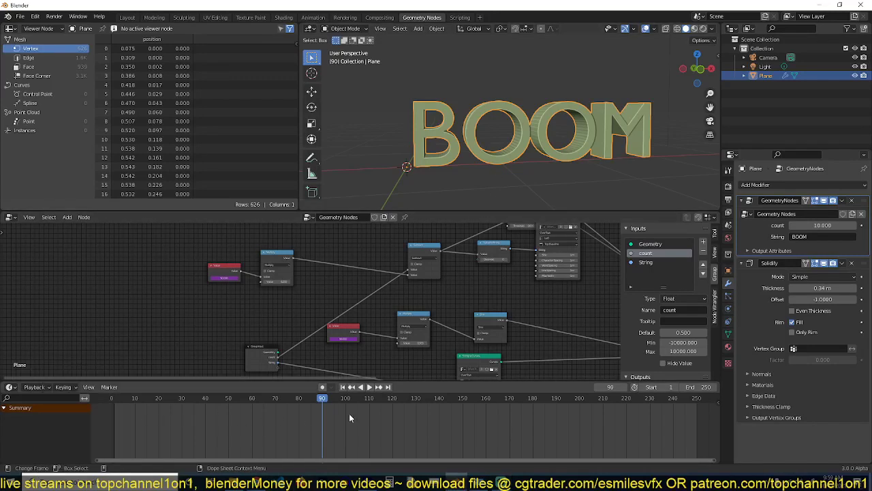
left_click(112, 416)
key("space")
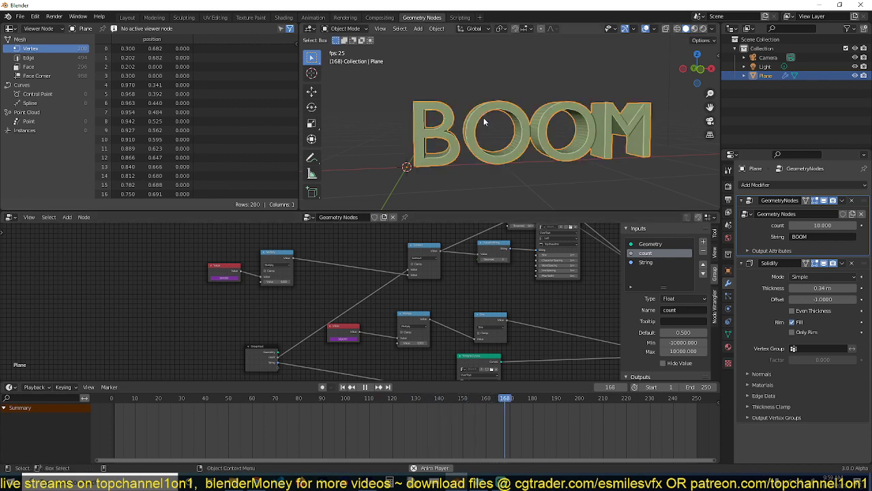
key("space")
Change the modifier's String input to "zooooom" and replay the countdown from the start.
left_click(804, 236)
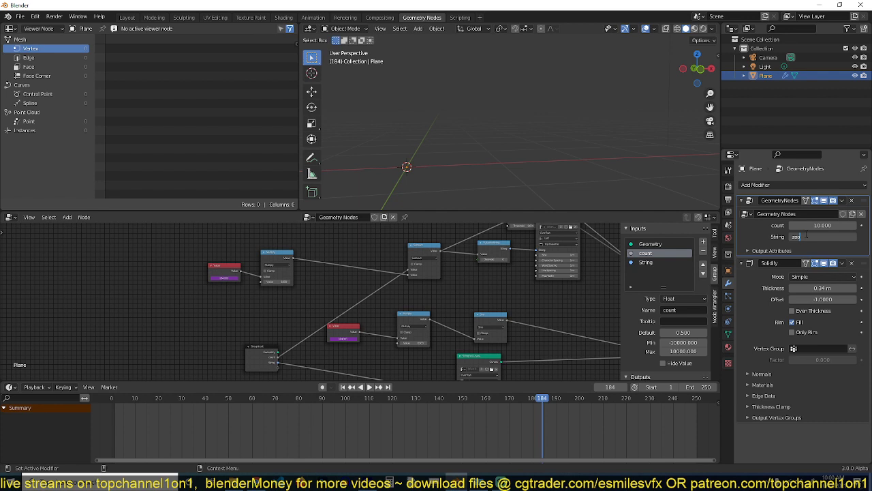
key("Return")
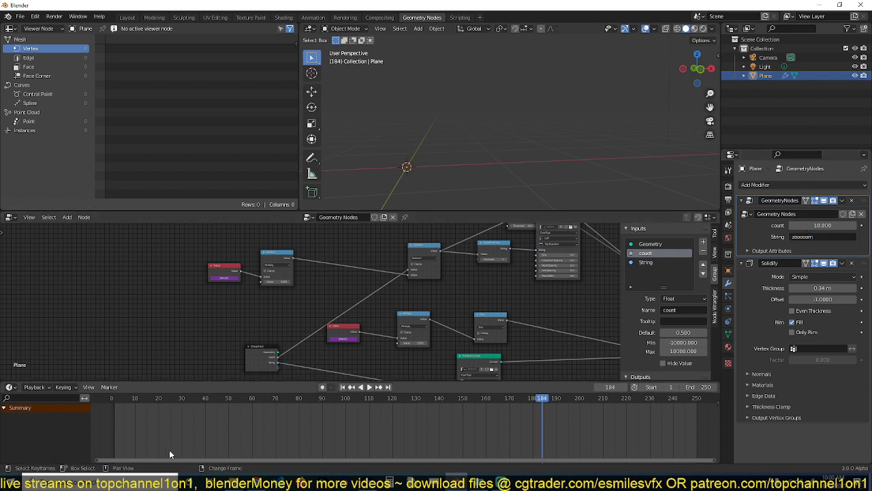
key("shift+Left")
key("space")
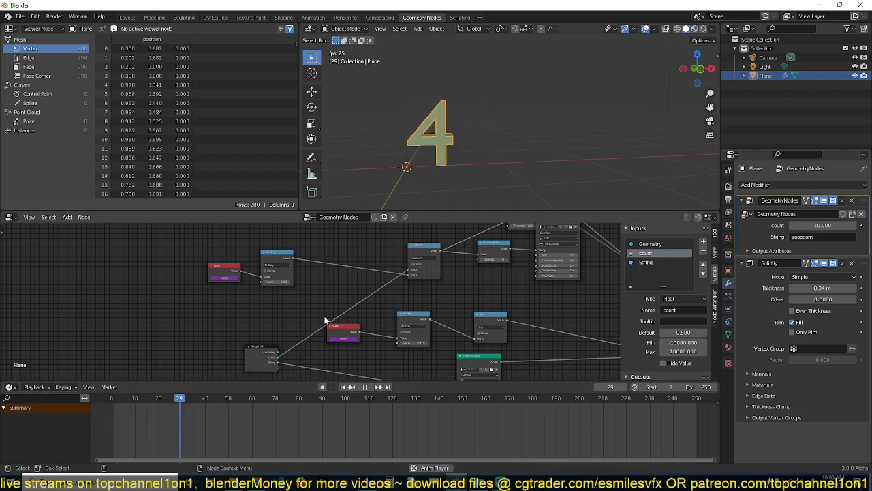
key("space")
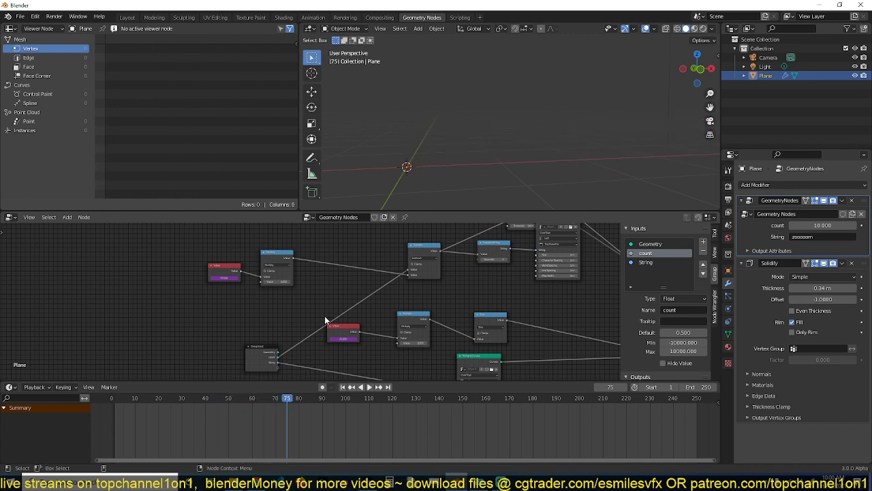
Set the modifier's count input to 20 and replay the countdown from the start.
left_click(823, 225)
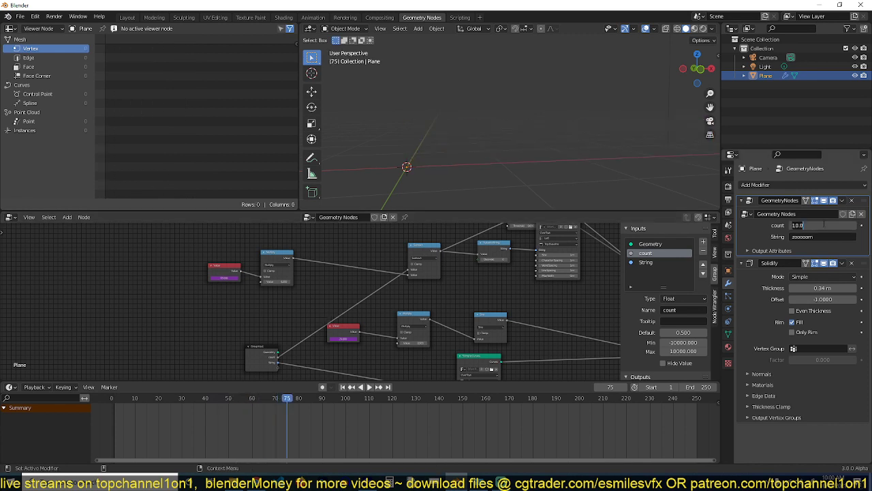
type("20")
key("Return")
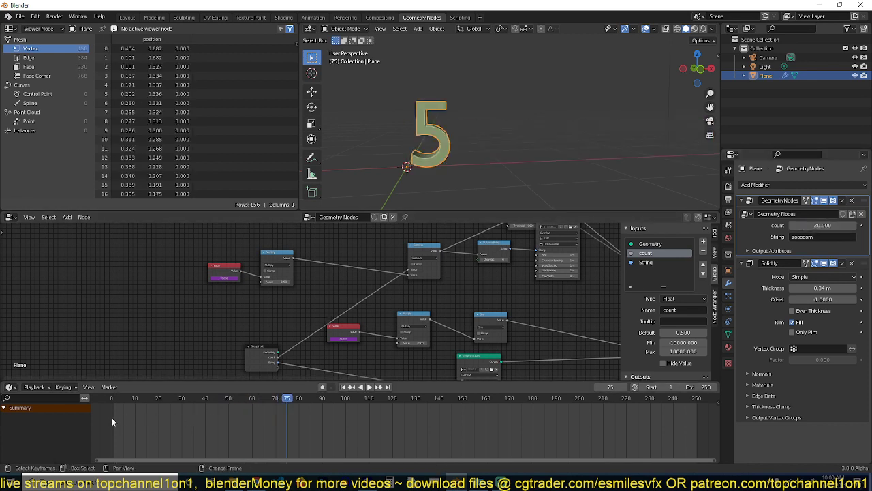
key("shift+Left")
key("space")
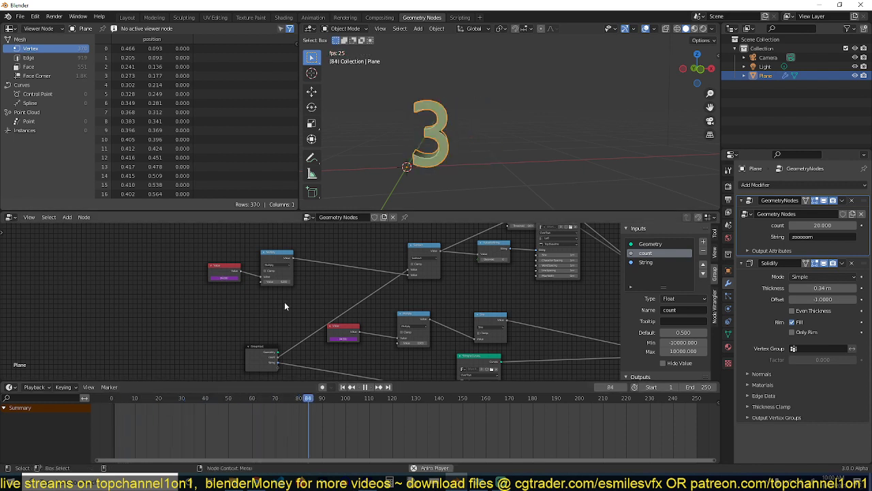
key("space")
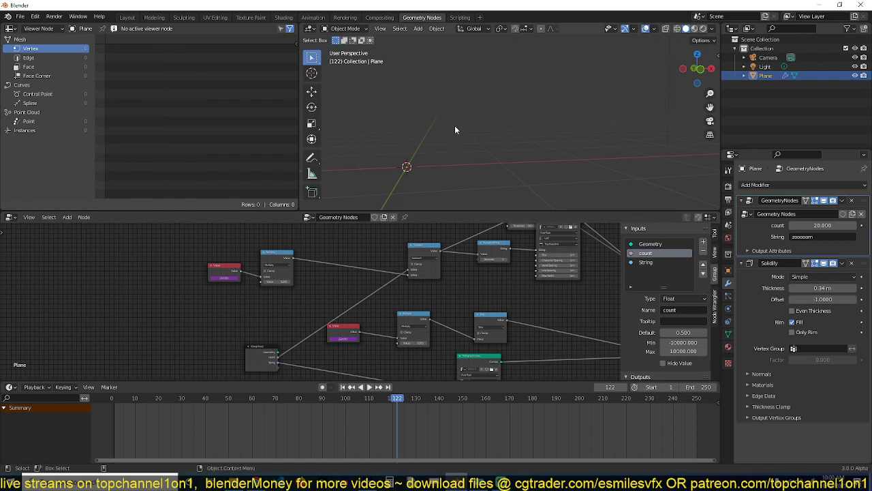
scroll(530, 291, "down", 5)
middle_click_drag(530, 290, 442, 299)
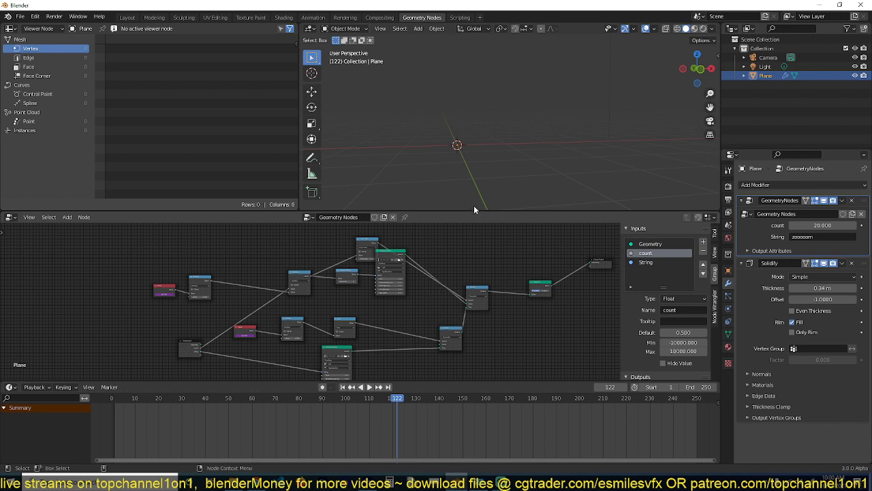
scroll(474, 161, "up", 5)
key("ctrl+z")
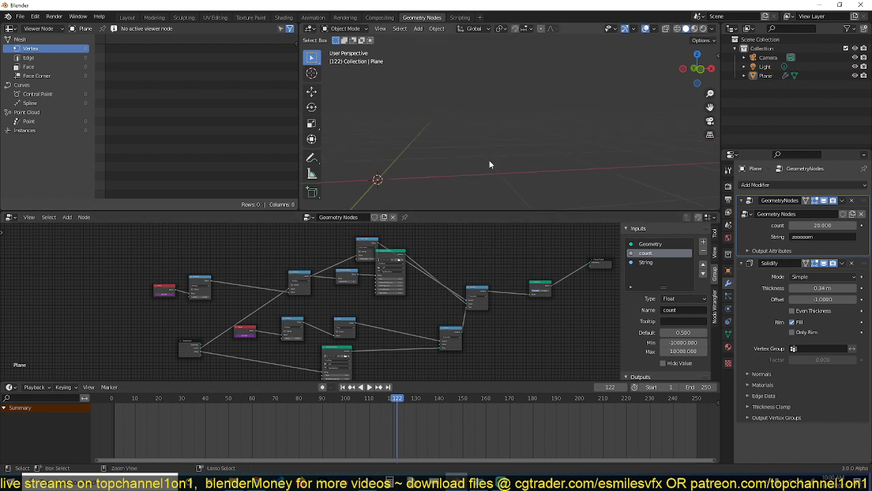
Start a new file and switch to the Geometry Nodes workspace.
key("ctrl+n")
left_click(493, 159)
left_click(454, 261)
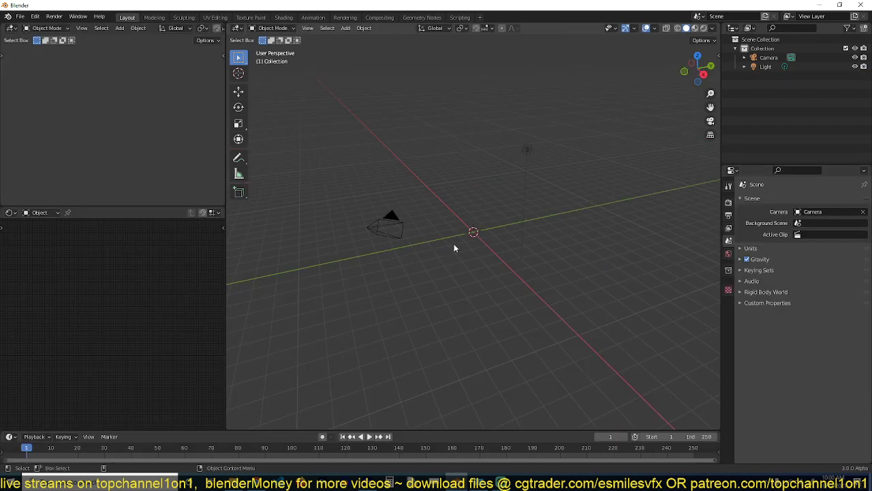
left_click(423, 17)
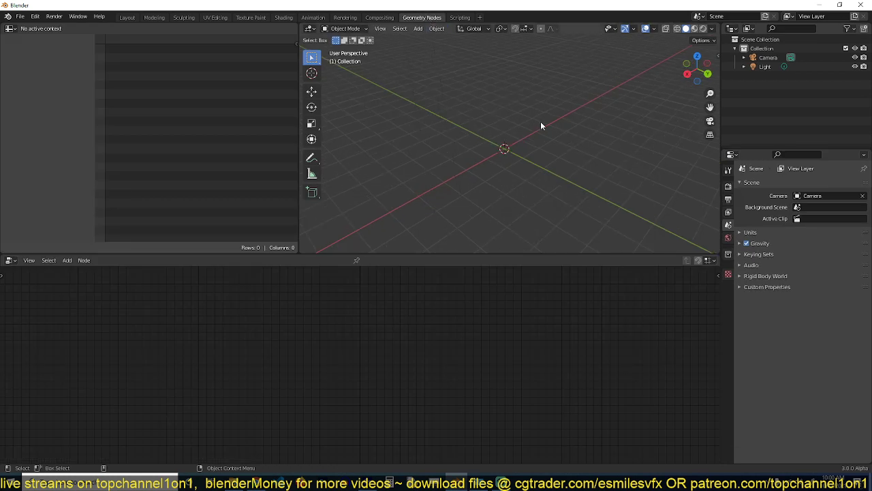
Add a plane at the origin in top view and create a new geometry node tree on it.
key("KP_7")
key("shift+a")
left_click(579, 122)
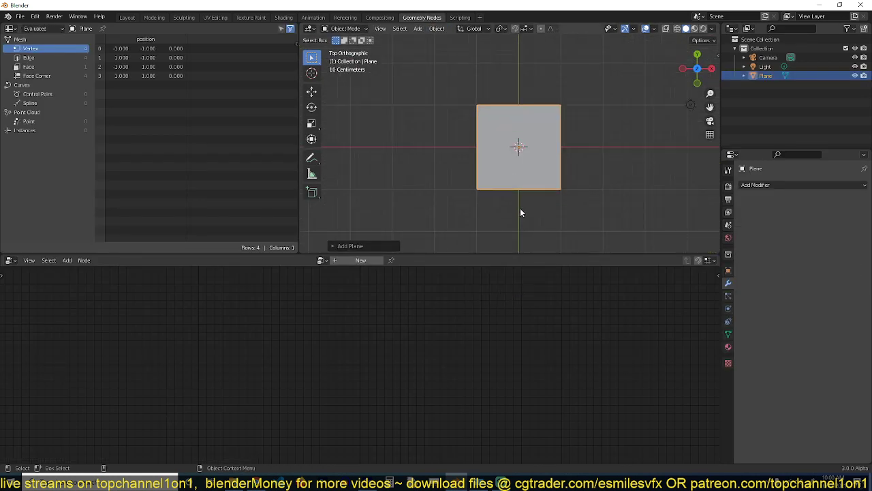
left_click(369, 259)
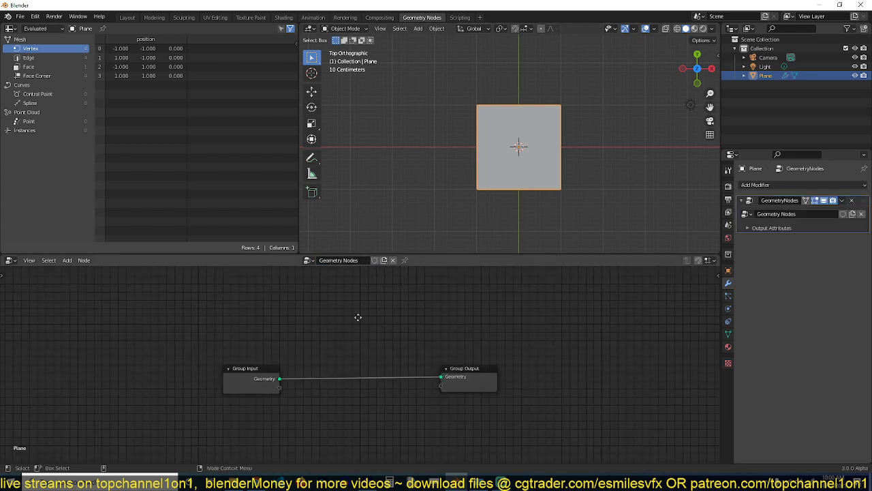
Delete the Group Input node from the plane's node tree.
middle_click_drag(358, 316, 382, 278)
left_click_drag(362, 296, 190, 373)
key("x")
Add a String to Curves node to the left of the Group Output node.
scroll(334, 336, "up", 1)
middle_click_drag(347, 335, 263, 312)
scroll(283, 325, "up", 2)
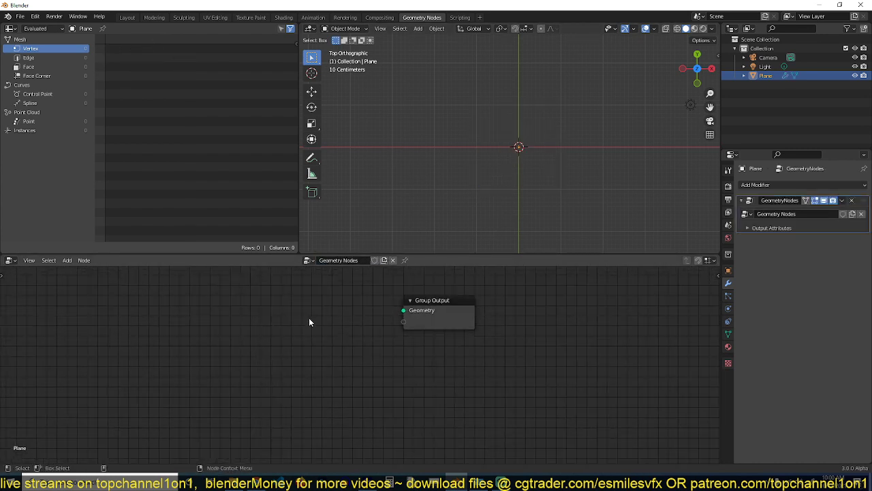
scroll(321, 323, "up", 3)
scroll(205, 333, "up", 1)
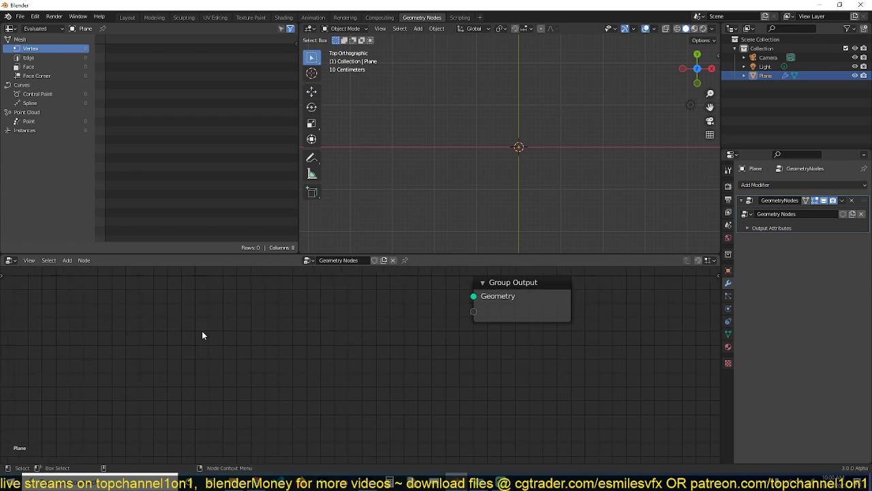
key("shift+a")
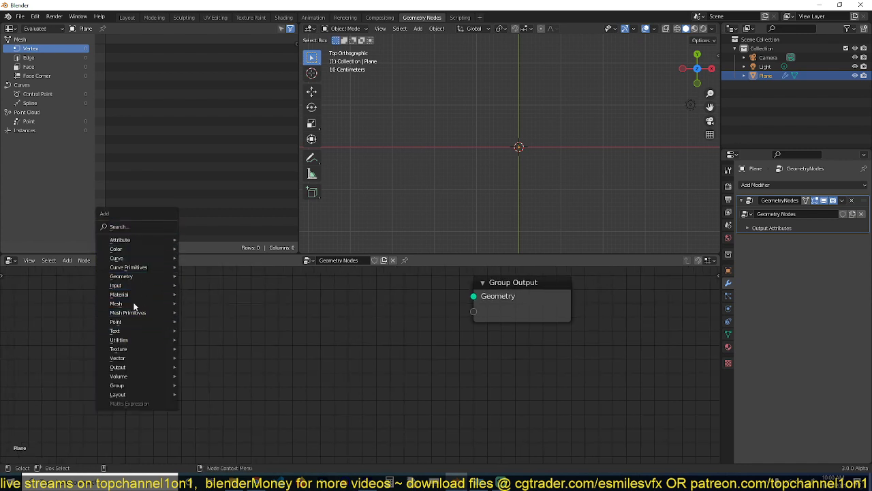
mouse_move(132, 331)
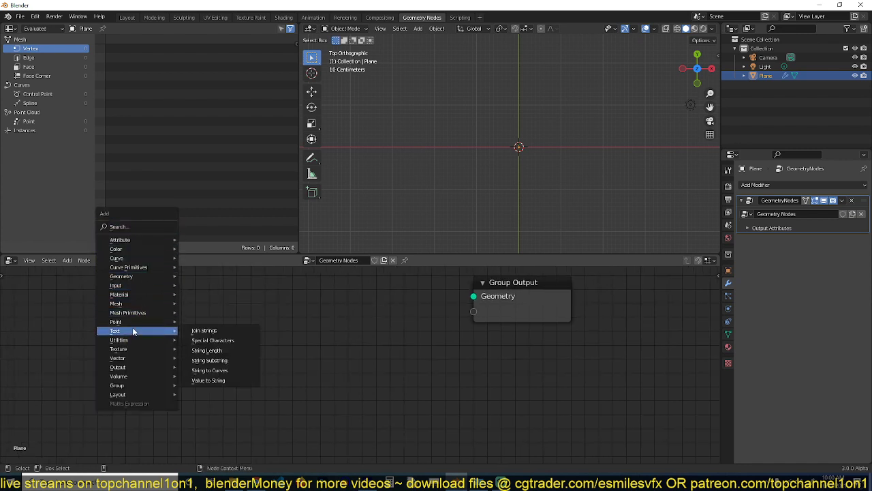
left_click(216, 374)
left_click(263, 349)
scroll(241, 351, "down", 1)
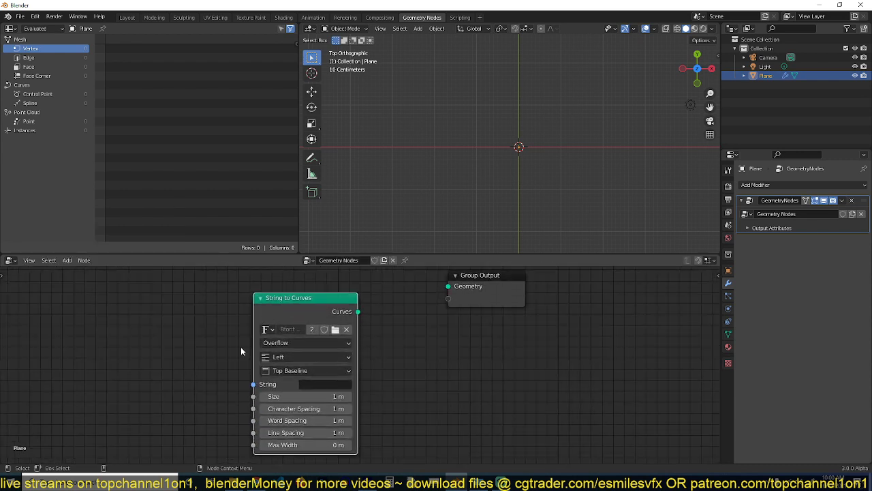
Set the String to Curves text to "boom" and connect its Curves output to the Group Output's Geometry.
left_click(324, 384)
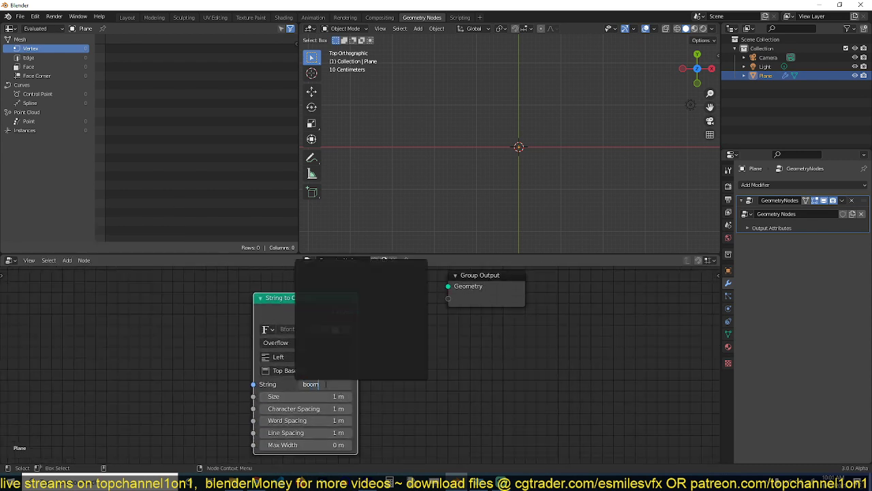
key("Return")
left_click_drag(359, 312, 505, 326)
scroll(543, 190, "up", 3)
scroll(543, 187, "up", 1)
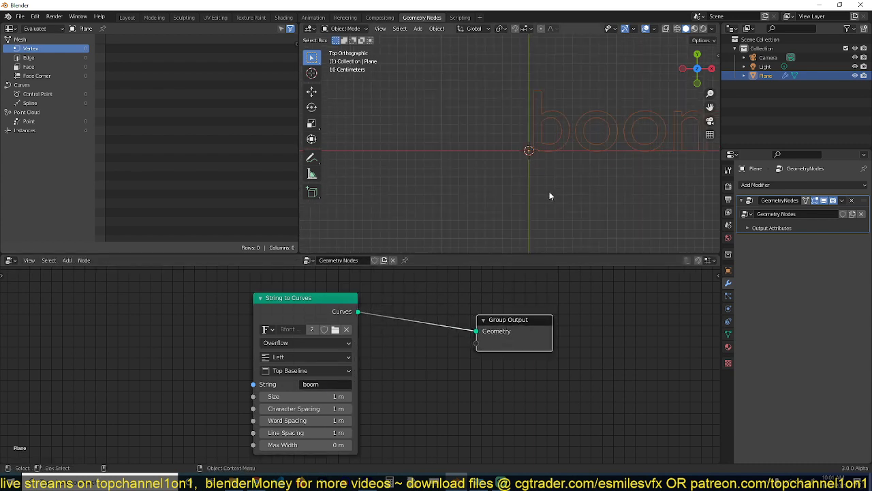
Make room between the two nodes and insert a Curve Fill node on the link from String to Curves to Group Output.
middle_click_drag(410, 307, 461, 307)
left_click_drag(368, 301, 276, 314)
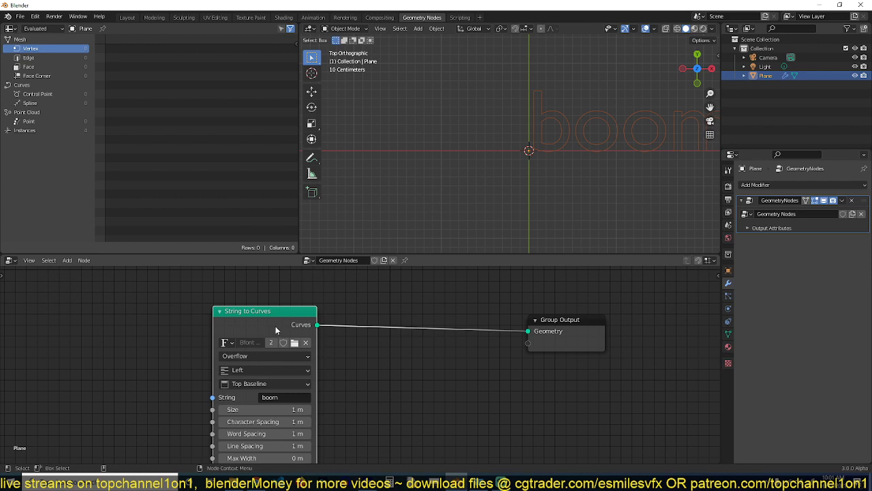
key("shift+a")
mouse_move(352, 310)
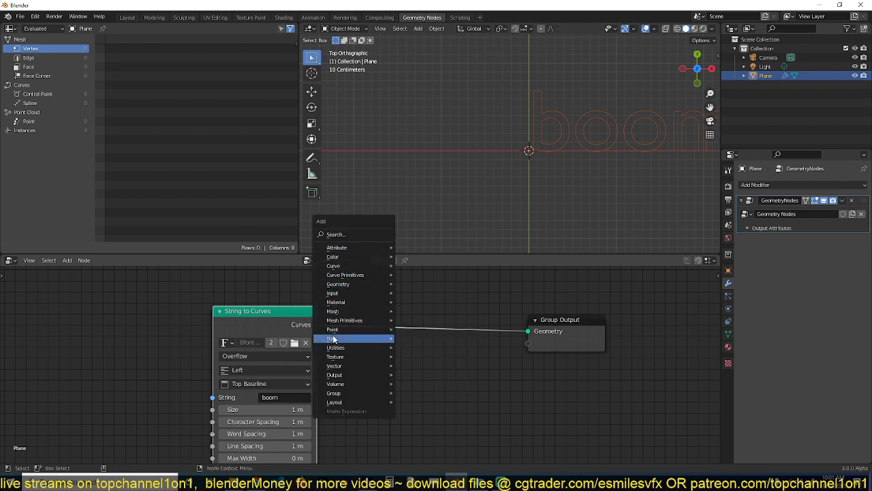
mouse_move(334, 265)
left_click(419, 266)
left_click(419, 314)
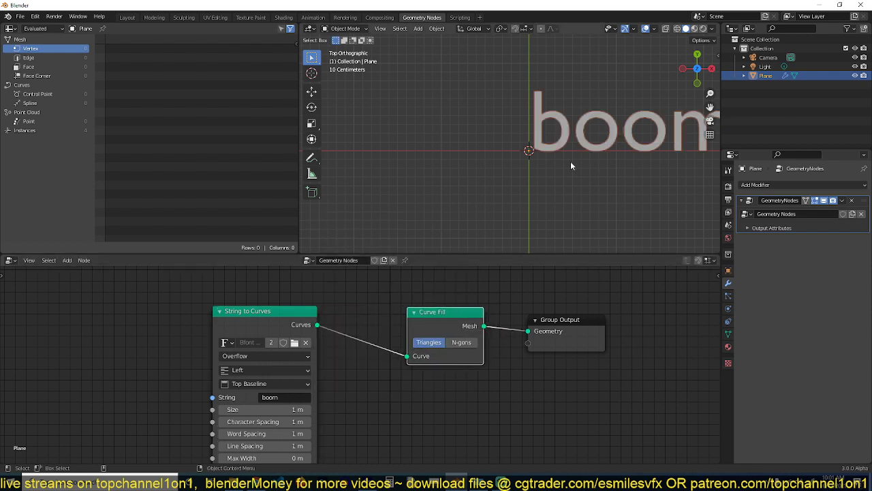
Split the node editor horizontally and turn the lower area into a Timeline.
middle_click_drag(600, 141, 499, 156, "shift")
middle_click_drag(373, 346, 451, 346)
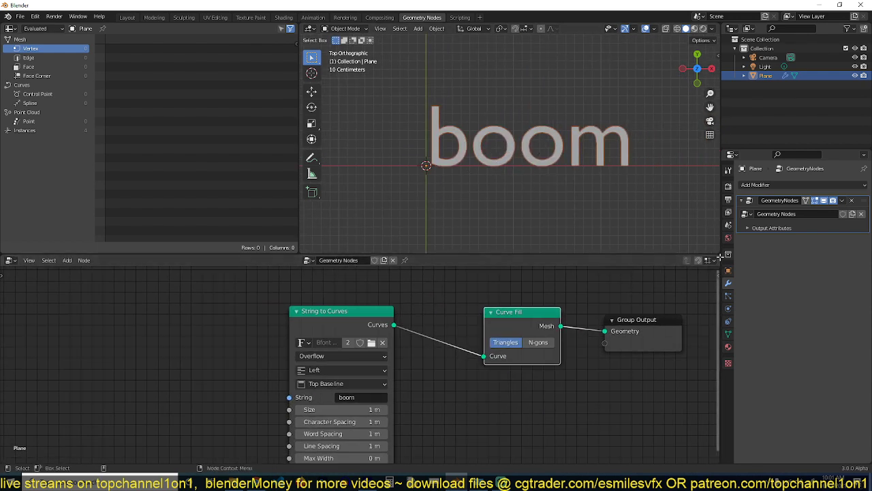
left_click_drag(719, 254, 708, 376)
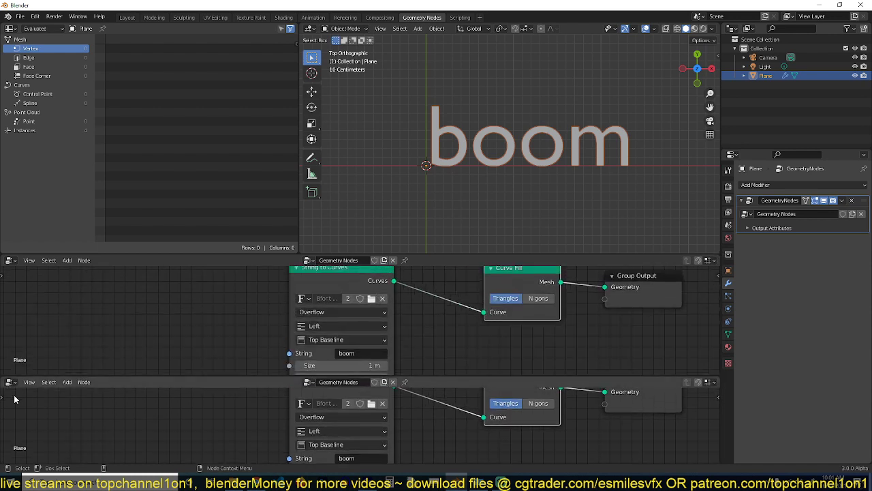
left_click(15, 385)
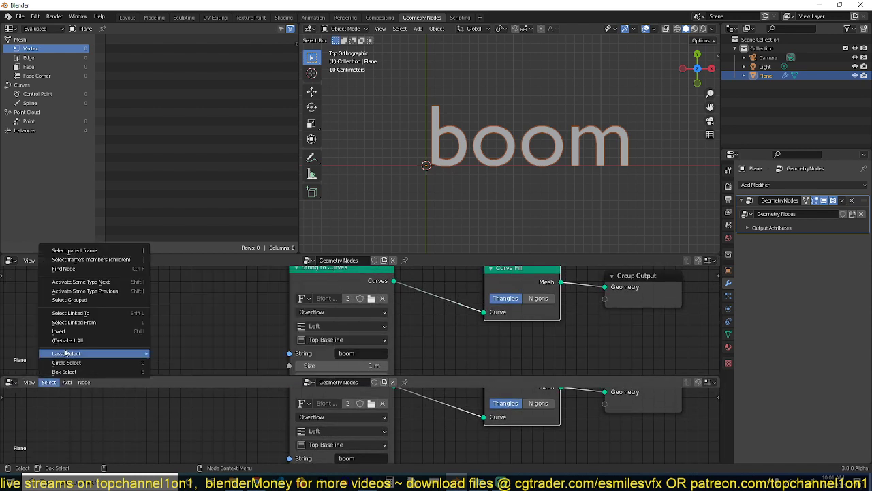
left_click(14, 382)
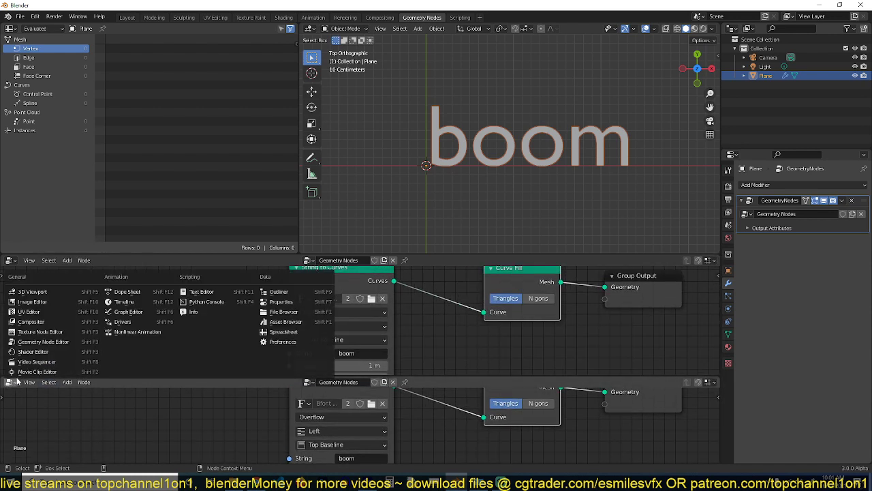
left_click(124, 302)
Add a Value input node to the left of the String to Curves node.
scroll(342, 326, "down", 3)
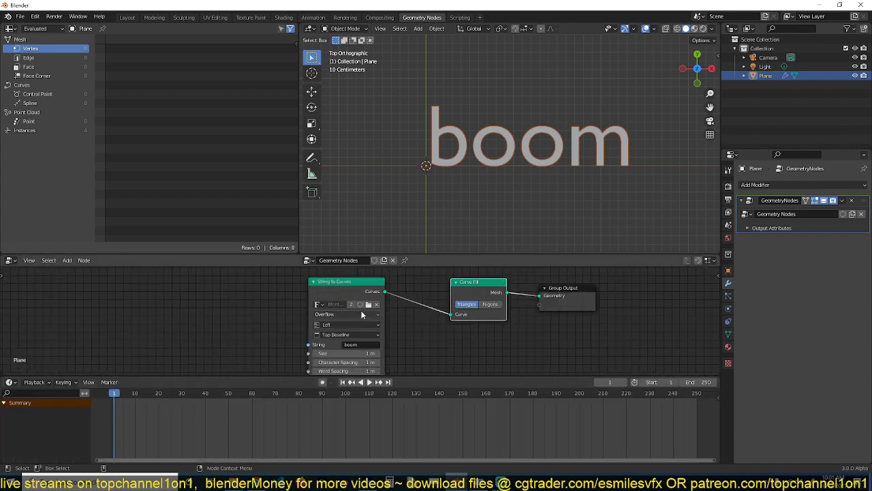
scroll(239, 333, "up", 2)
key("shift+a")
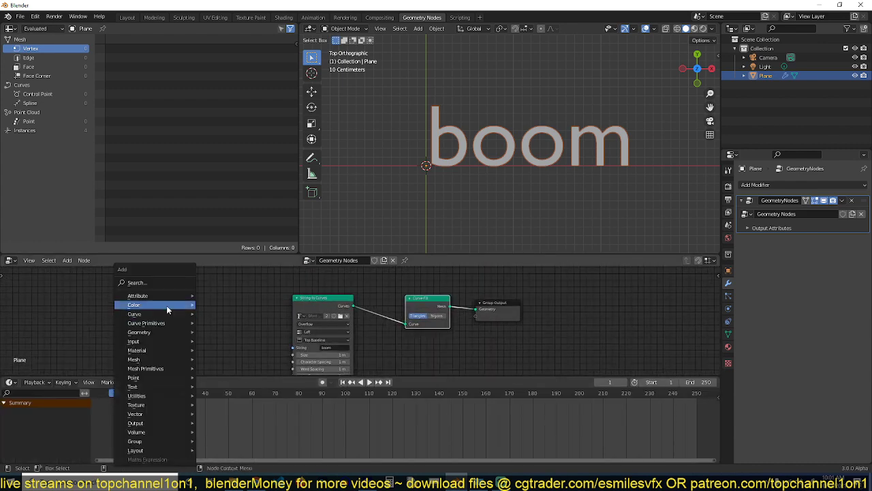
mouse_move(167, 341)
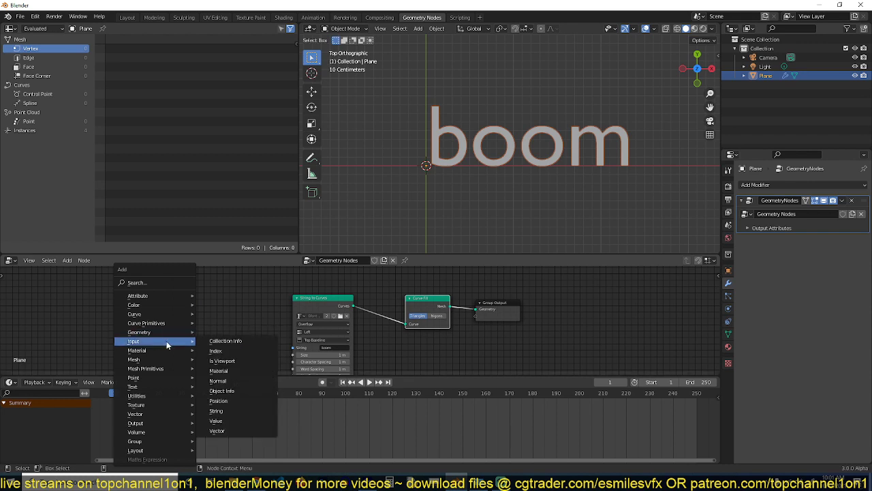
left_click(224, 422)
left_click(157, 298)
scroll(165, 312, "up", 2)
middle_click_drag(169, 316, 281, 331)
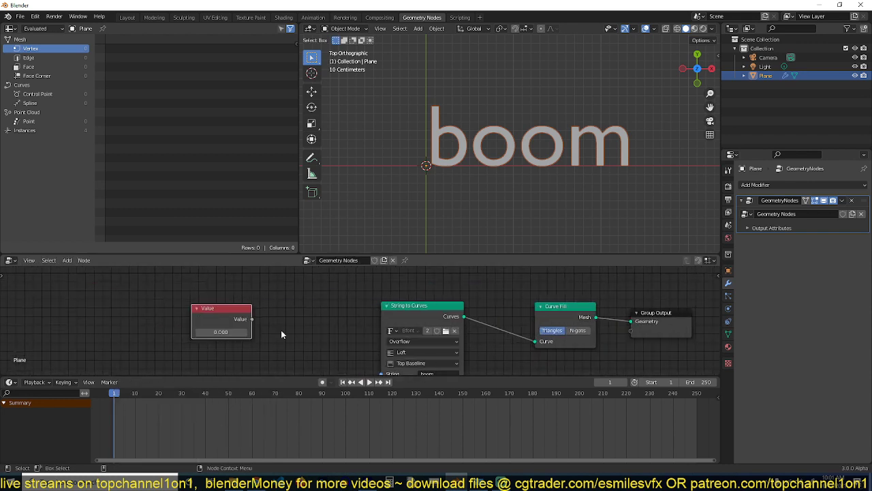
Drive the Value node's number with the expression #frame so it follows the current frame.
left_click(225, 332)
type("frame")
key("Return")
type("#")
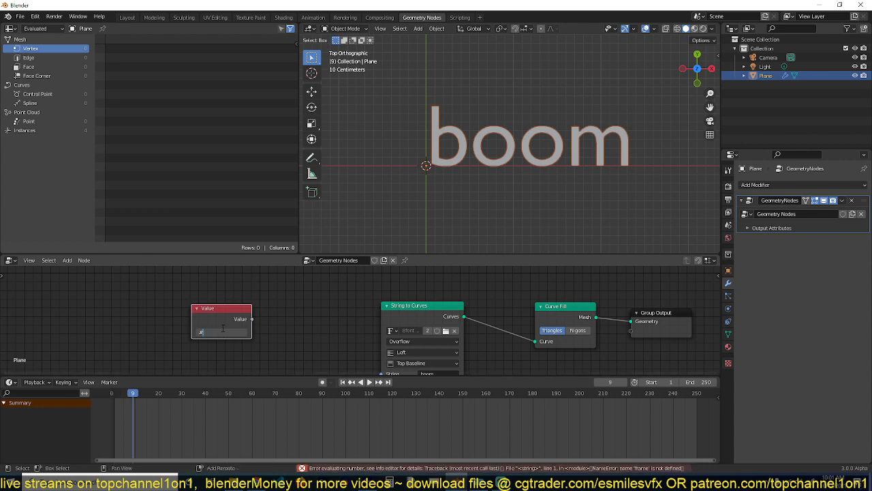
type("frame")
key("Return")
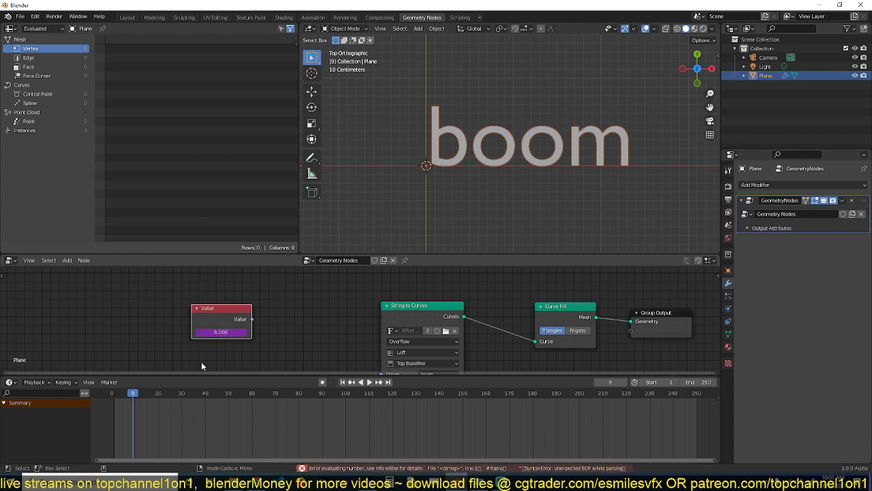
Play the animation from different frames to check how the Value node's number changes.
key("space")
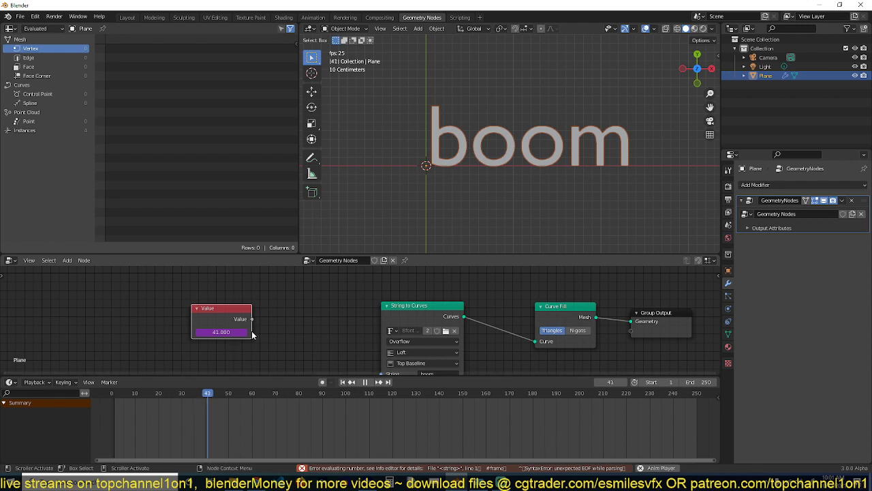
key("space")
left_click(129, 414)
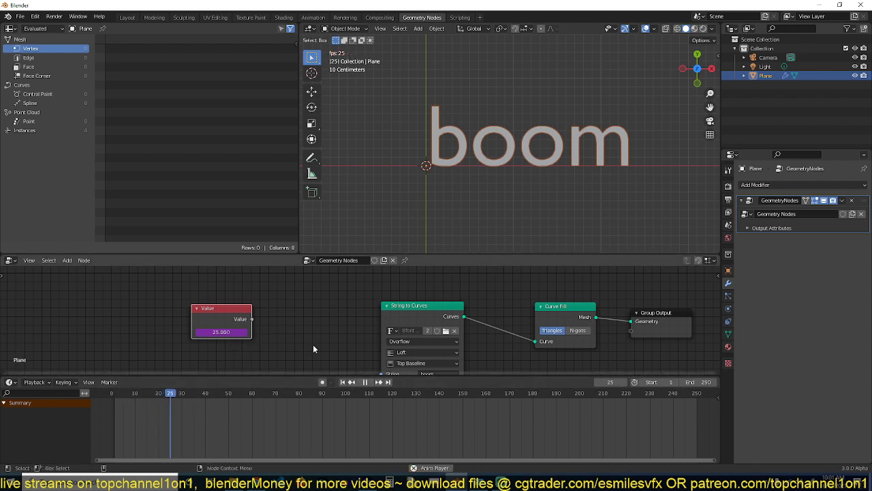
key("space")
Try to link the Value node directly to the String input of String to Curves, and detach the link.
scroll(254, 328, "down", 2)
left_click_drag(248, 310, 389, 328)
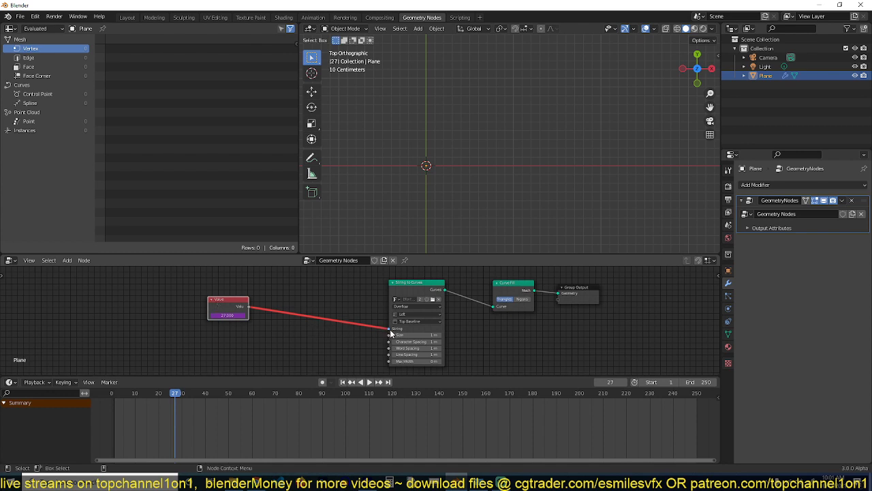
mouse_move(390, 332)
left_mouse_down()
mouse_move(374, 327)
mouse_move(385, 324)
left_mouse_up()
scroll(252, 310, "up", 1)
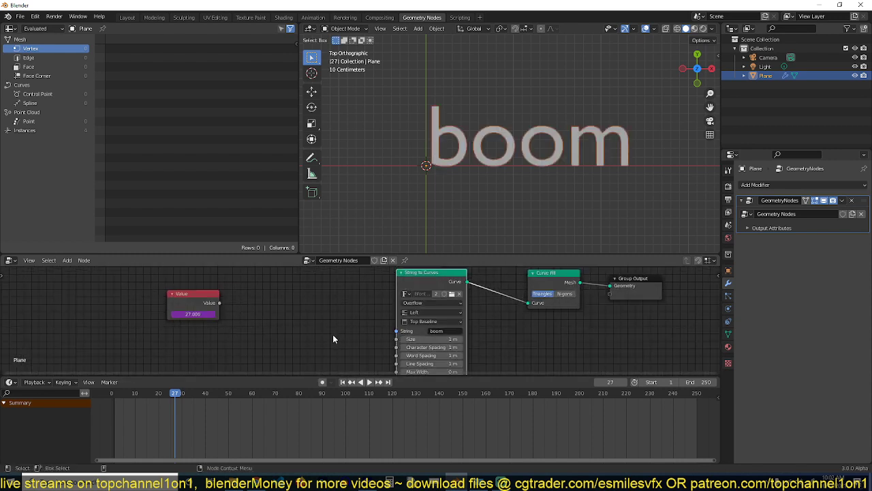
Add a Value to String node, wire it between the Value node and the String input of String to Curves, and test playback.
key("F3")
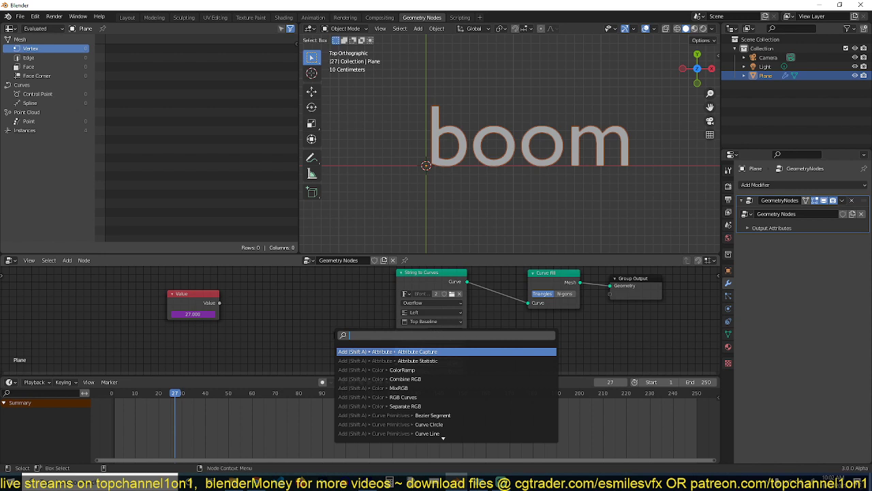
type("va")
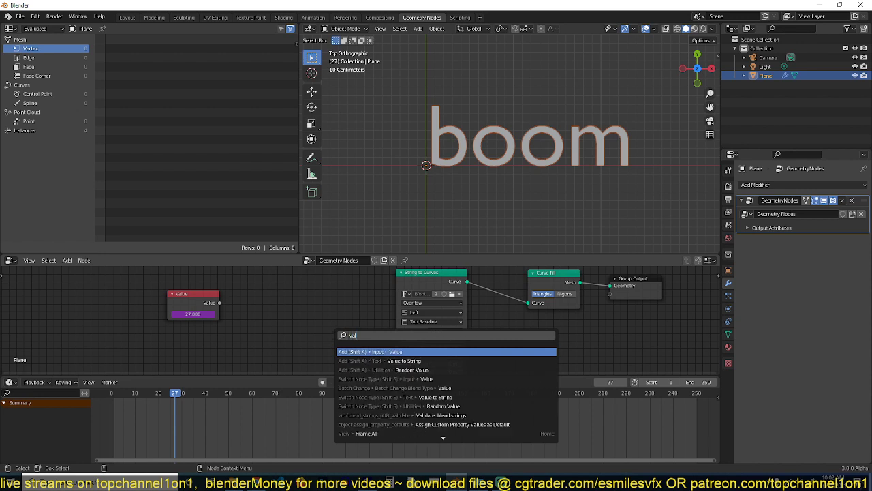
type("lue")
key("Down")
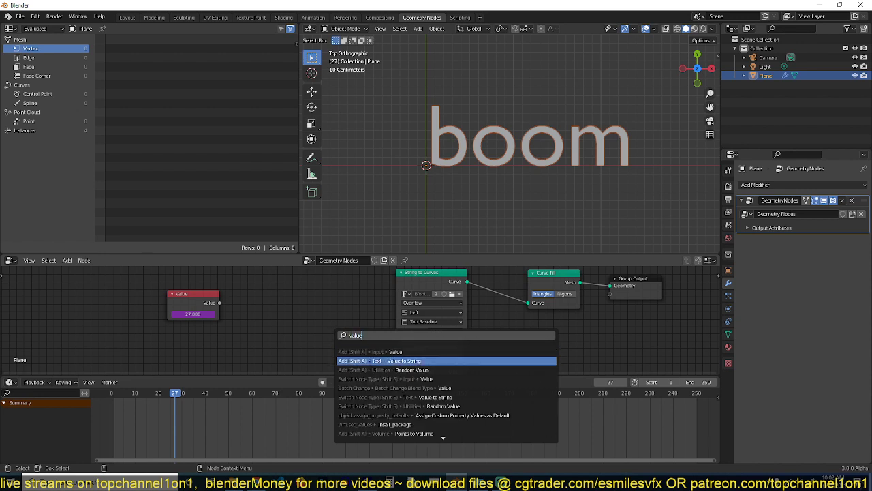
key("Return")
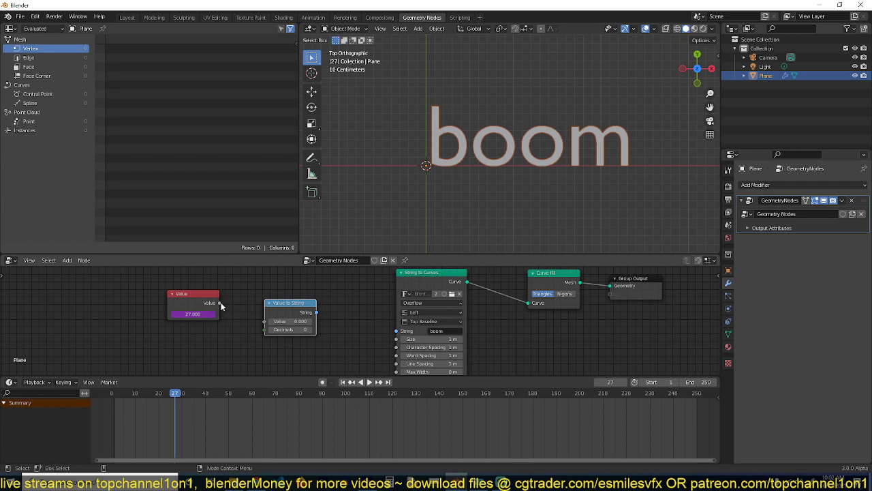
left_click_drag(219, 303, 266, 322)
left_click_drag(317, 312, 395, 331)
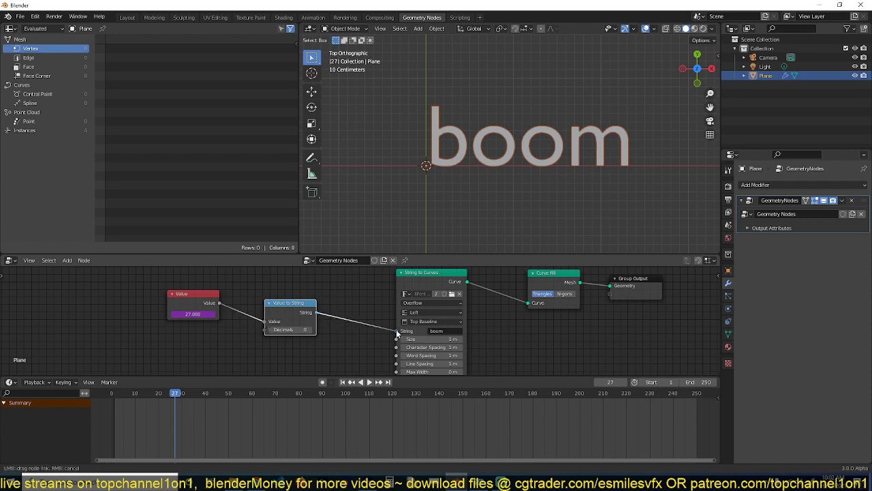
key("space")
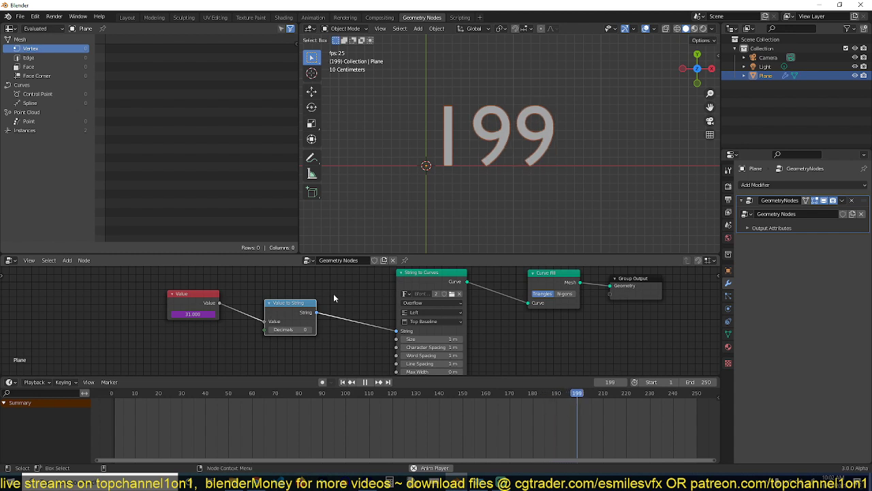
key("space")
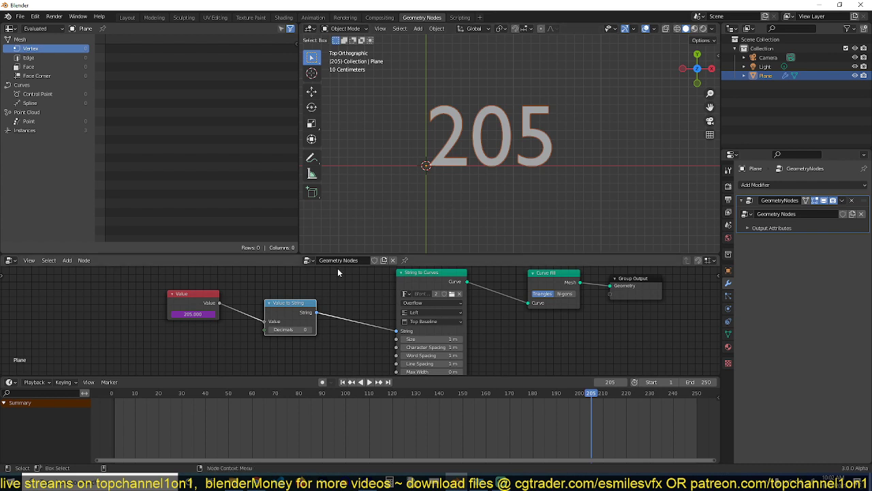
Duplicate the frame-driven Value node, set the copy to 10, and stack it above the original.
middle_click_drag(240, 303, 308, 297)
left_click_drag(269, 287, 238, 328)
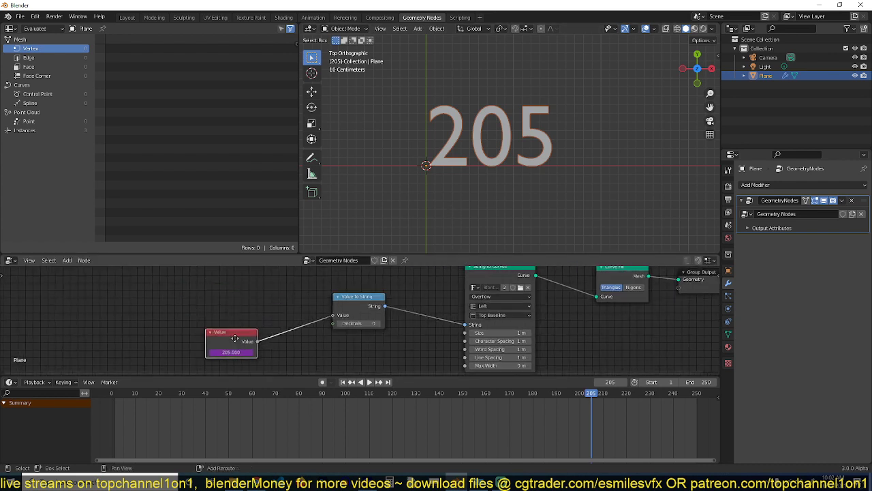
key("shift+d")
left_click(227, 294)
scroll(228, 293, "up", 2)
left_click(252, 299)
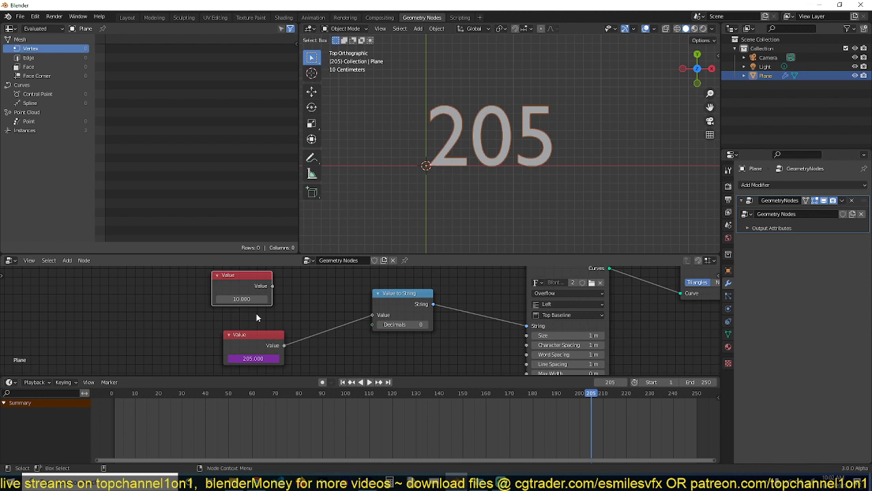
left_click_drag(259, 334, 219, 333)
left_click_drag(236, 279, 216, 282)
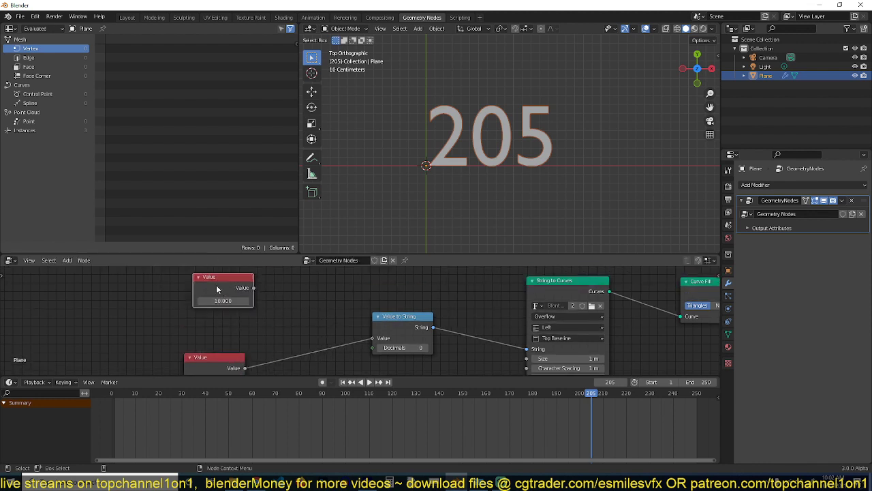
scroll(232, 313, "down", 2)
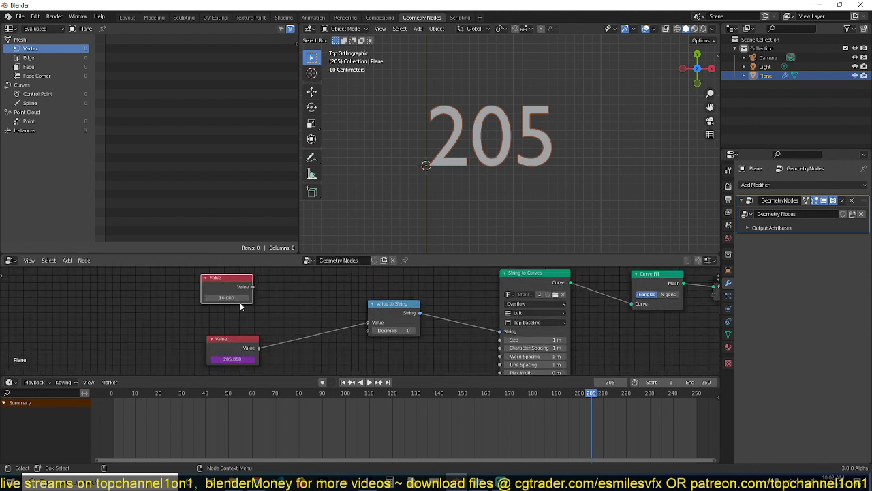
Insert a Math node before Value to String, feed it the constant 10 and the frame value, and set it to Subtract.
key("shift+a")
mouse_move(266, 355)
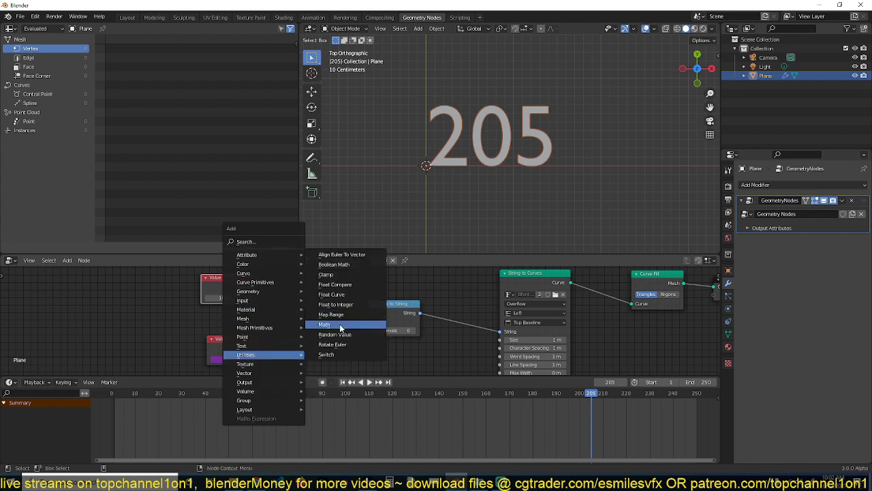
left_click(341, 325)
left_click(297, 274)
left_click_drag(253, 287, 295, 316)
left_click(243, 350)
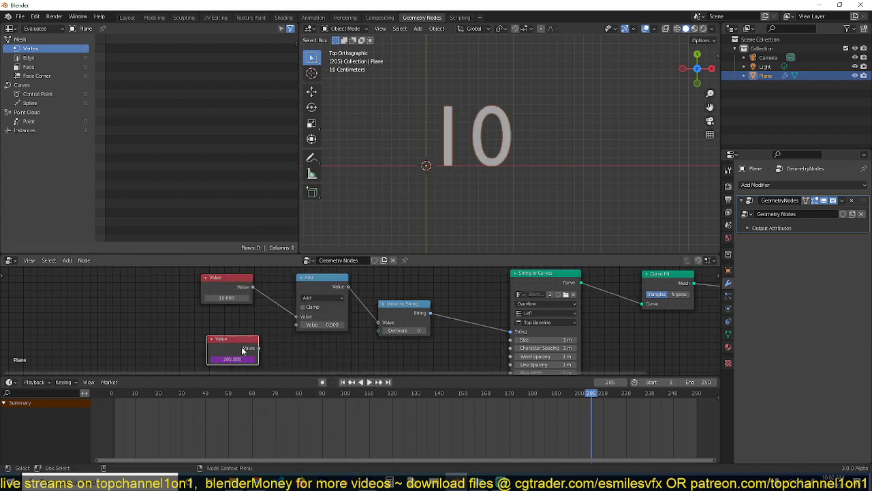
left_click_drag(252, 348, 296, 324)
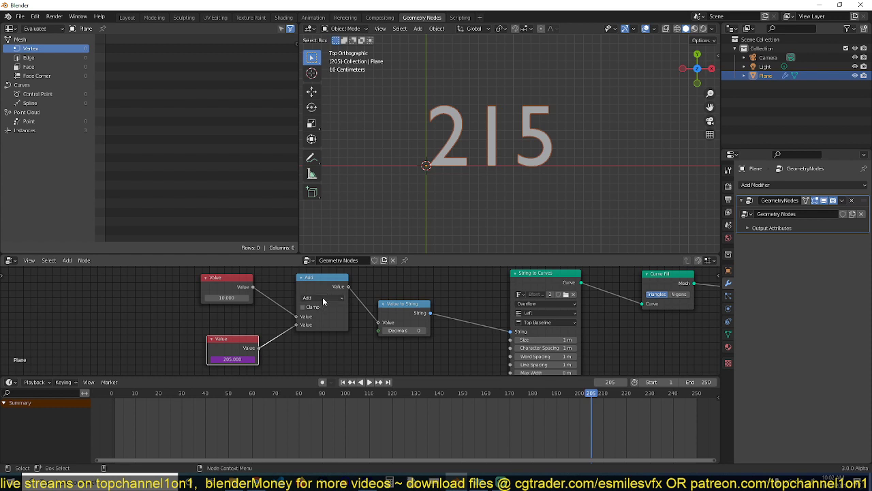
left_click(324, 298)
left_click(322, 332)
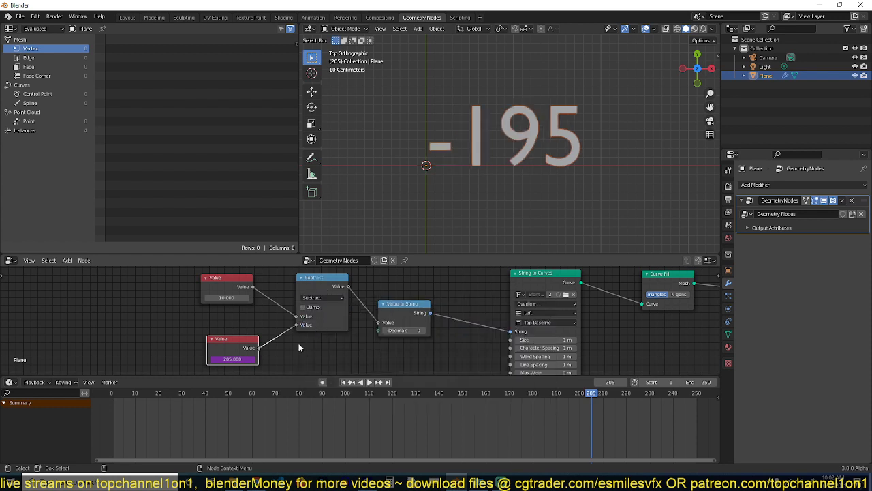
Play the animation from the first frames to check the countdown text.
left_click(118, 410)
key("space")
key("space")
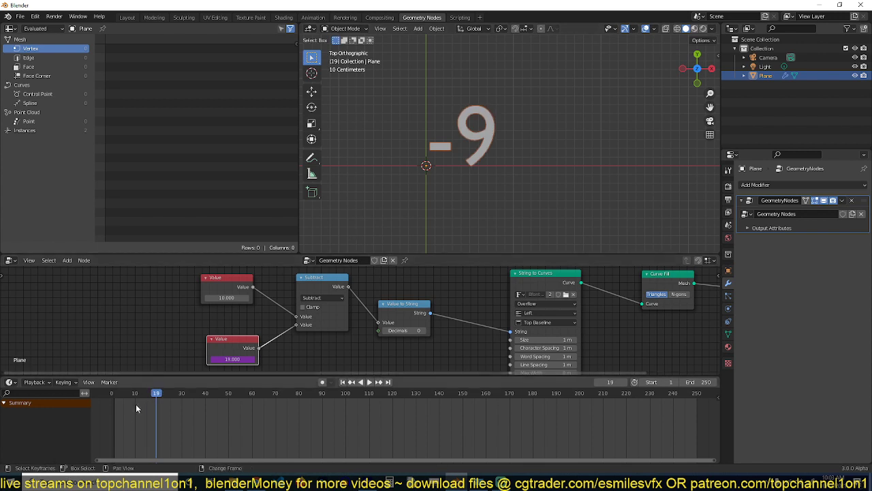
left_click_drag(118, 395, 102, 418)
key("space")
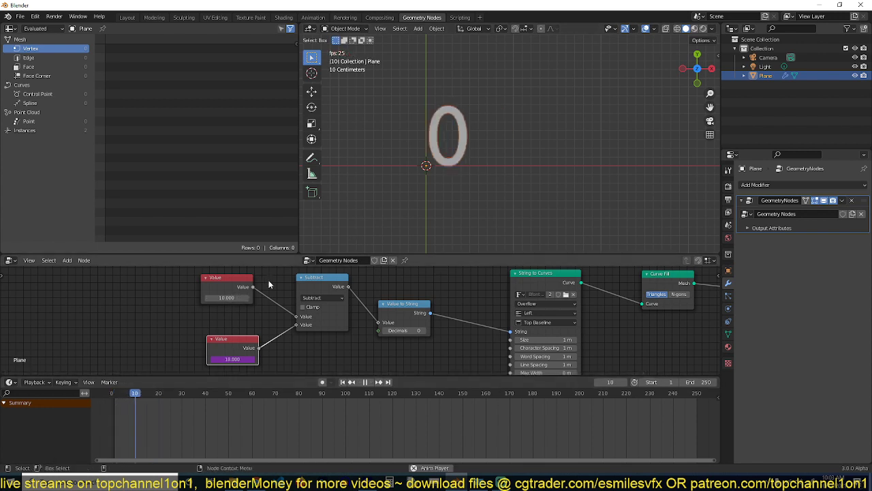
Move the frame-driven Value node farther from the Subtract node and replay the start of the countdown.
middle_click_drag(357, 332, 415, 320)
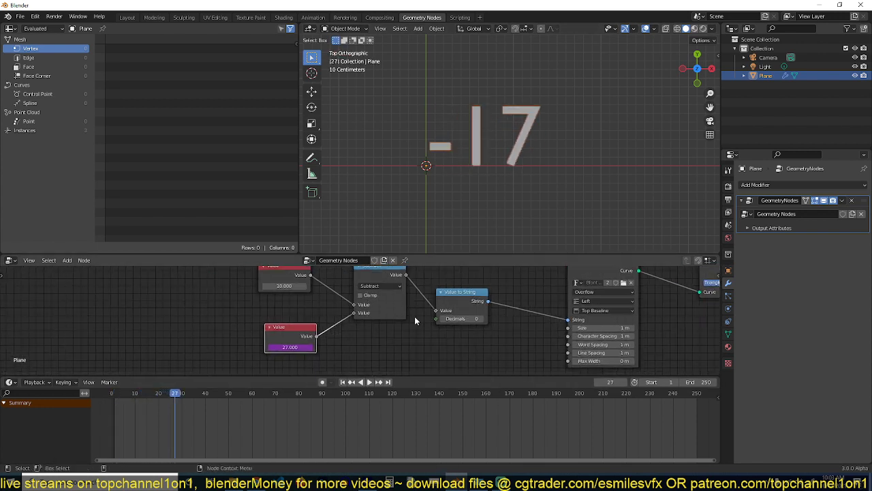
left_click_drag(293, 332, 208, 339)
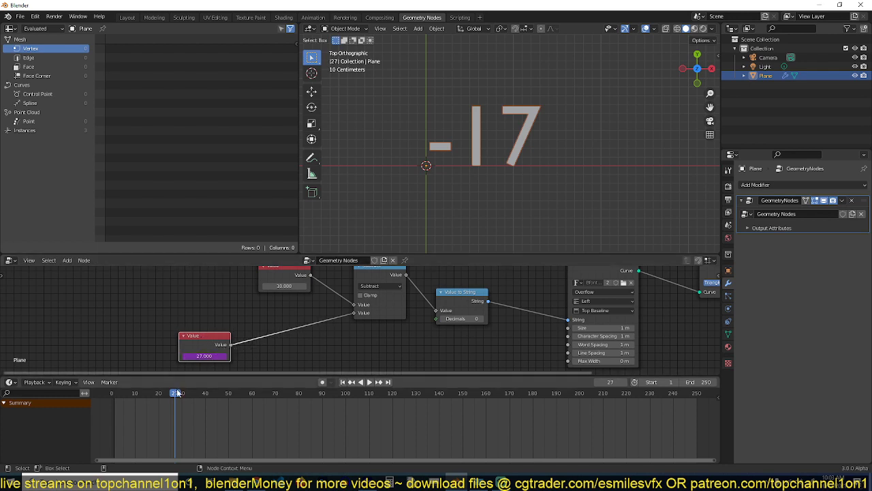
left_click(112, 401)
key("space")
left_click_drag(113, 401, 138, 402)
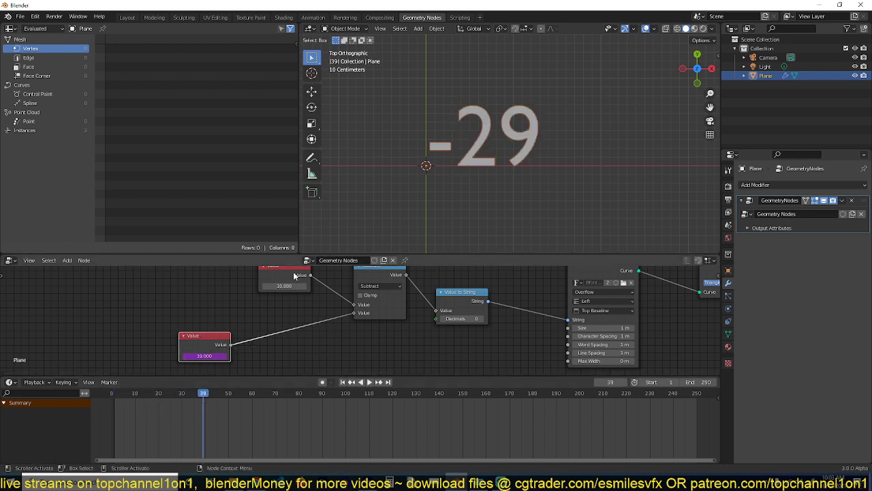
Delete the constant Value node and set the Subtract node's first value to 10.
left_click(294, 272)
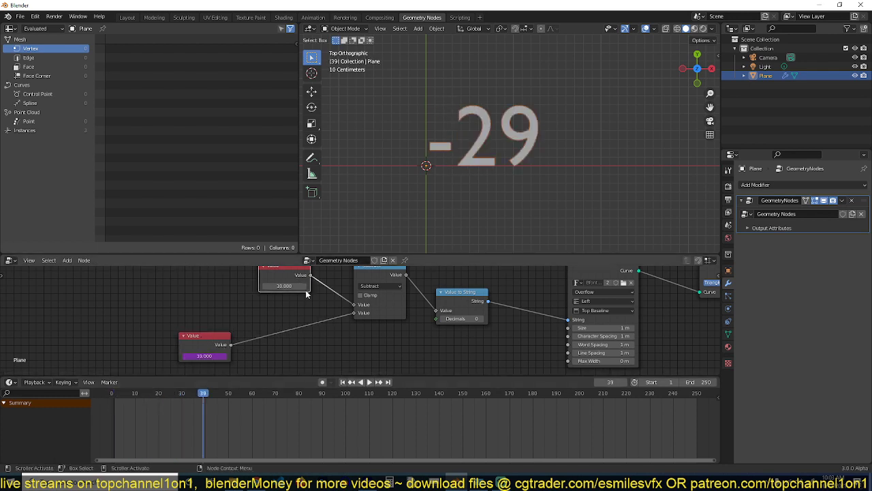
middle_click_drag(297, 284, 303, 297)
key("x")
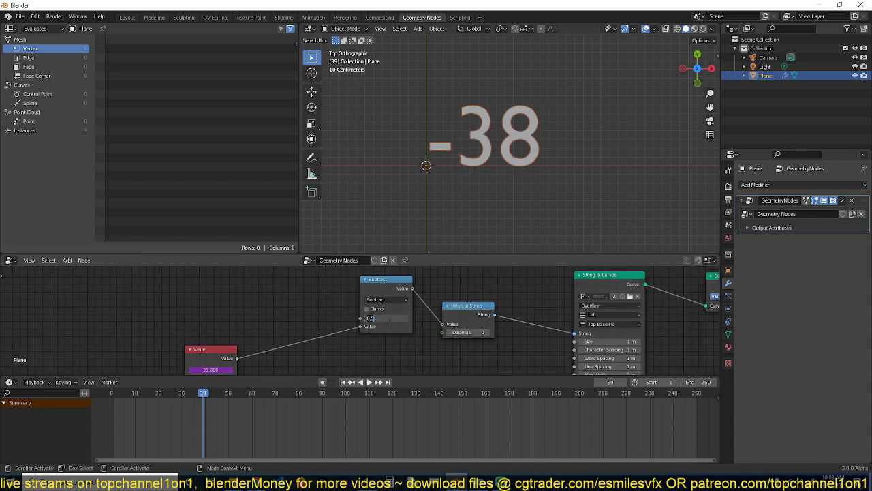
key("Return")
Add a Group Input node above the frame Value node and expose the Subtract node's first value through its empty socket.
scroll(314, 314, "up", 2, "ctrl")
key("shift+a")
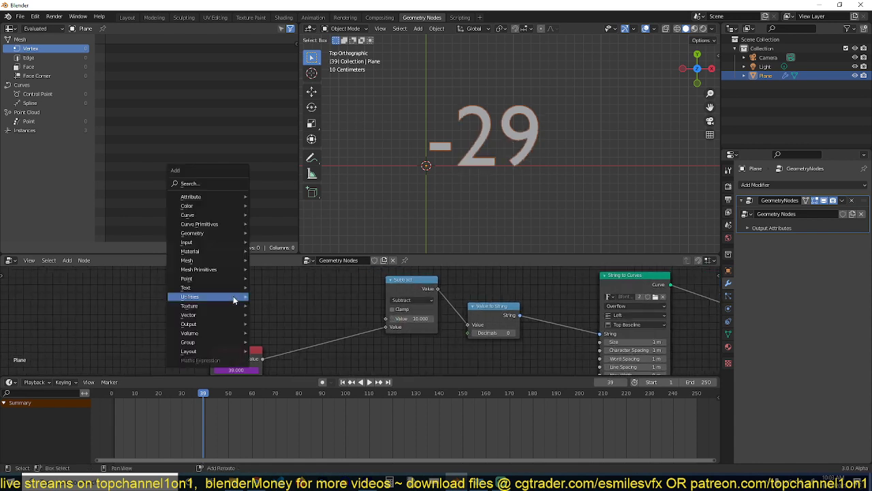
mouse_move(204, 342)
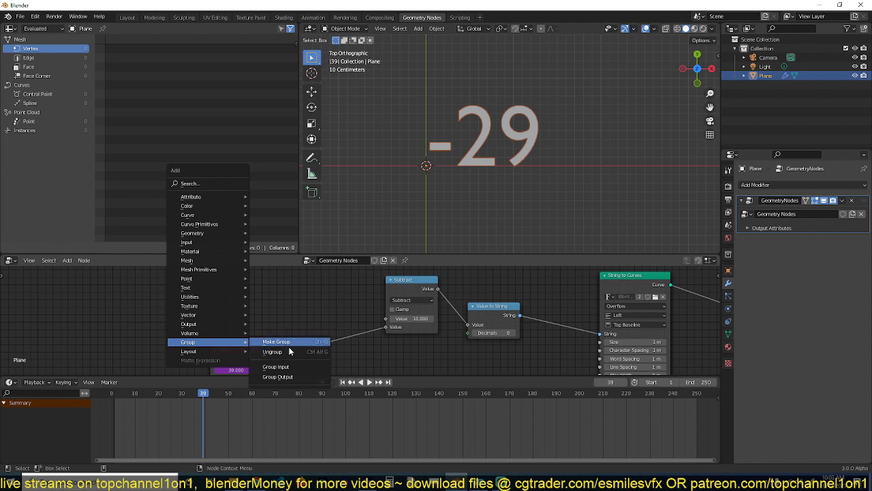
left_click(288, 370)
left_click(225, 308)
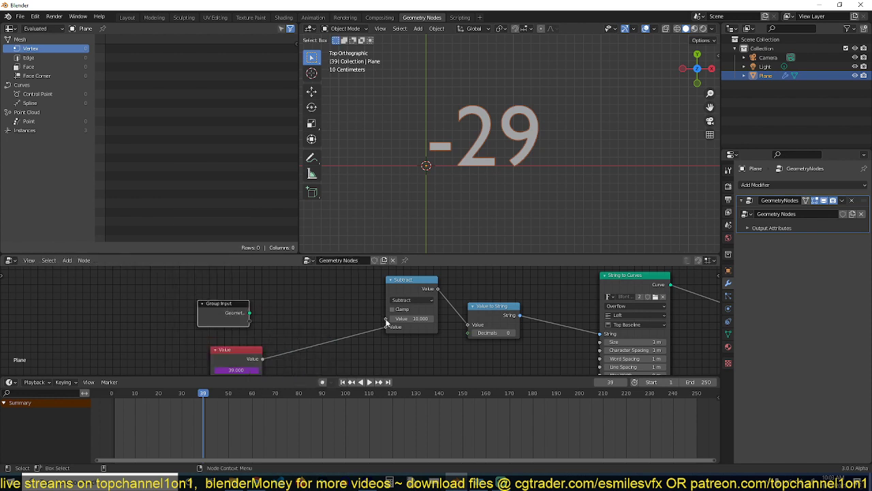
left_click_drag(386, 318, 249, 322)
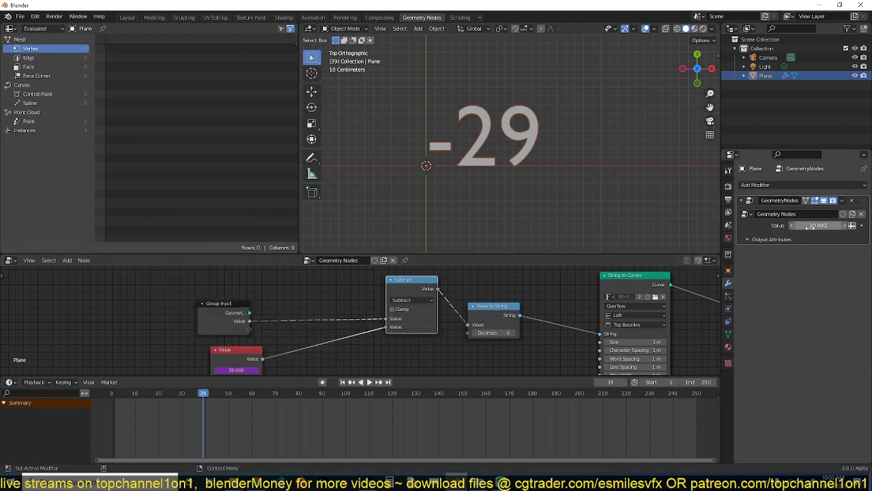
Rename the node group's Value input to "count".
left_click(226, 317)
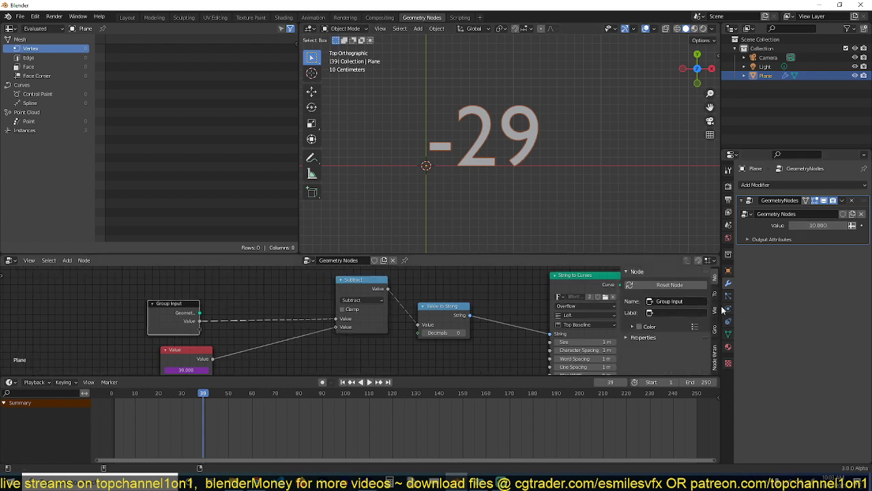
left_click(714, 329)
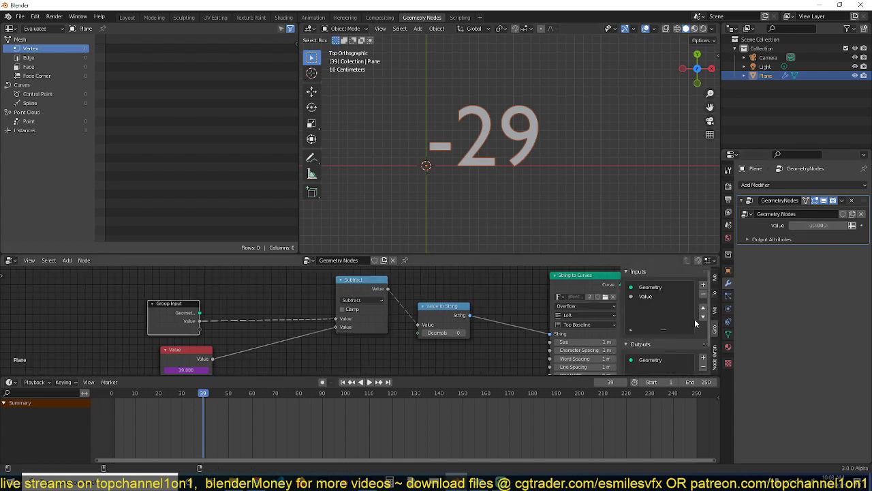
left_click(671, 296)
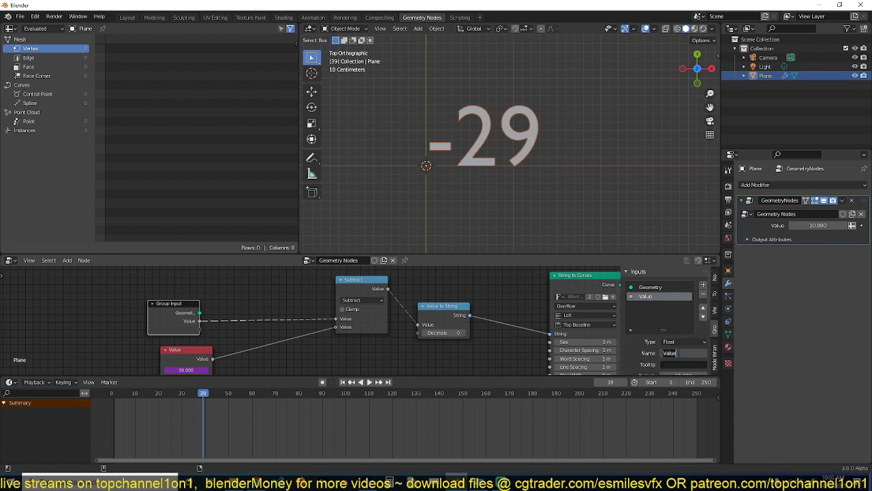
type("count")
key("Return")
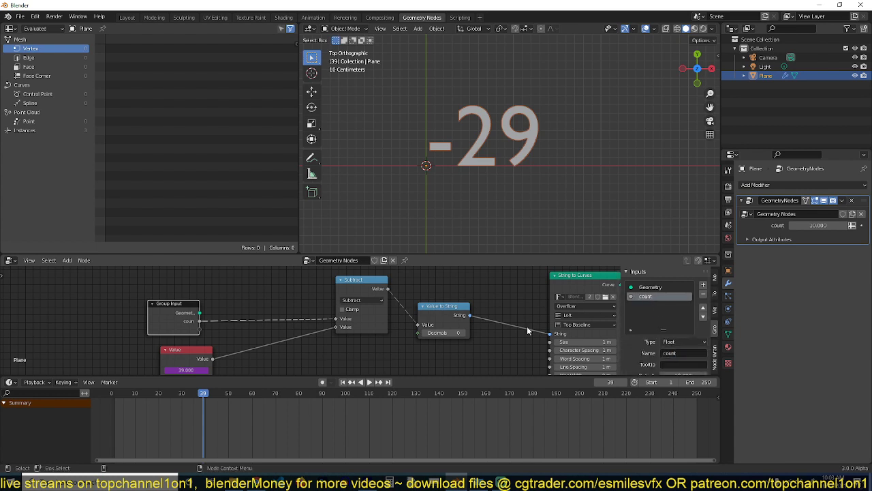
Set the modifier's count input to 50.
middle_click_drag(242, 331, 292, 317)
scroll(299, 319, "up", 2)
left_click(831, 225)
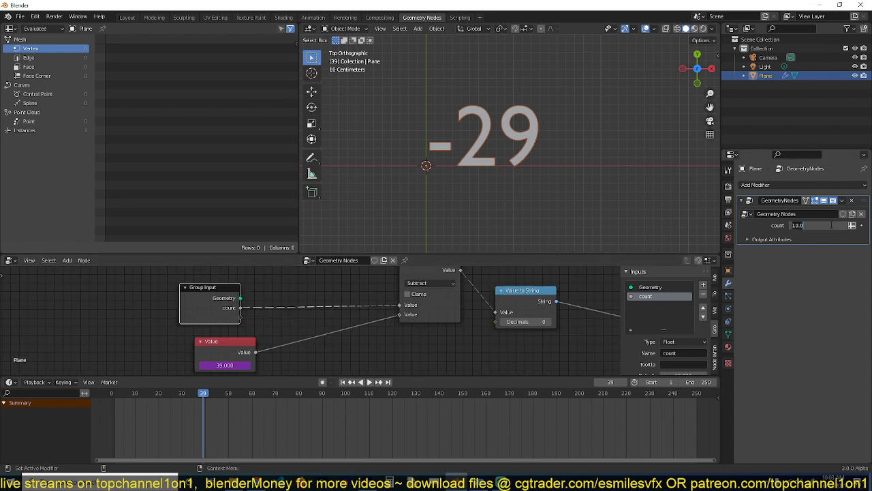
type("50")
key("Return")
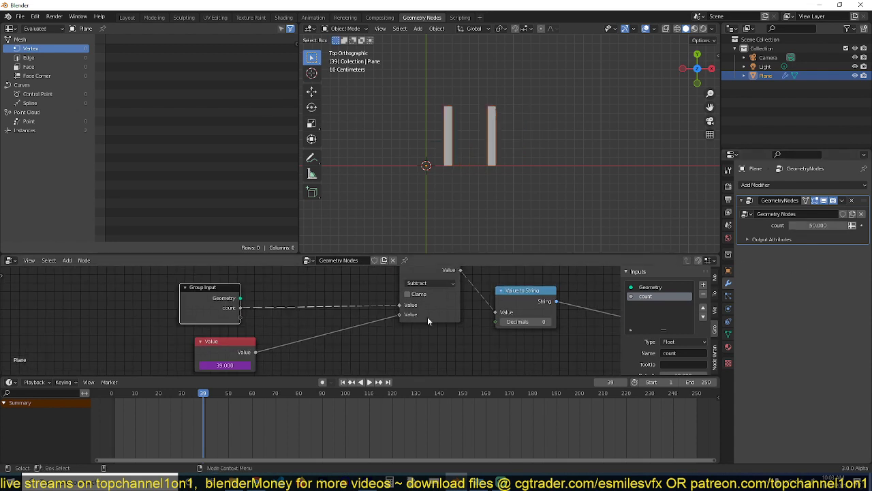
Go back to frame 1 and play the animation to check the countdown from 50.
right_click(113, 420, "shift")
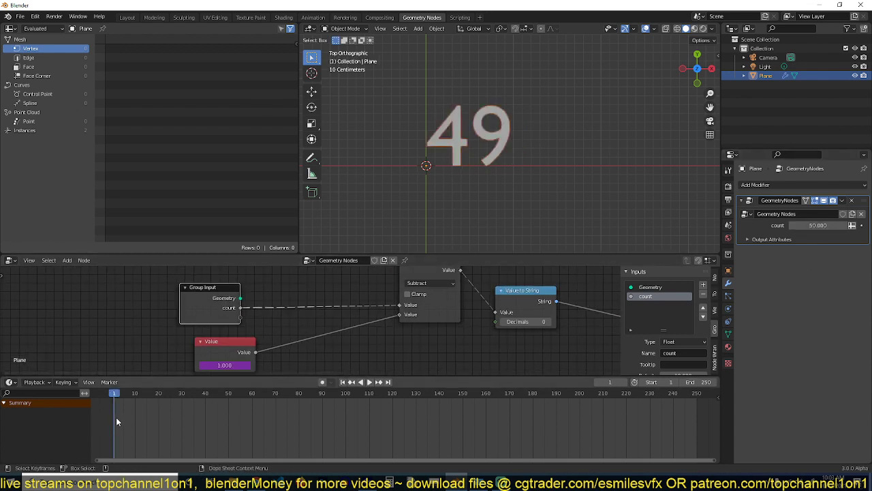
right_click(111, 418, "shift")
key("space")
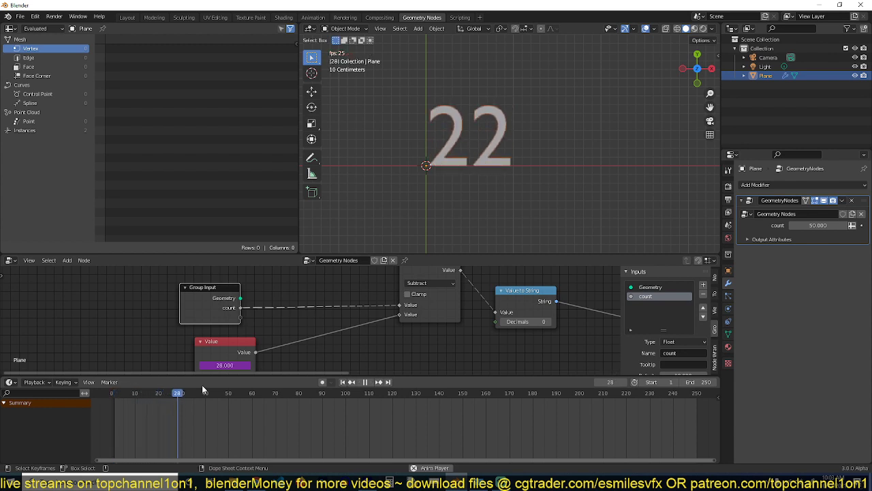
key("space")
scroll(259, 319, "down", 2)
scroll(260, 320, "up", 2)
key("space")
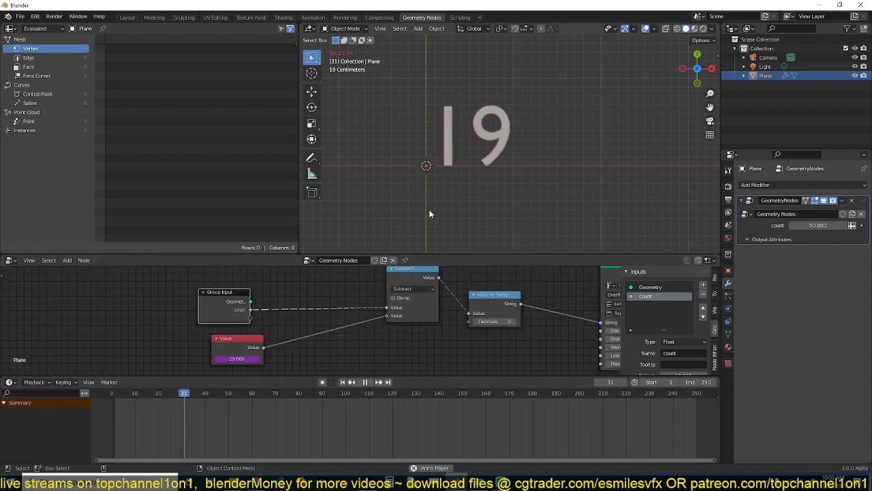
key("space")
Move the frame Value node farther below the Group Input node and play the countdown on past zero.
left_click_drag(245, 337, 214, 348)
middle_click_drag(206, 333, 216, 303)
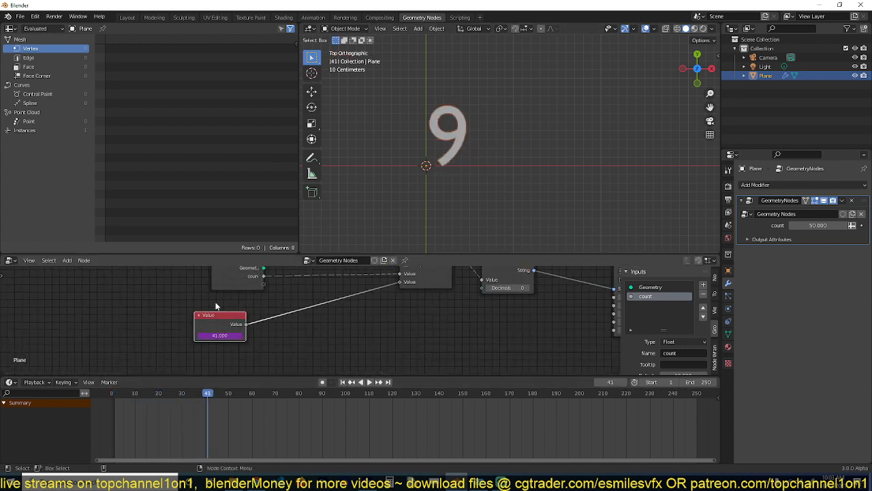
scroll(259, 317, "down", 1)
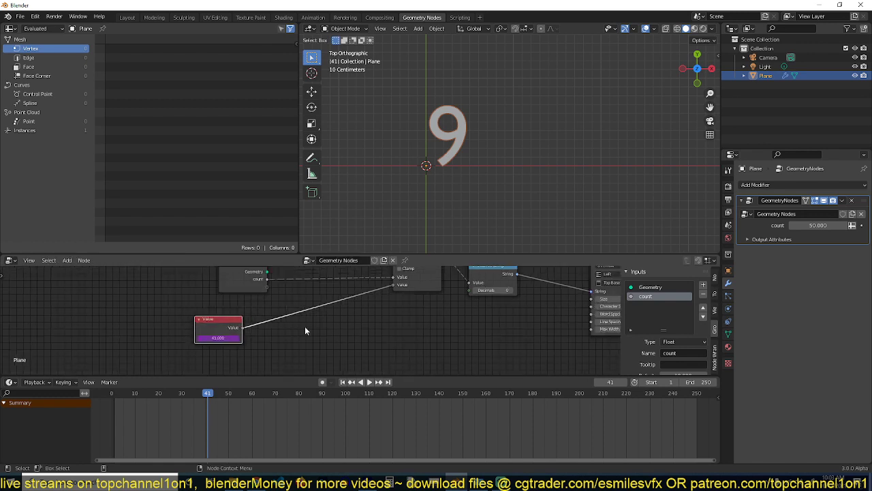
middle_click_drag(304, 327, 291, 325)
key("shift+a")
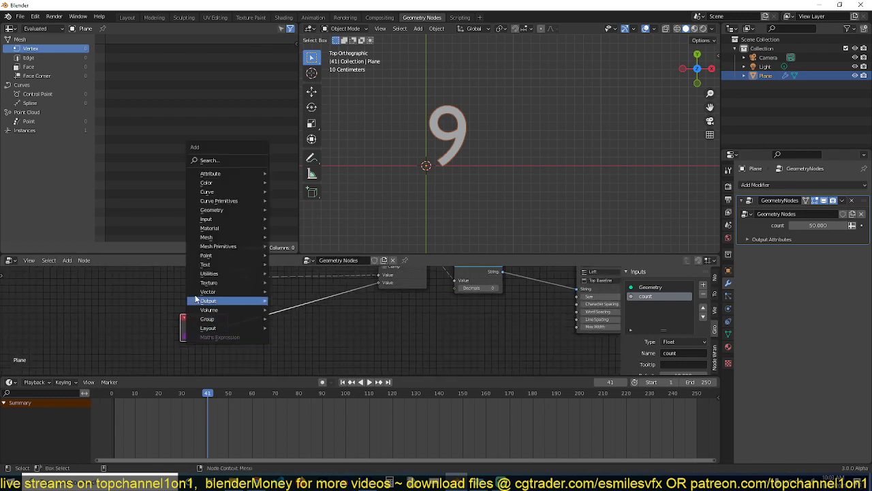
key("space")
key("space")
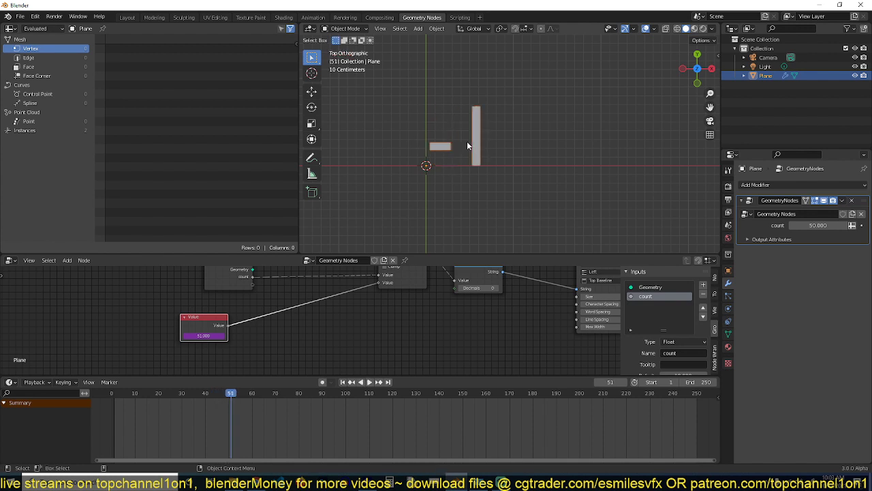
Try the output frame rate at 60 fps, replay the countdown from the start, and set the rate back to 24 fps.
left_click(728, 185)
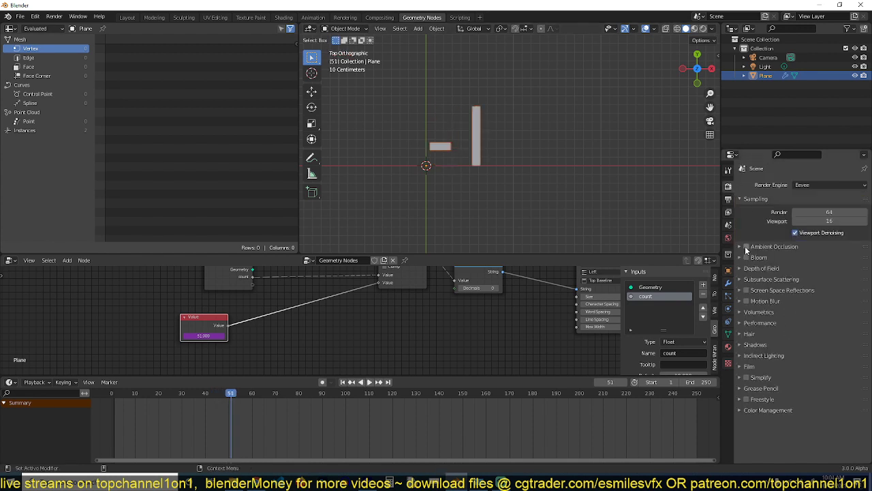
left_click(728, 199)
left_click(820, 267)
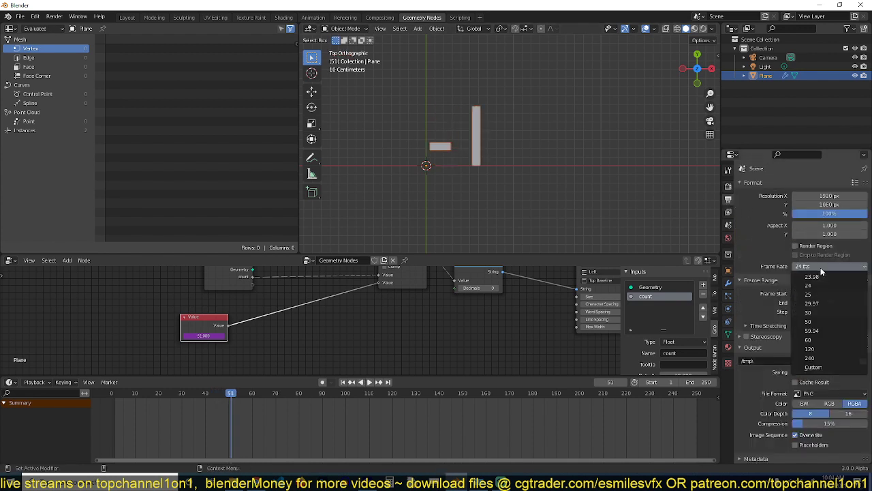
left_click(821, 339)
key("shift+Left")
key("space")
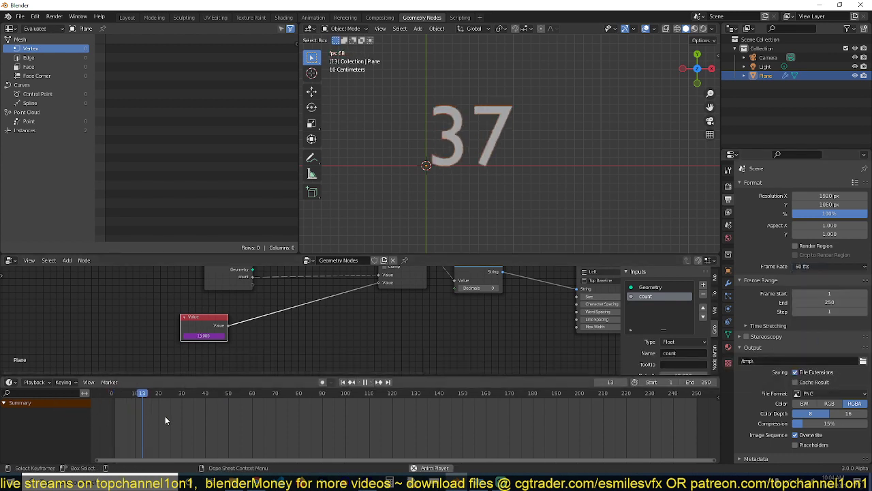
key("space")
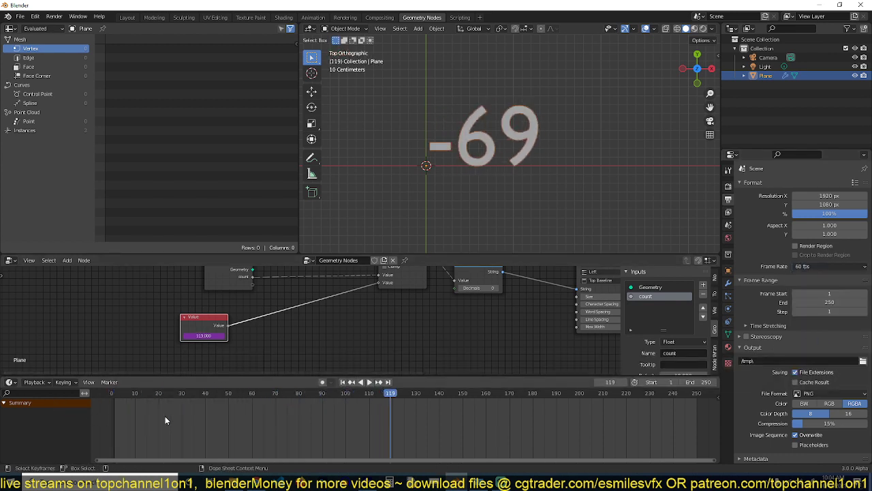
left_click(822, 265)
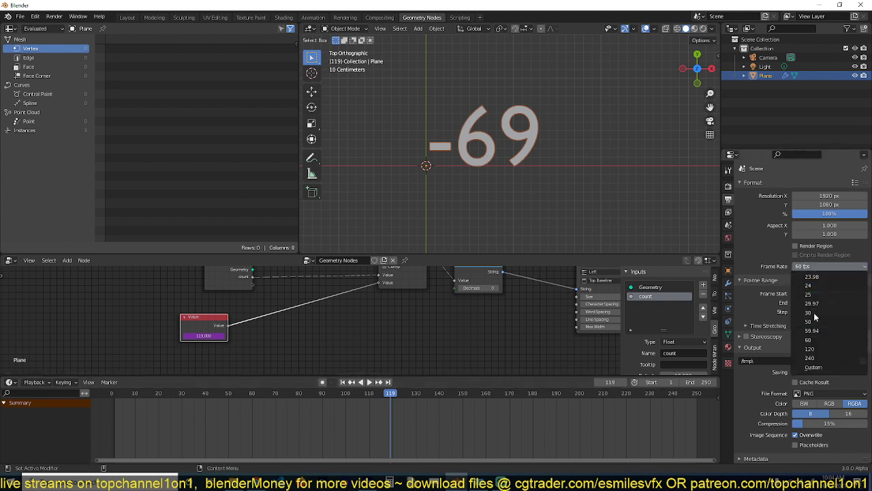
left_click(809, 285)
Duplicate the Subtract node and insert the copy on the link between the frame Value node and the original Subtract node.
middle_click_drag(309, 300, 301, 308)
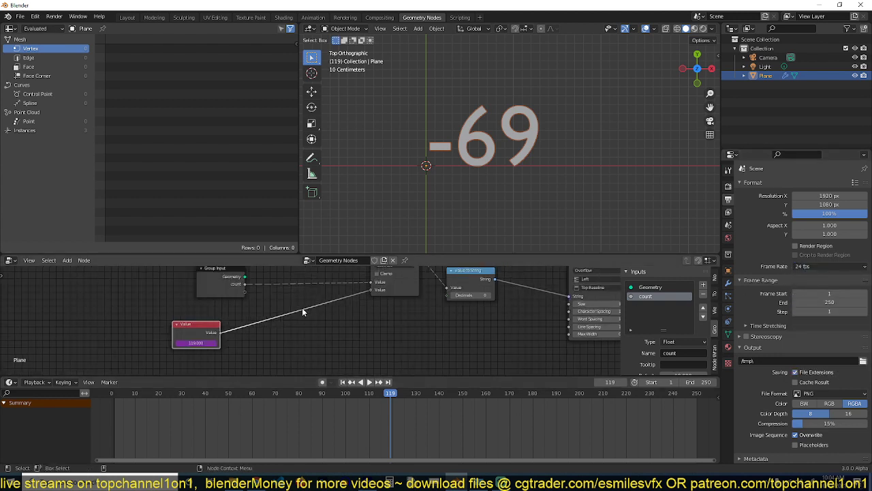
left_click(239, 317)
key("shift+a")
left_click(391, 295)
middle_click_drag(392, 295, 392, 307)
key("shift+d")
left_click(318, 343)
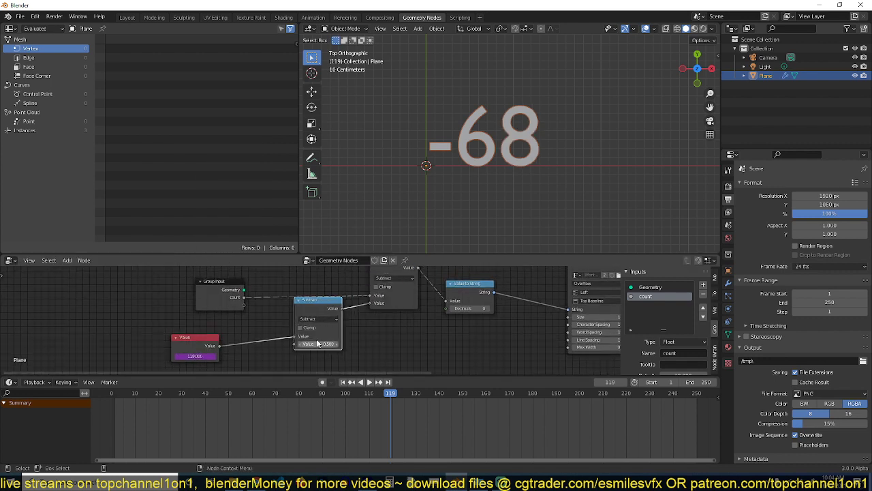
Switch the inserted math node to Divide with a divisor of 2 and replay the countdown from the first frame.
left_click(317, 318)
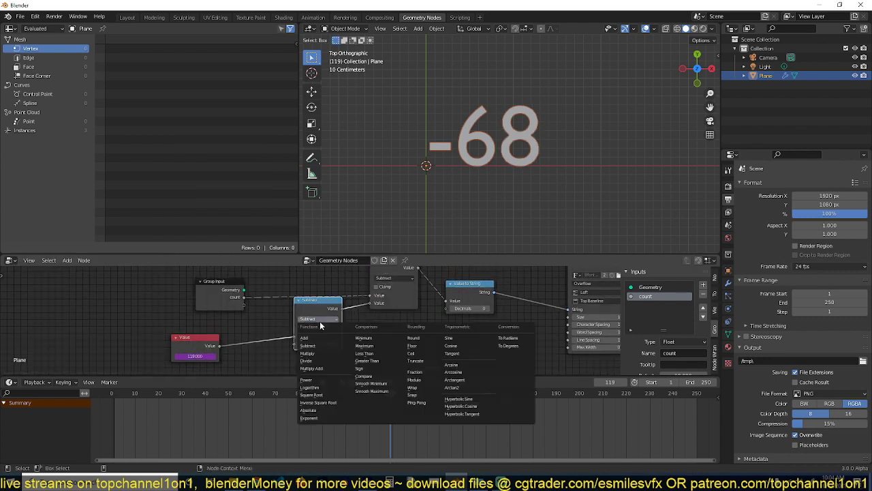
left_click(308, 361)
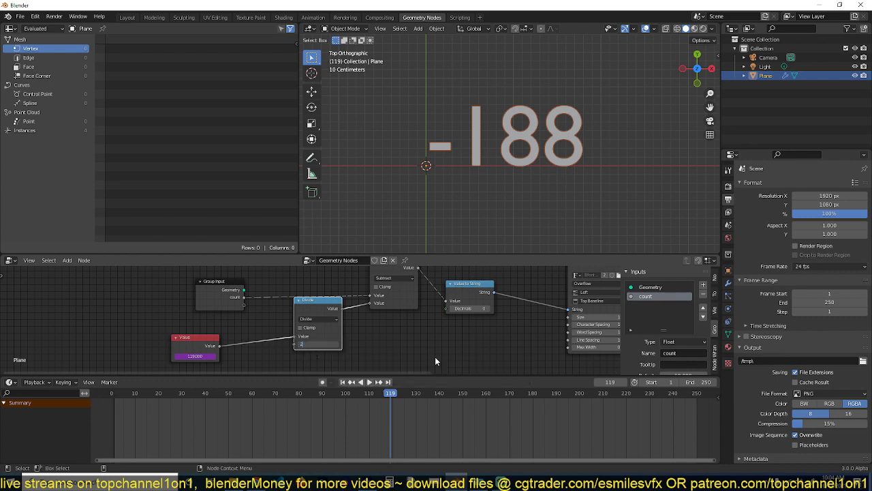
key("Return")
key("shift+Left")
key("space")
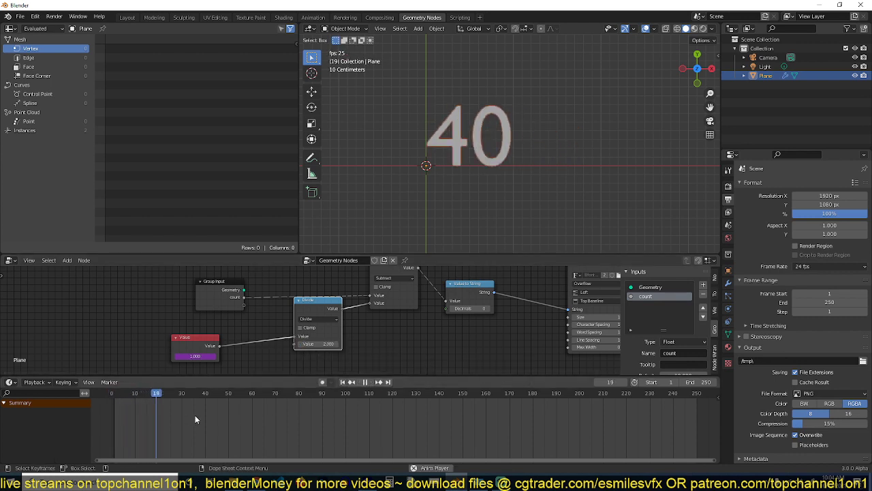
key("space")
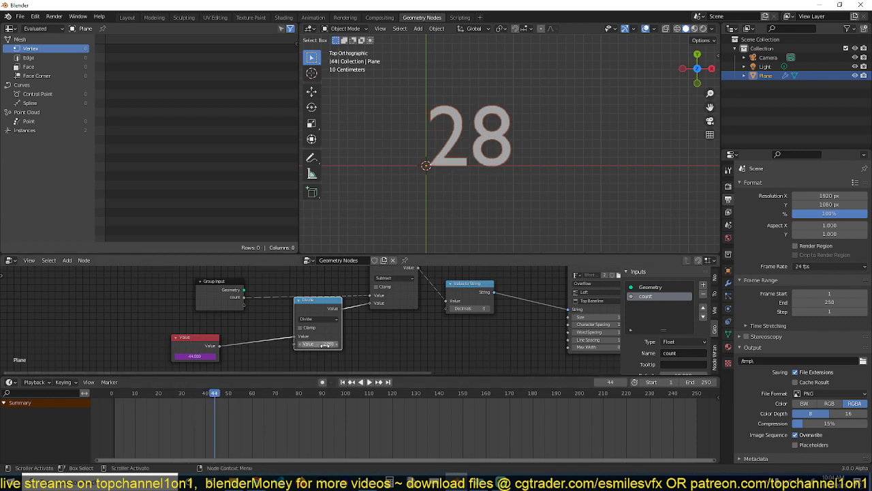
Set the Divide node's divisor to 5 and replay the countdown from the first frame.
left_click(326, 345)
type("5")
key("Return")
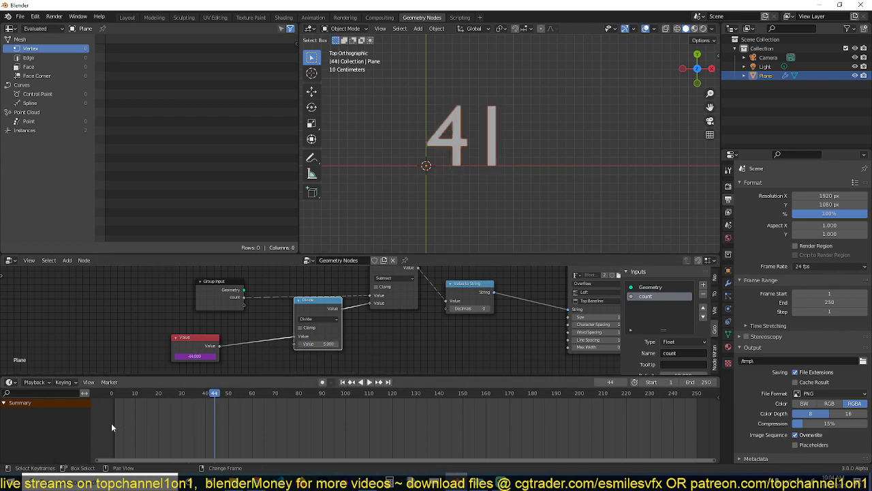
key("shift+Left")
key("space")
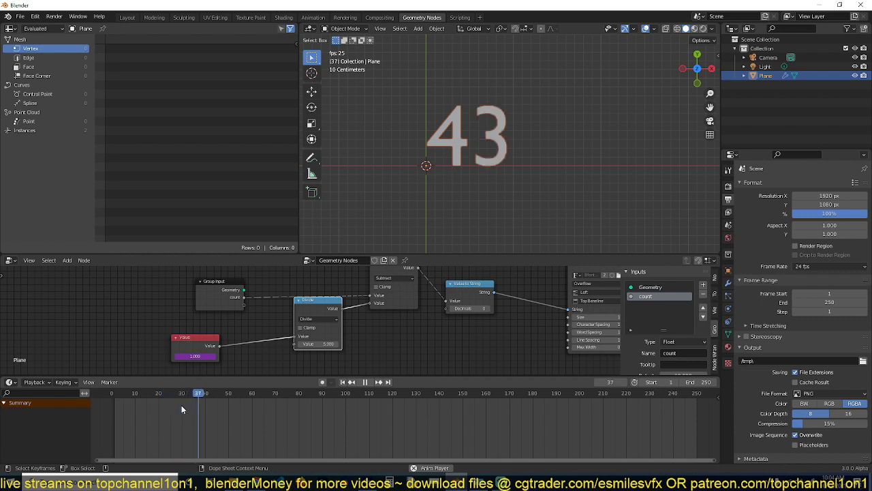
key("space")
Set the modifier's count input to 10 and scrub the timeline to frame 52.
middle_click_drag(220, 293, 117, 291)
scroll(389, 130, "down", 3)
scroll(391, 131, "up", 3)
middle_click_drag(493, 147, 476, 154, "shift")
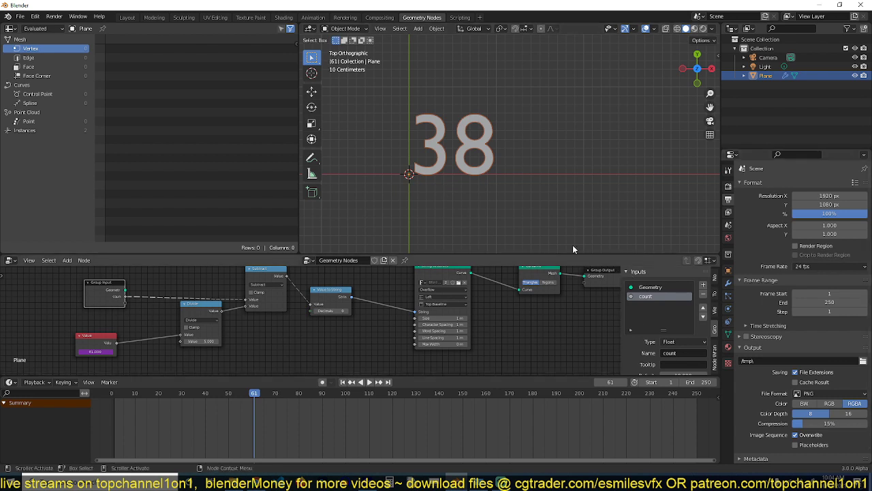
left_click(729, 284)
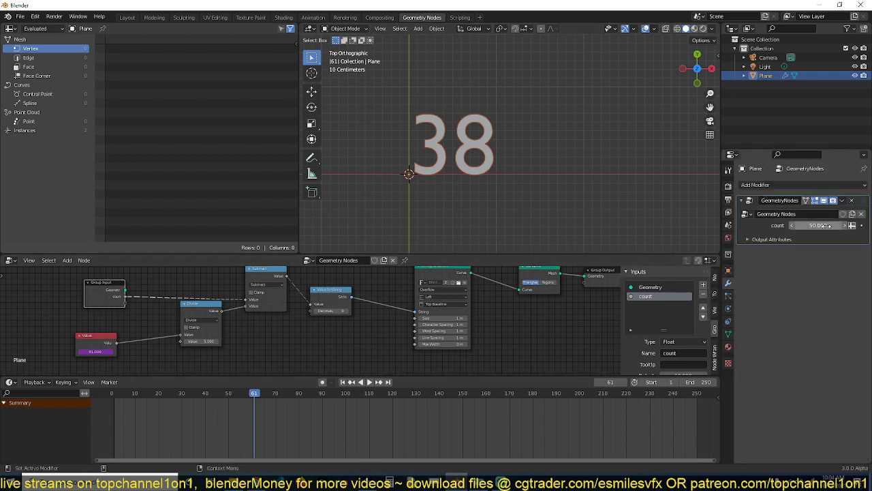
double_click(826, 227)
type("10")
key("Return")
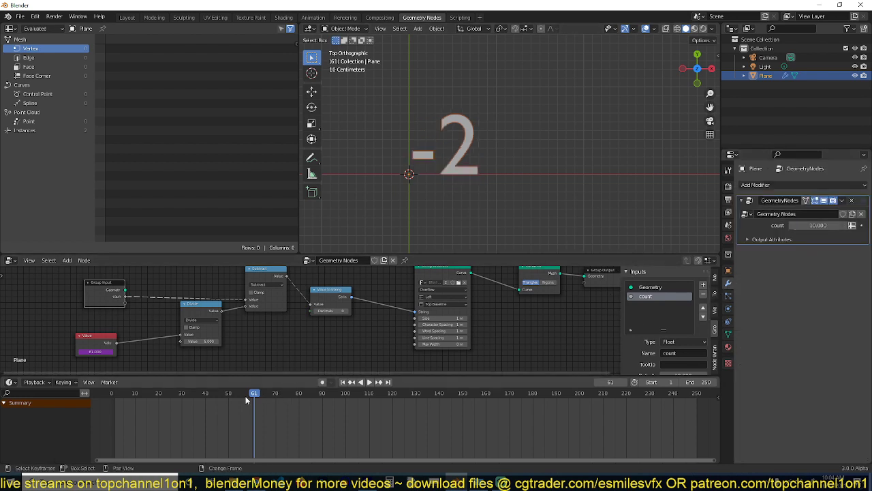
mouse_move(242, 395)
left_mouse_down()
mouse_move(300, 400)
mouse_move(233, 406)
left_mouse_up()
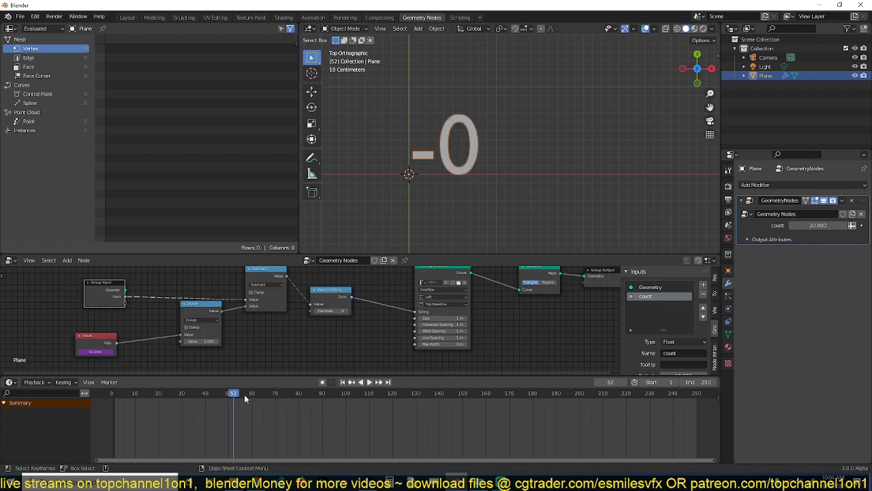
Move the Curve Fill and Group Output nodes farther from String to Curves and enlarge the node editor area.
scroll(402, 313, "down", 1)
middle_click_drag(402, 313, 313, 317)
left_click_drag(515, 275, 389, 299)
key("g")
left_click(555, 293)
middle_click_drag(388, 292, 391, 286)
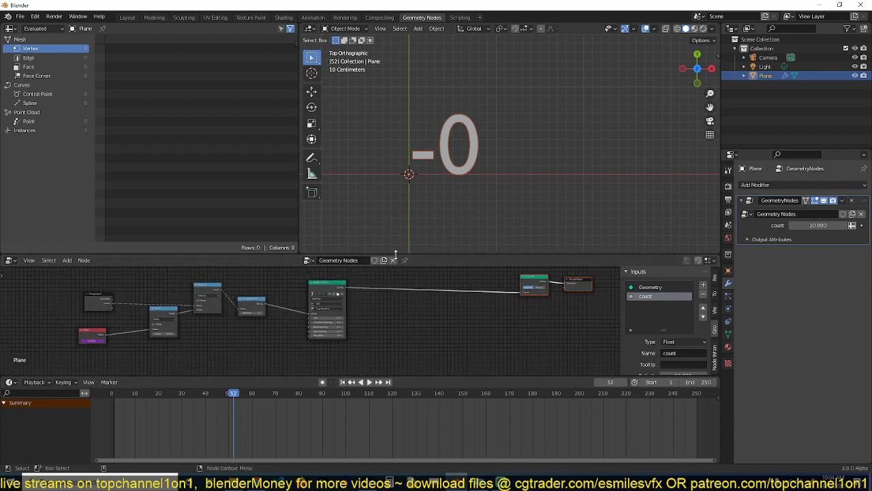
left_click_drag(392, 255, 402, 185)
left_click_drag(318, 256, 312, 236)
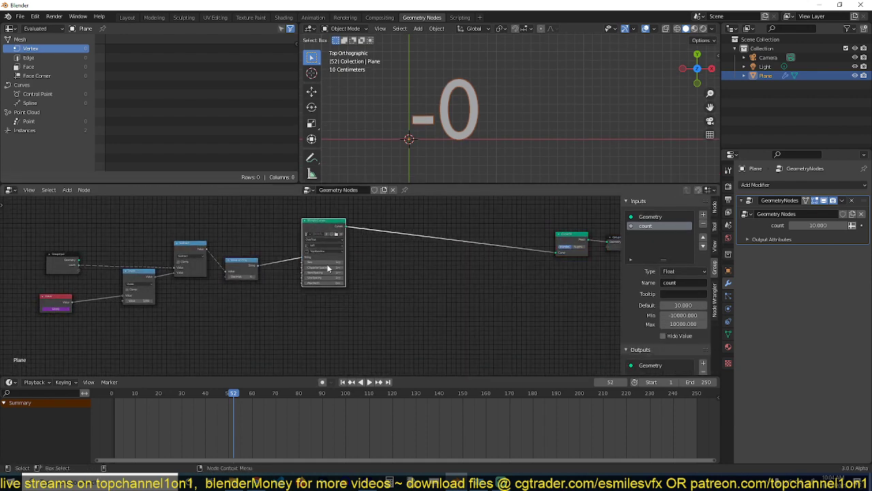
Duplicate the String to Curves node below the original and play the animation on to frame 64.
middle_click_drag(329, 269, 327, 264)
key("shift+d")
left_click(332, 316)
middle_click_drag(332, 316, 292, 293)
scroll(343, 267, "up", 4)
scroll(334, 293, "down", 1)
scroll(294, 294, "down", 1)
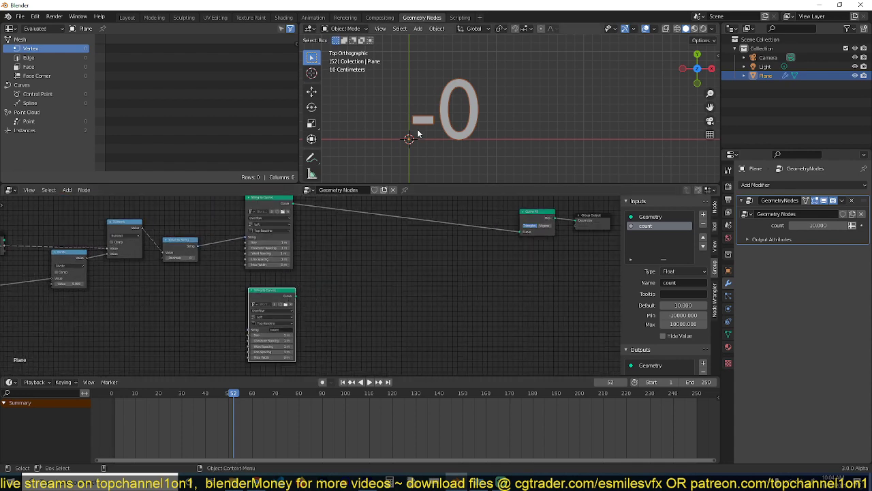
key("space")
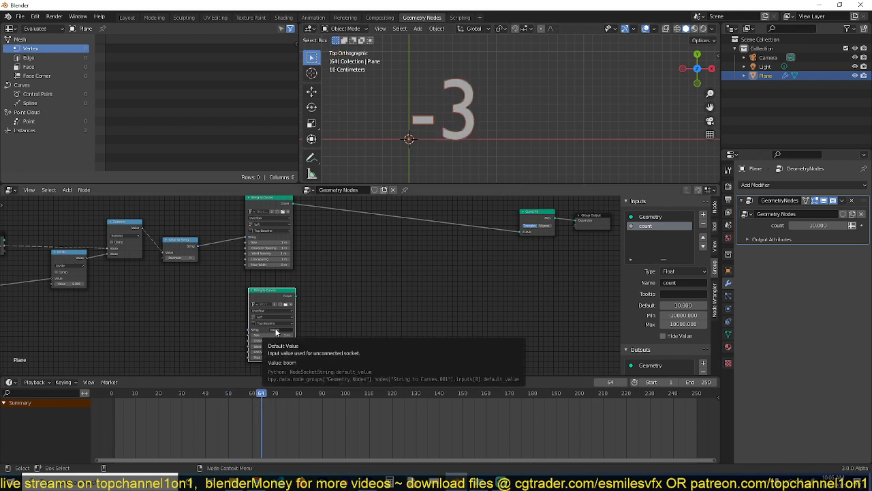
scroll(300, 286, "down", 2)
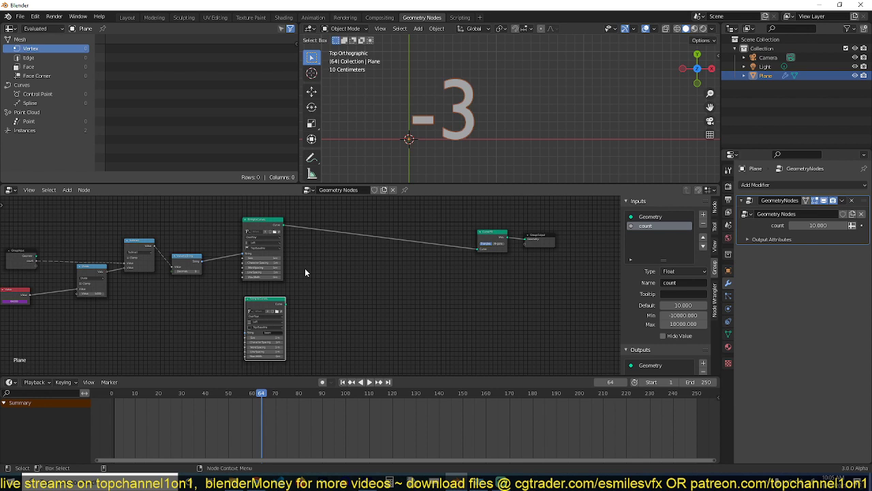
Add a Switch node ahead of the Group Output and move the Curve Fill node closer to the upper String to Curves node.
key("shift+a")
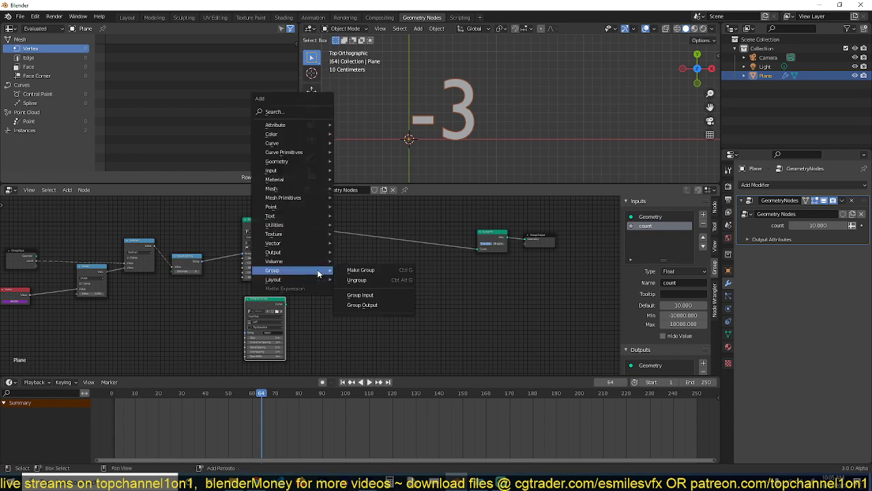
mouse_move(320, 225)
left_click(354, 324)
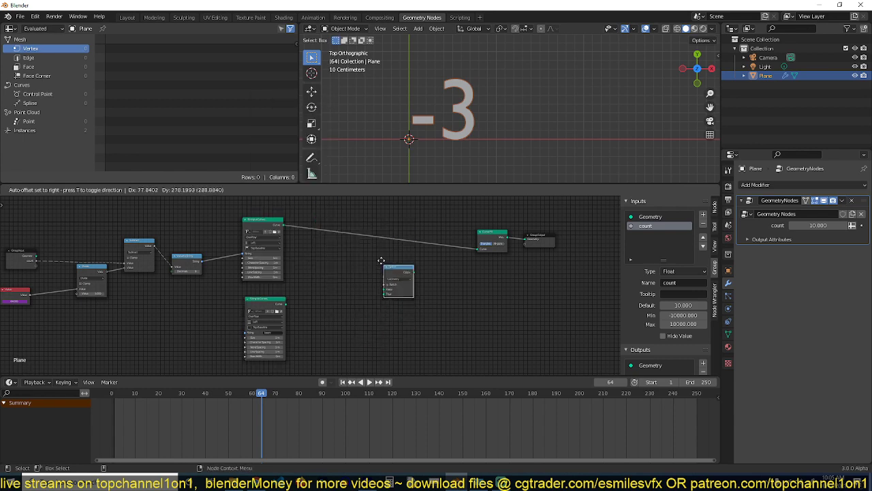
left_click(378, 260)
scroll(377, 260, "up", 3)
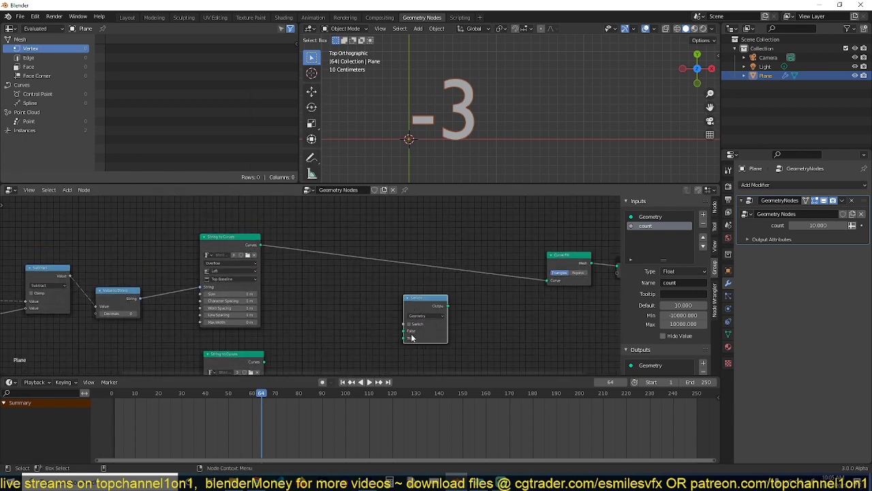
middle_click_drag(402, 334, 406, 322)
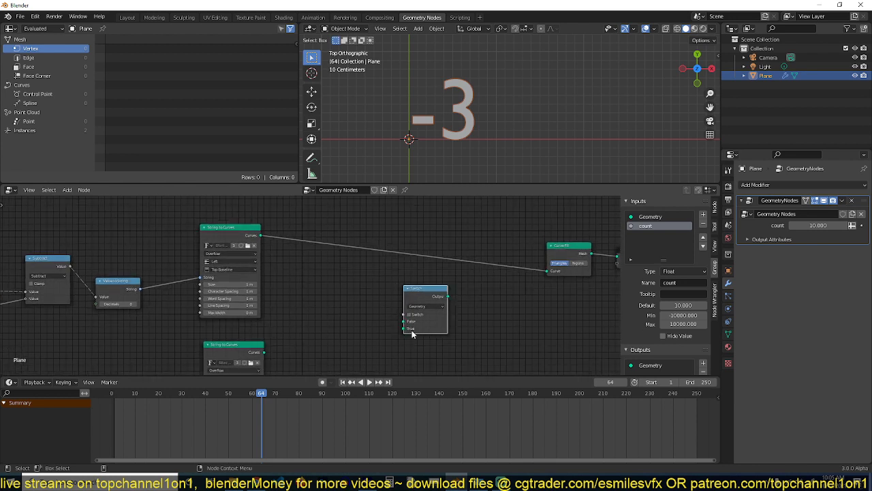
left_click_drag(418, 322, 507, 323)
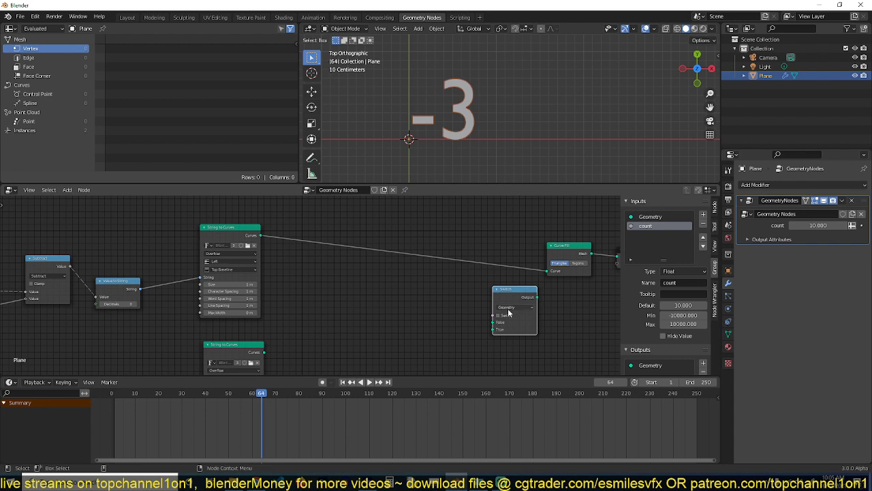
left_click_drag(563, 255, 358, 256)
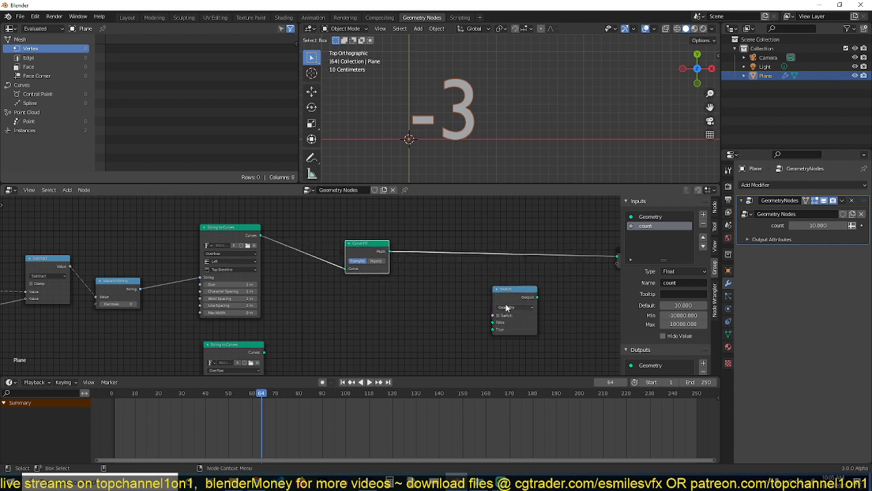
Connect the lower String to Curves to the Switch's True input, Curve Fill's mesh to False, and the Switch output to Group Output.
middle_click_drag(256, 351, 265, 330)
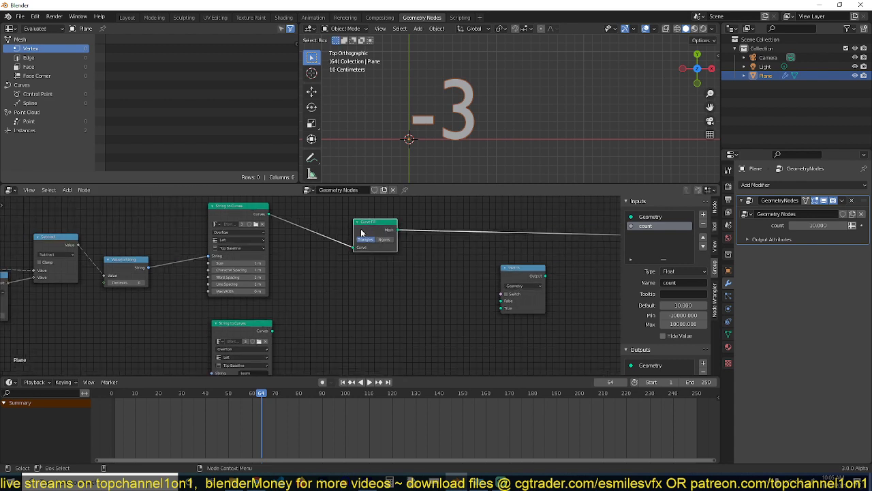
left_click_drag(273, 330, 502, 308)
left_click_drag(399, 231, 505, 303)
middle_click_drag(505, 302, 404, 316)
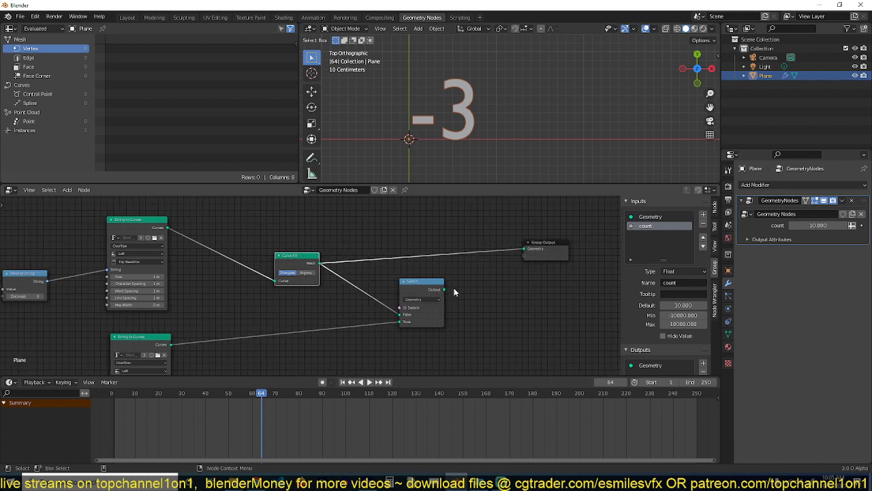
left_click_drag(444, 290, 527, 254)
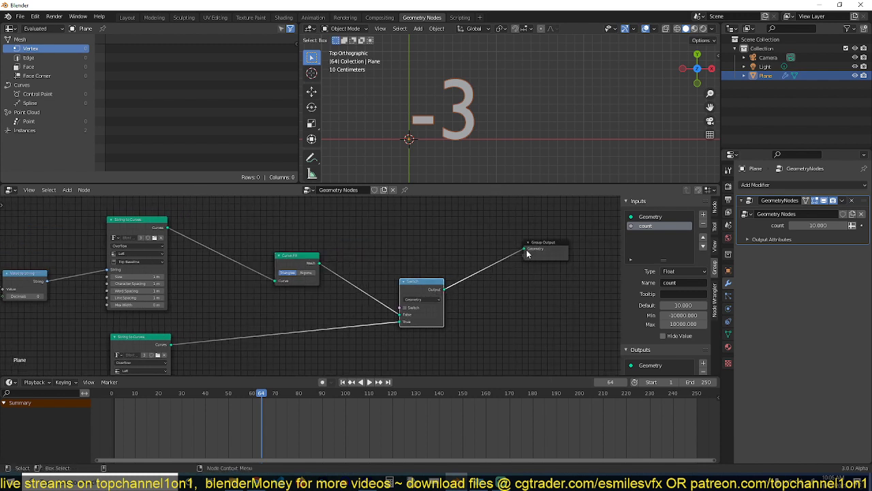
Toggle the Switch node's Switch option to compare the number with the word, leaving it enabled.
scroll(440, 297, "up", 2)
left_click(436, 282)
left_click(436, 283)
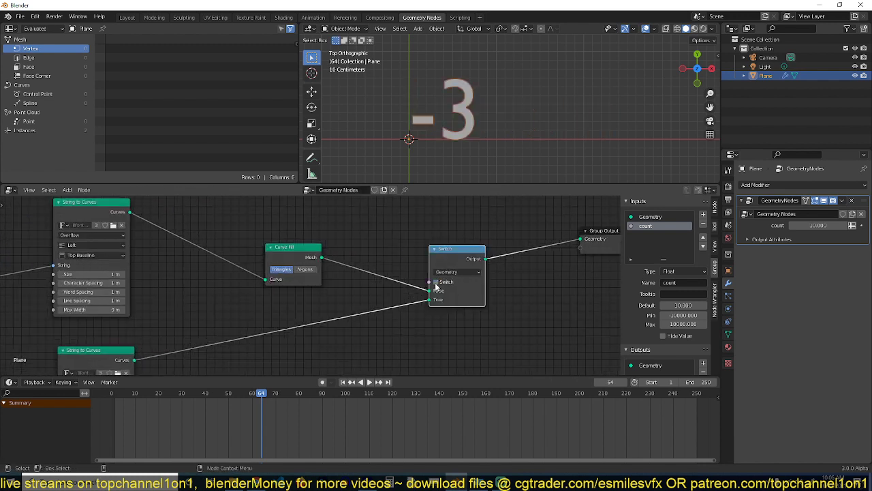
left_click(437, 282)
left_click(436, 282)
left_click(437, 282)
left_click(438, 282)
left_click(439, 282)
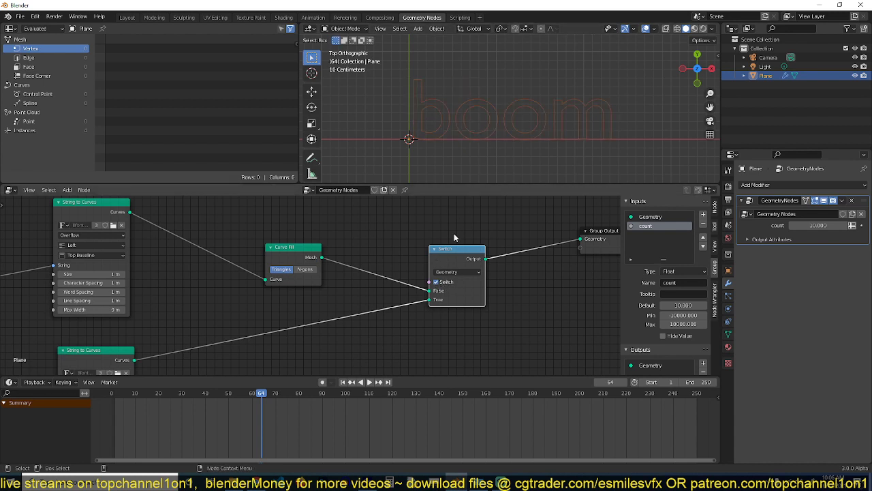
middle_click_drag(443, 280, 510, 268)
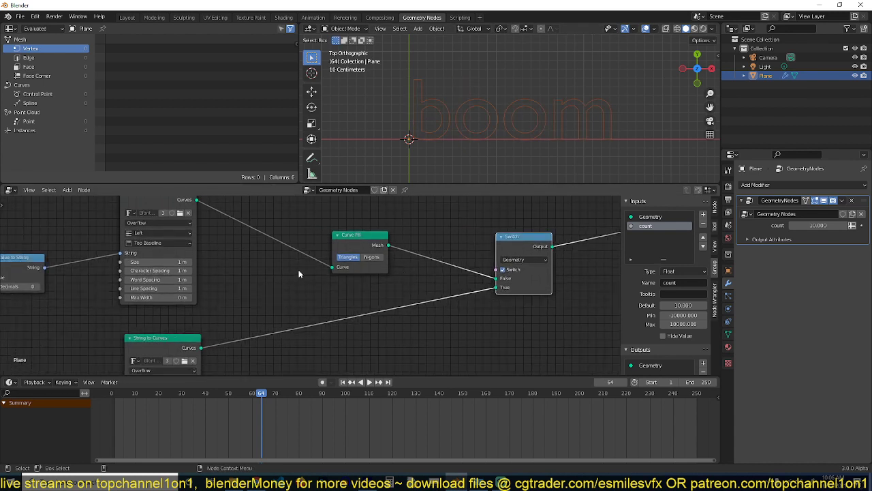
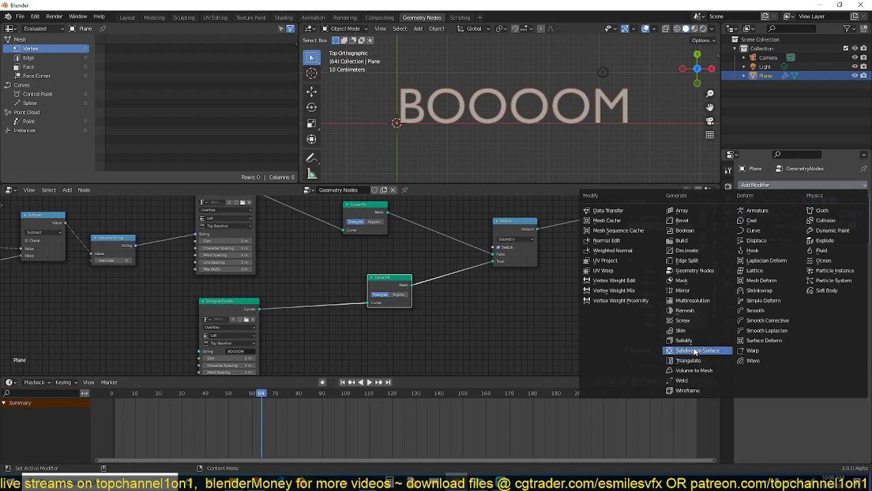
Add a Solidify modifier with a thickness of 0.14 m and rotate the text upright about the global X axis.
middle_click_drag(557, 105, 481, 44)
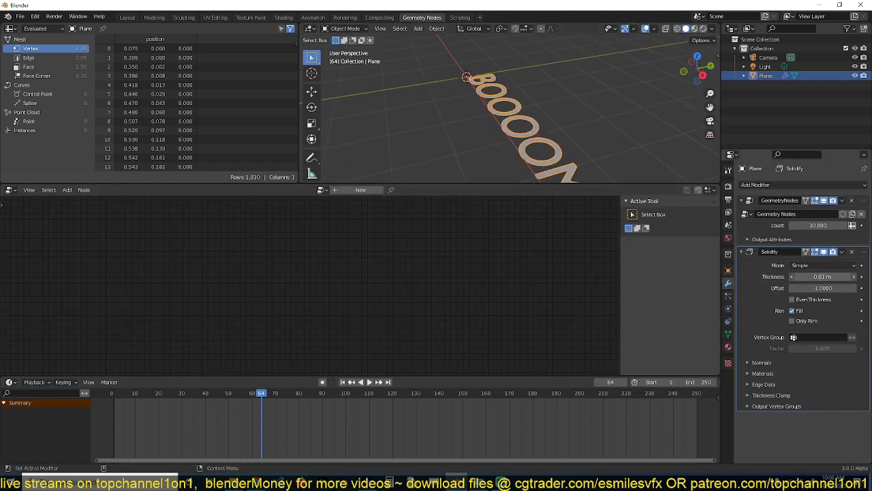
left_click_drag(810, 277, 828, 277)
key("r")
key("x")
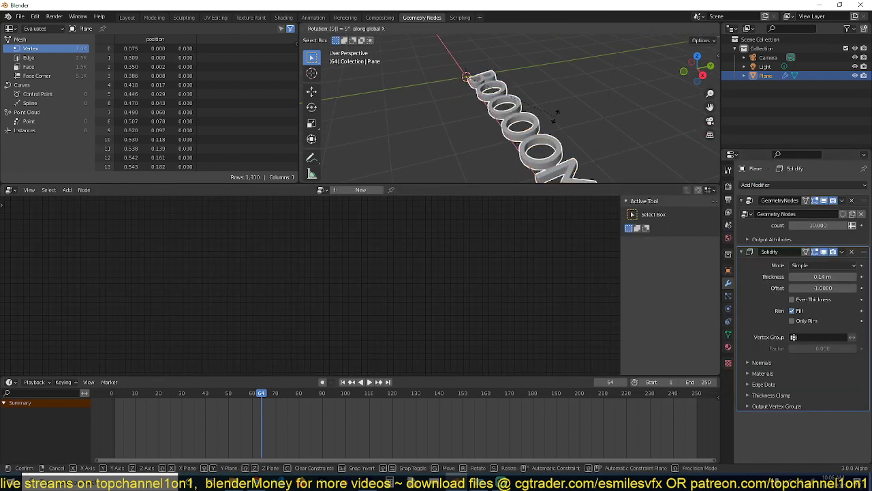
left_click(554, 116)
key("KP_1")
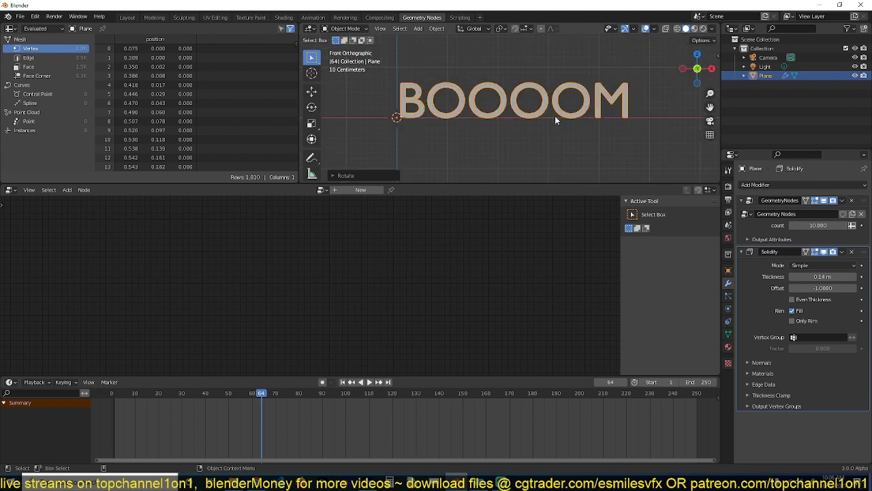
Set the viewport shading color to Random and enable Cavity, and look at the solid text in perspective.
left_click(713, 28)
left_click(706, 152)
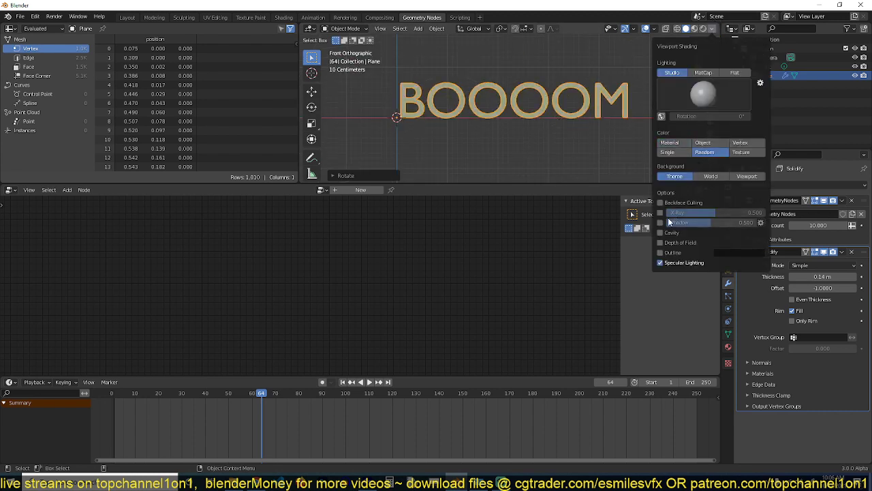
left_click(660, 232)
mouse_move(522, 130)
middle_mouse_down()
mouse_move(492, 143)
mouse_move(500, 124)
mouse_move(549, 142)
middle_mouse_up()
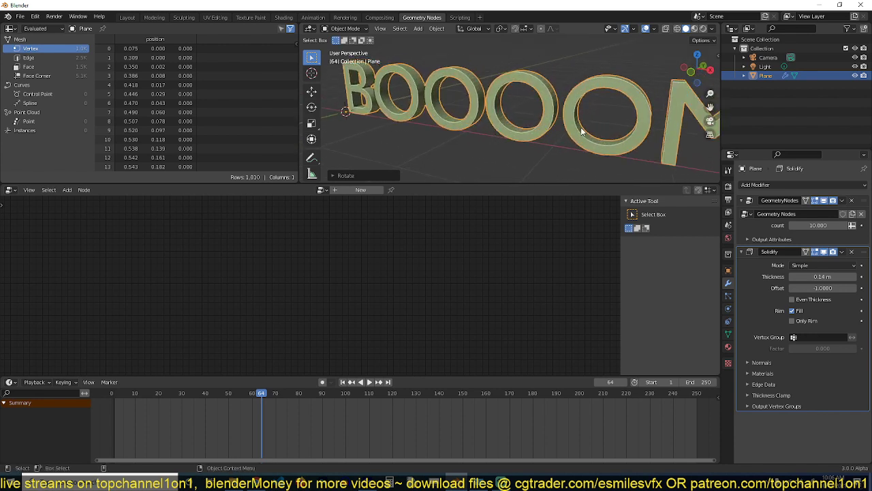
Make the GeometryNodes modifier active and toggle the Switch node's Switch option between both texts, leaving it off.
left_click(773, 227)
left_click(468, 281)
left_click(465, 284)
left_click(465, 283)
left_click(464, 283)
left_click(465, 284)
left_click(465, 284)
middle_click_drag(420, 265, 441, 282)
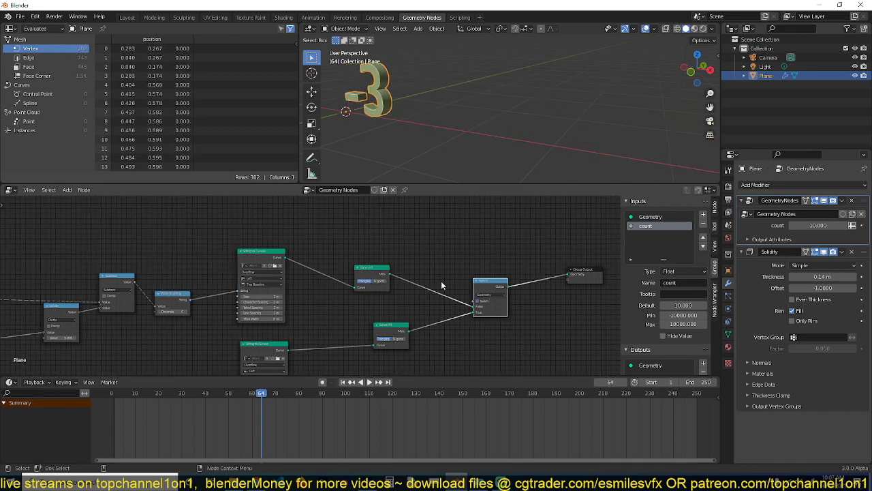
Select the Subtract node and move the timeline to frame 19 to check the countdown number.
middle_click_drag(140, 297, 253, 287)
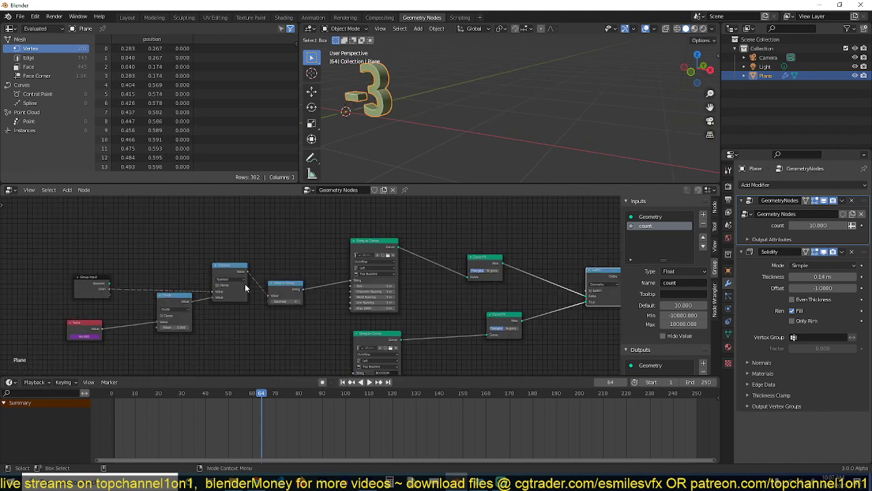
left_click(236, 271)
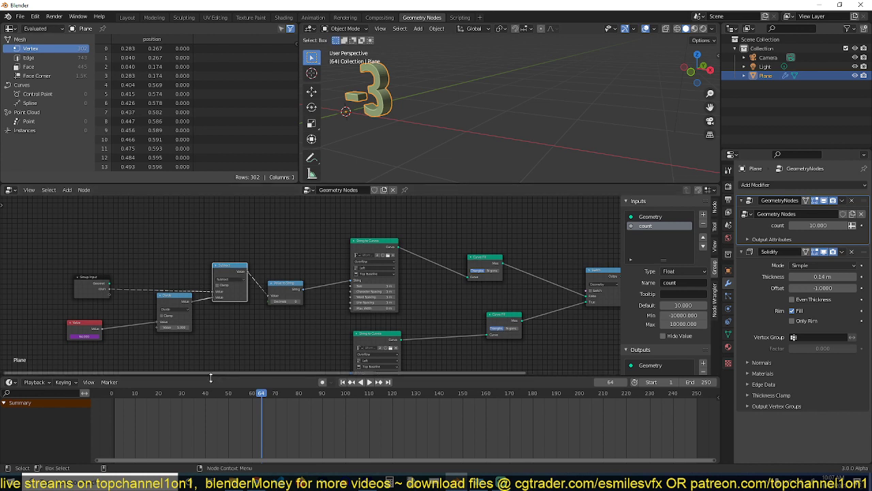
left_click(157, 393)
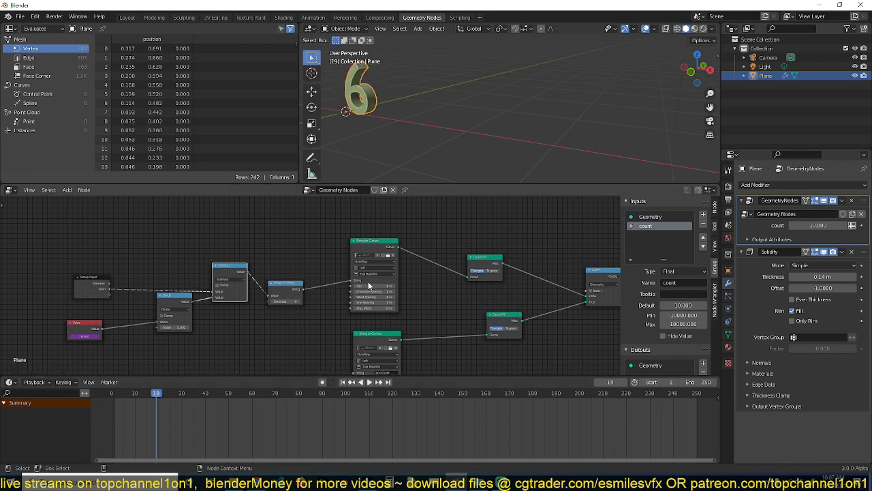
scroll(340, 292, "down", 1, "ctrl")
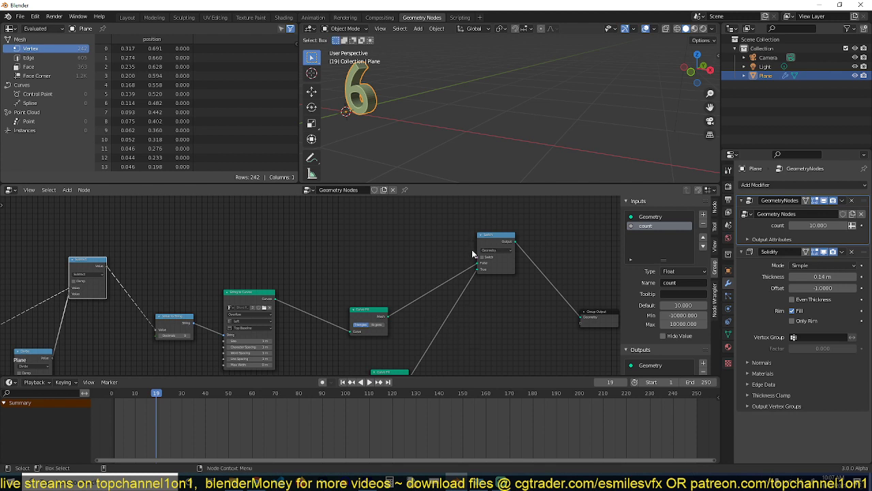
Add a Math node above the upper String to Curves node and set its operation to Less Than.
scroll(464, 300, "down", 3)
middle_click_drag(466, 327, 491, 295)
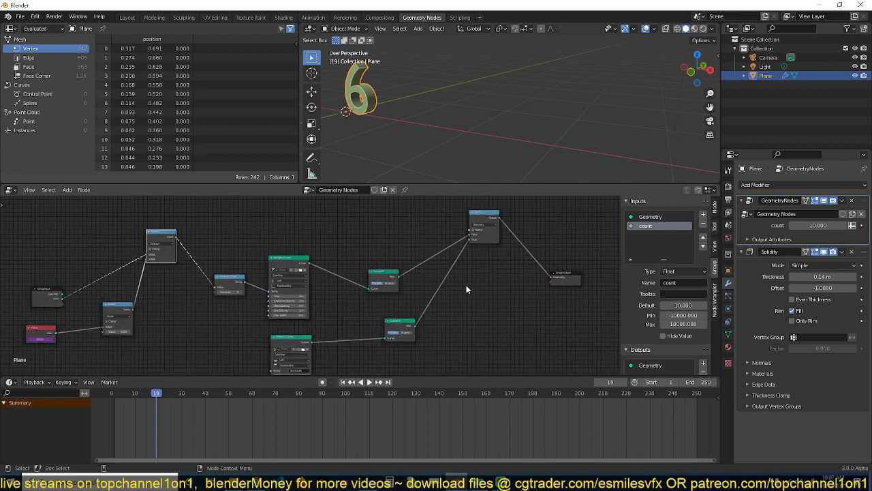
scroll(466, 285, "up", 3)
scroll(430, 289, "down", 2)
key("shift+a")
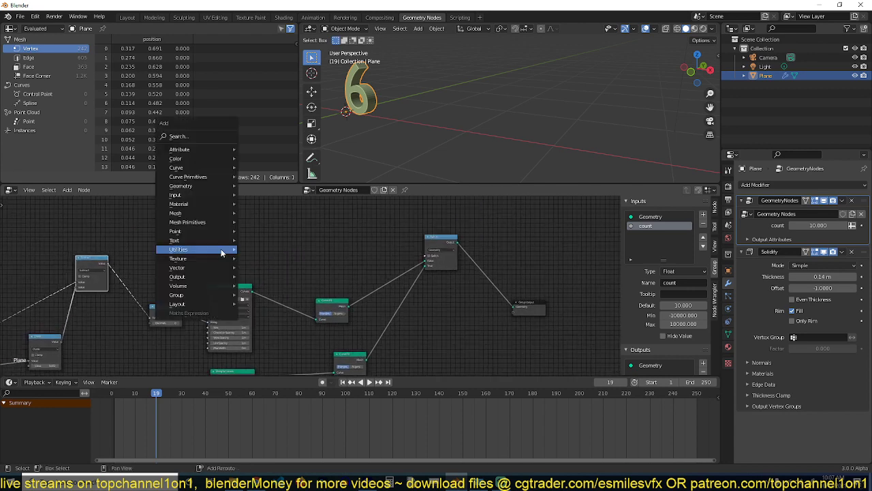
key("shift+a")
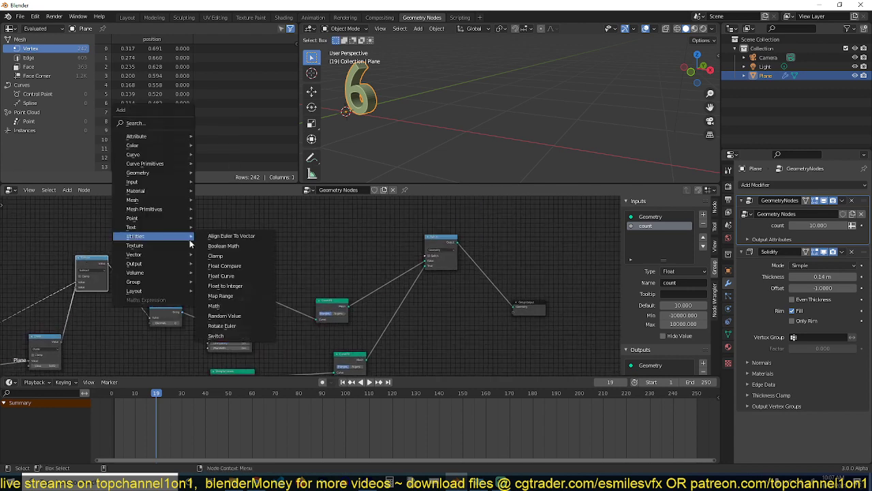
left_click(225, 307)
left_click(235, 231)
scroll(238, 230, "up", 2)
left_click(238, 228)
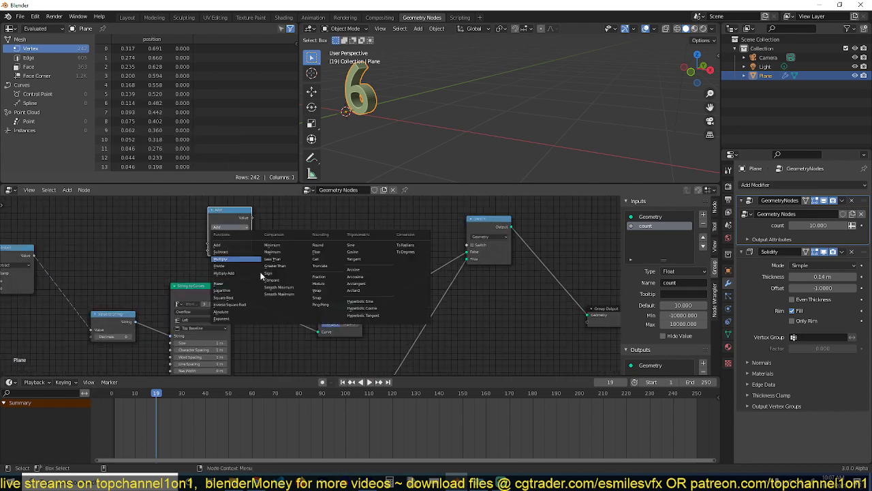
left_click(286, 264)
Feed the Subtract result into the Less Than node, set its threshold to 0, and connect its output to the Switch input.
middle_click_drag(45, 266, 87, 264)
left_click_drag(92, 263, 98, 261)
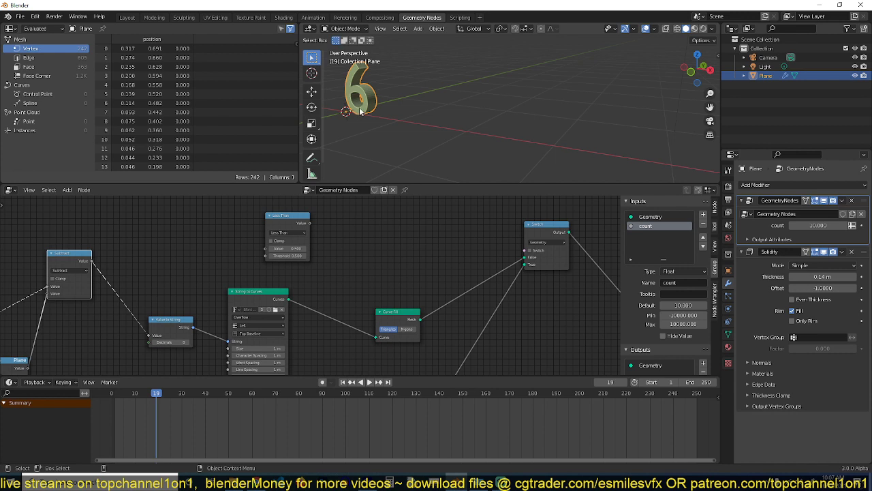
left_click_drag(92, 263, 265, 248)
left_click(281, 255)
type("0")
key("Return")
left_click_drag(309, 223, 528, 256)
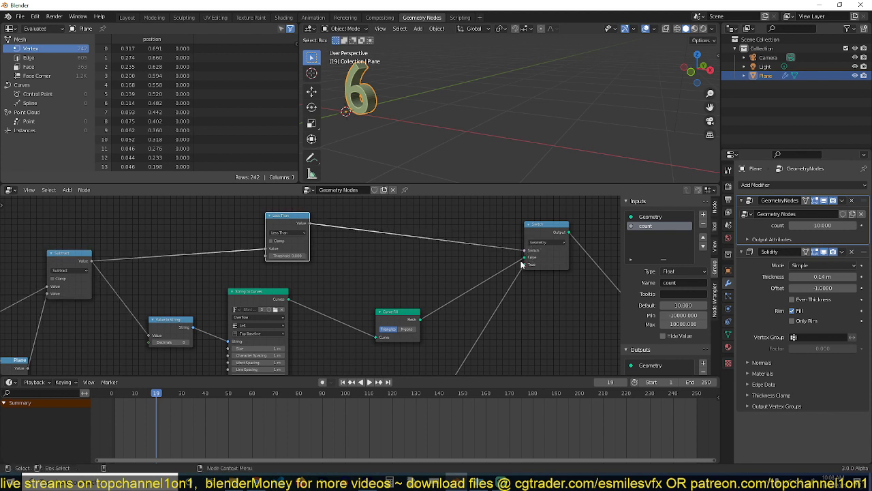
Play the countdown from the start until the word appears, and return to frame 0.
left_click(115, 426)
key("space")
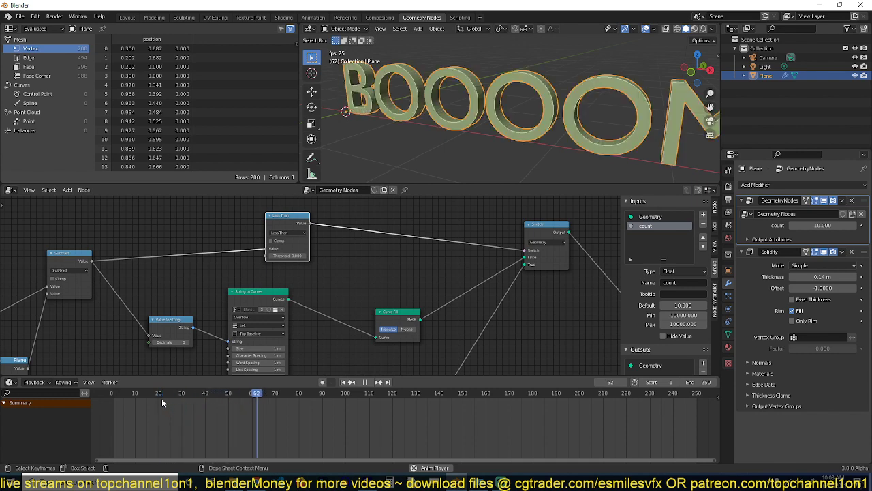
key("space")
left_click(107, 421)
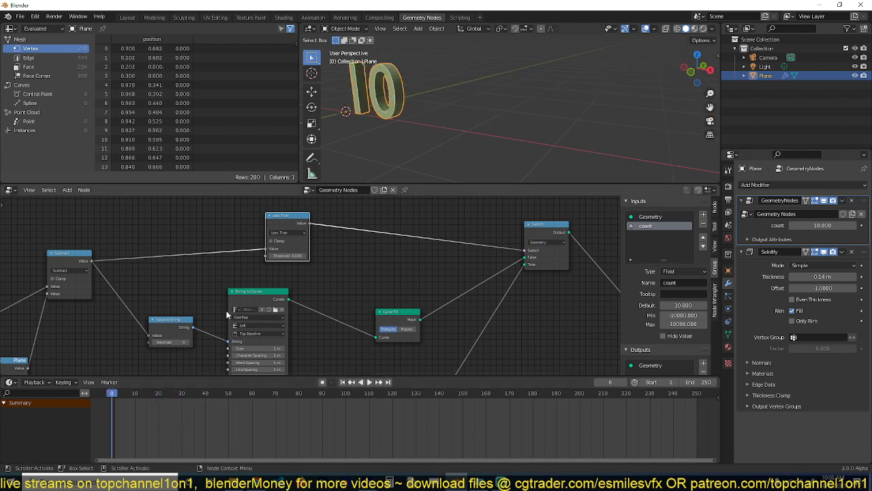
Replay the countdown from frame 0 with the whole 3D text and node tree in view.
scroll(201, 349, "down", 4)
scroll(440, 124, "down", 3)
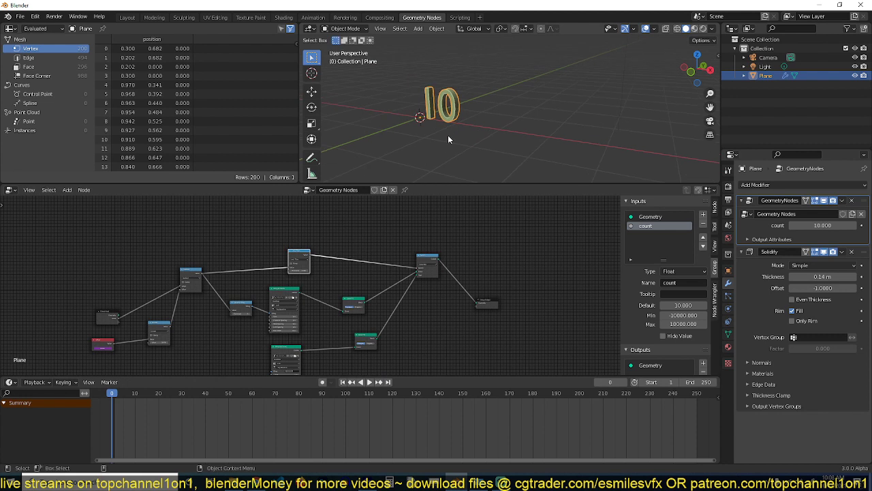
middle_click_drag(448, 135, 472, 129)
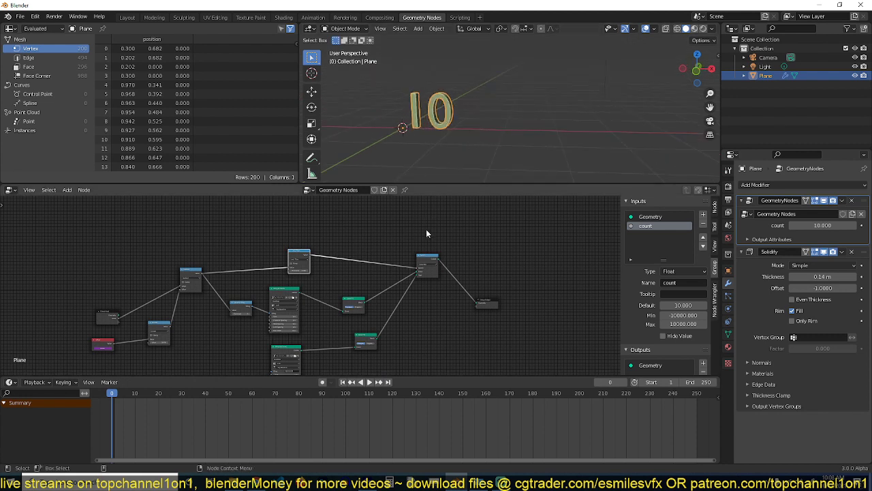
middle_click_drag(438, 270, 482, 260)
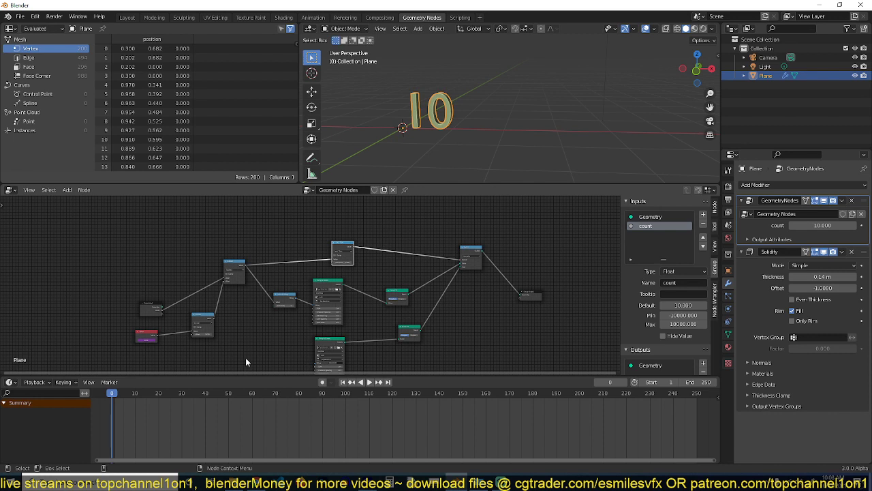
key("space")
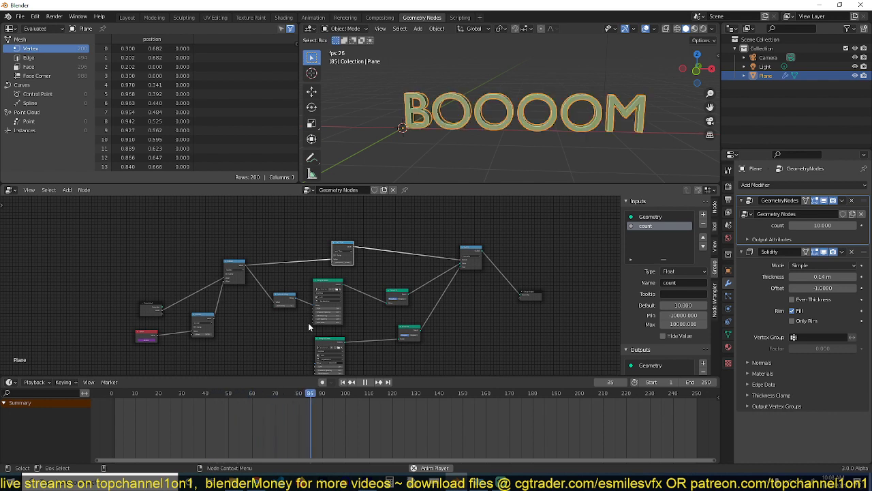
Stop the running playback, return to frame 0, and replay the countdown until the word BOOOOM takes over.
key("space")
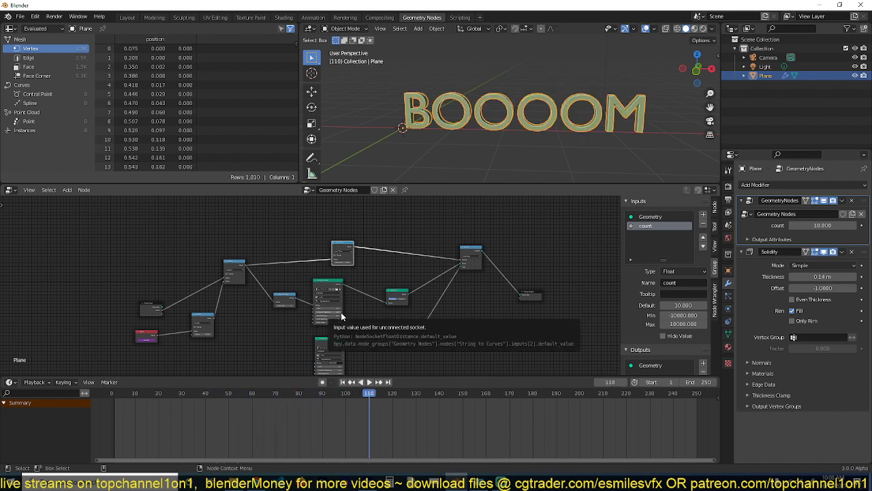
left_click(109, 422)
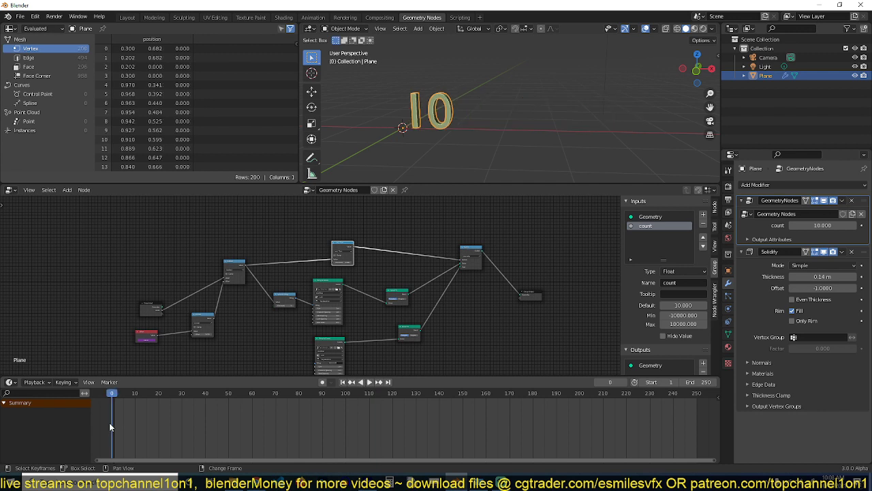
key("space")
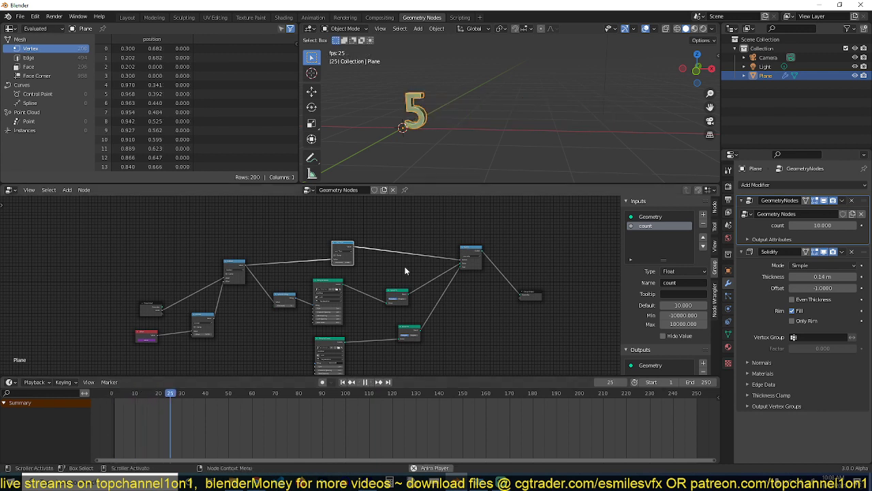
key("space")
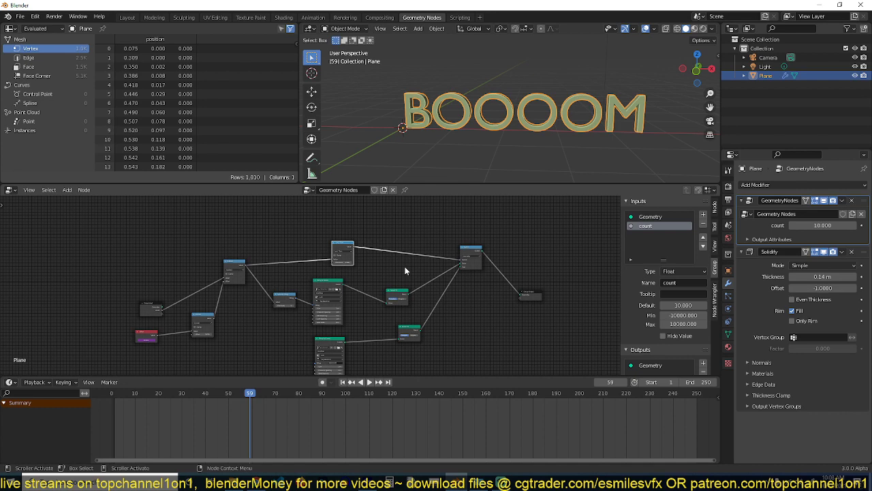
Move the lower Curve Fill and Group Output nodes down, and connect that Curve Fill's Mesh output directly to the Group Output geometry.
scroll(406, 267, "down", 1)
middle_click_drag(482, 273, 496, 262)
middle_click_drag(376, 316, 323, 294)
scroll(433, 294, "up", 2)
scroll(420, 248, "up", 2)
middle_click_drag(420, 249, 390, 278)
scroll(390, 277, "up", 1)
middle_click_drag(272, 315, 282, 291)
left_click_drag(321, 283, 310, 310)
left_click_drag(526, 233, 545, 281)
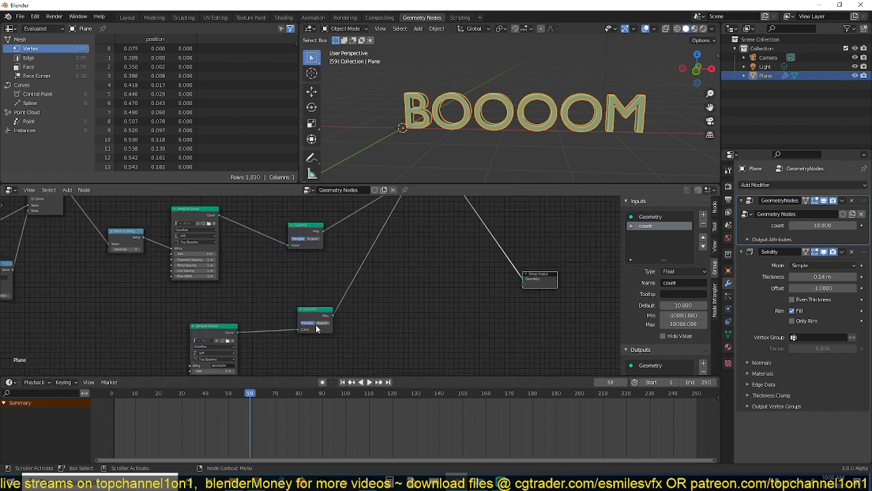
left_click_drag(331, 315, 521, 279)
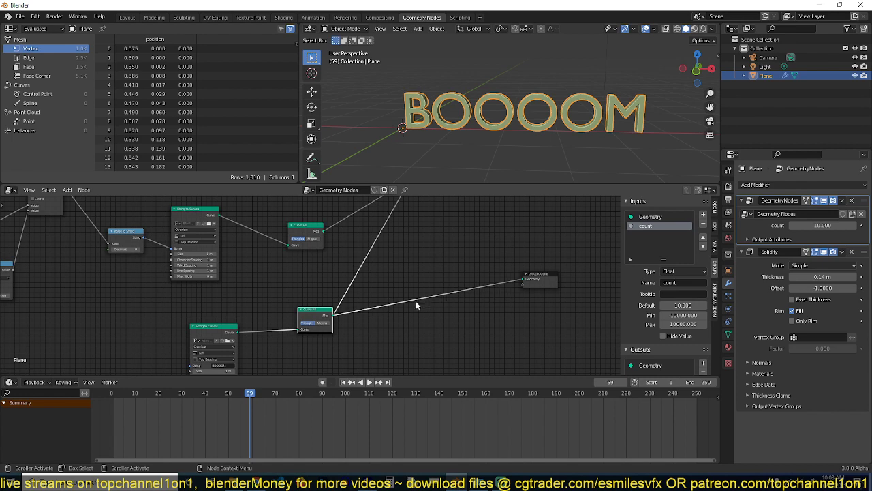
Play the animation briefly to check the BOOOOM text routed directly to the output.
scroll(371, 307, "down", 3)
scroll(376, 306, "up", 3)
middle_click_drag(376, 306, 502, 278)
key("space")
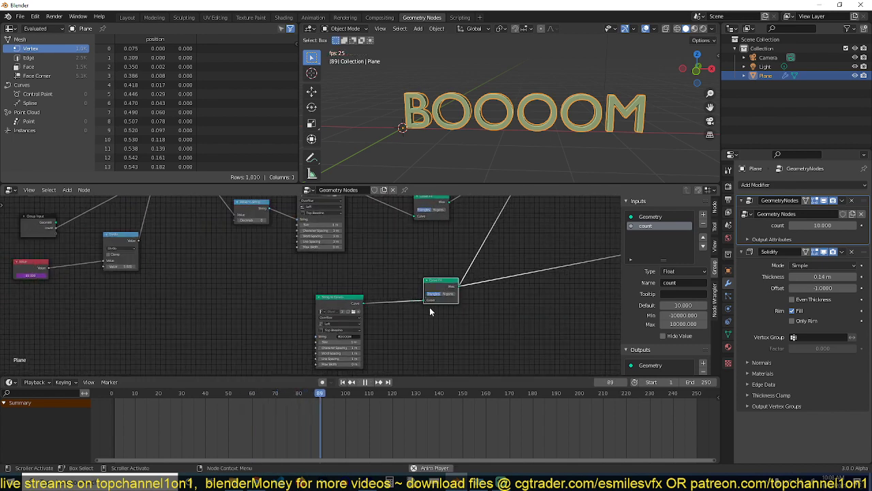
key("space")
scroll(382, 277, "down", 2)
scroll(383, 278, "up", 1)
scroll(373, 275, "down", 4)
scroll(361, 274, "up", 3)
middle_click_drag(354, 300, 375, 296)
middle_click_drag(246, 292, 268, 281)
Shift the lower String to Curves node aside and insert a new Switch node between the lower Curve Fill and Group Output.
key("shift+a")
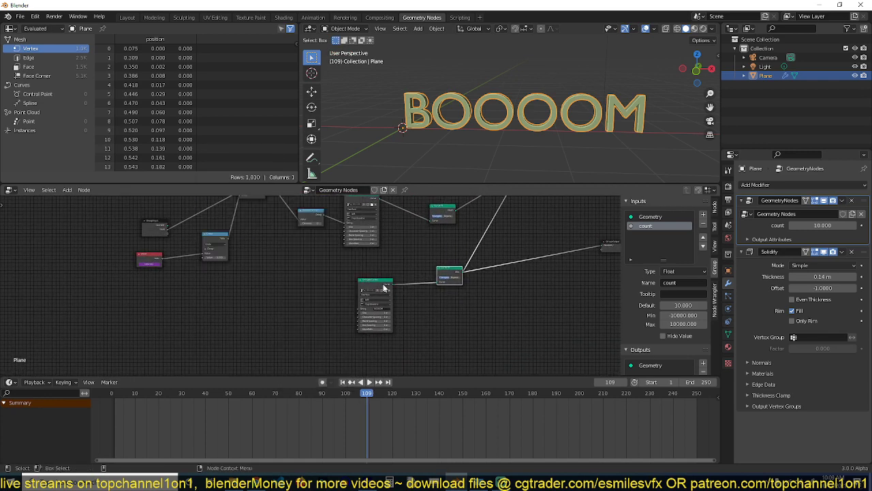
left_click_drag(383, 285, 291, 289)
scroll(310, 286, "up", 3)
key("shift+a")
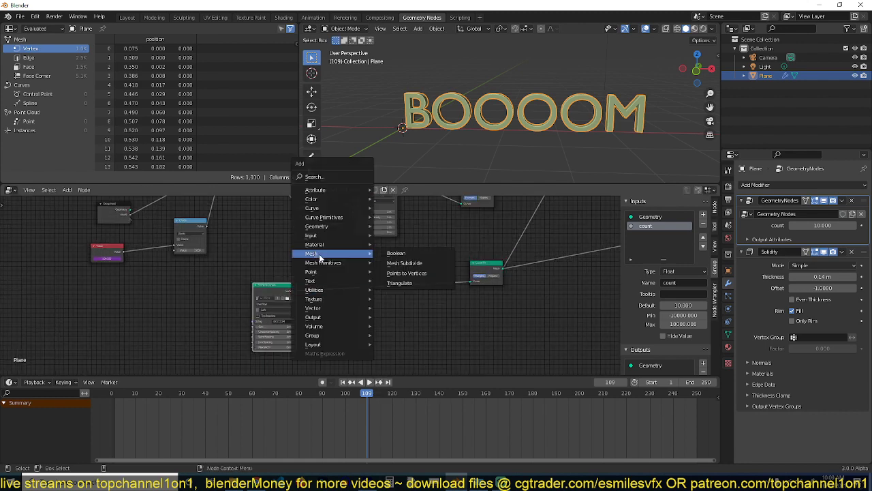
mouse_move(327, 291)
left_click(405, 385)
left_click(421, 304)
left_click_drag(439, 339, 505, 280)
middle_click_drag(504, 280, 493, 292)
Move the Group Output node close to the new Switch node in the lower branch.
scroll(484, 295, "up", 2)
middle_click_drag(420, 293, 329, 286)
scroll(311, 301, "down", 4)
scroll(357, 250, "down", 2)
middle_click_drag(355, 255, 346, 268)
left_click(395, 211)
left_click_drag(140, 295, 538, 338)
left_click(480, 270)
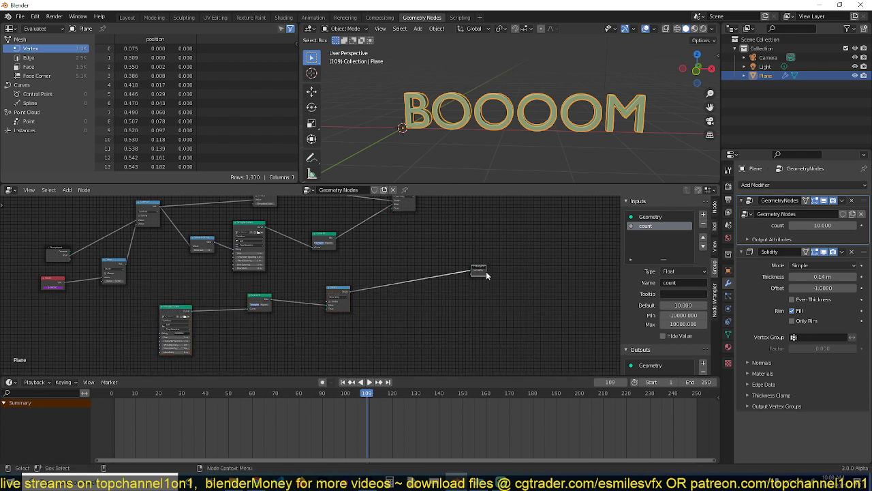
left_click_drag(480, 271, 406, 296)
left_click_drag(133, 280, 493, 329)
scroll(493, 329, "up", 3)
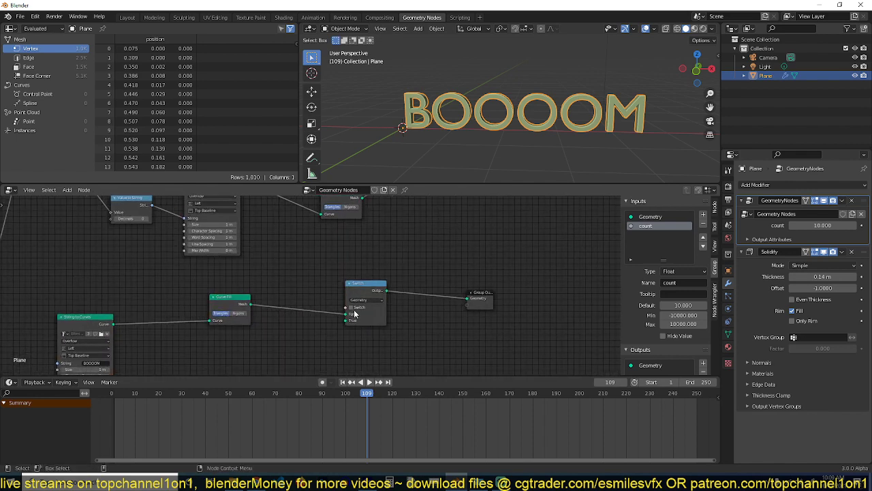
Toggle the new Switch node on and off twice to compare its False and True results.
left_click(352, 309)
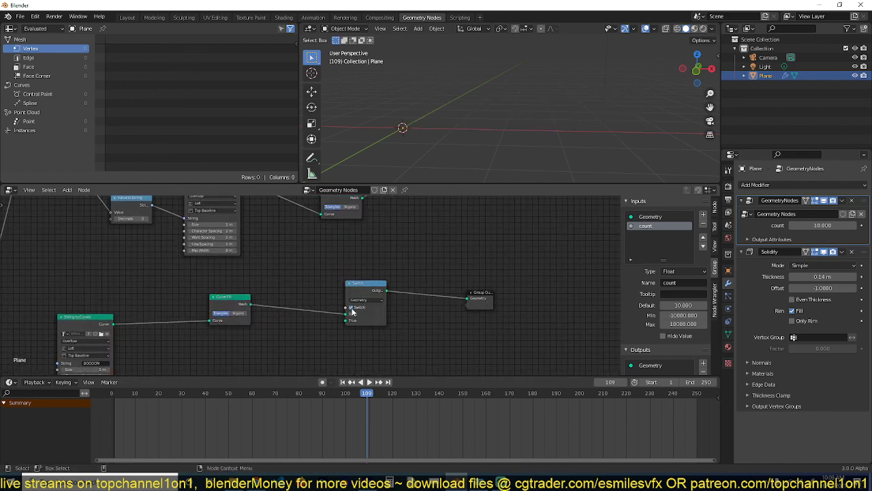
left_click(351, 308)
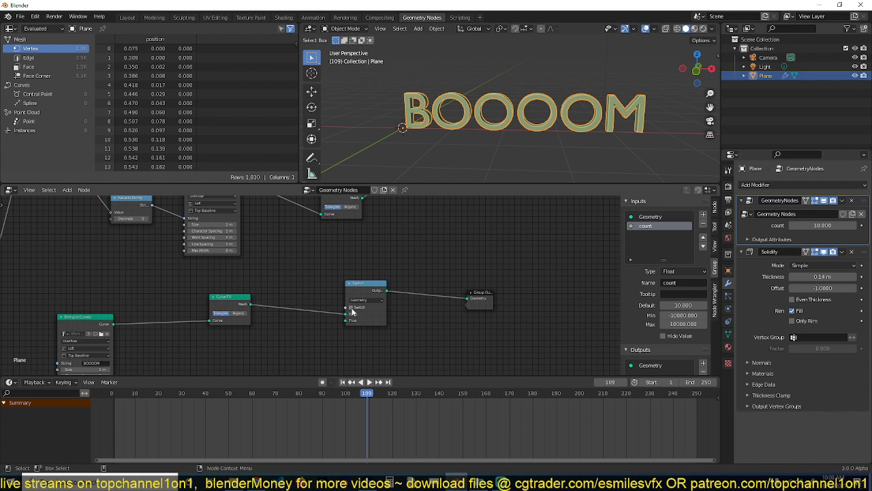
left_click(351, 308)
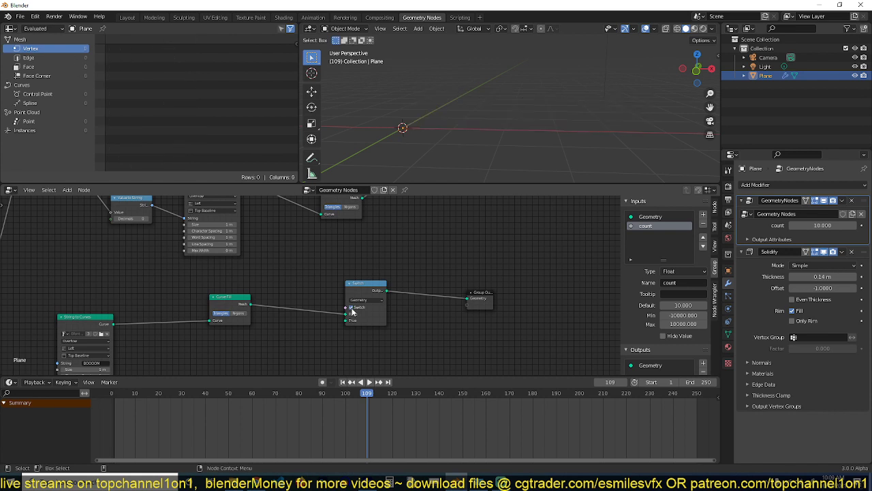
left_click(352, 309)
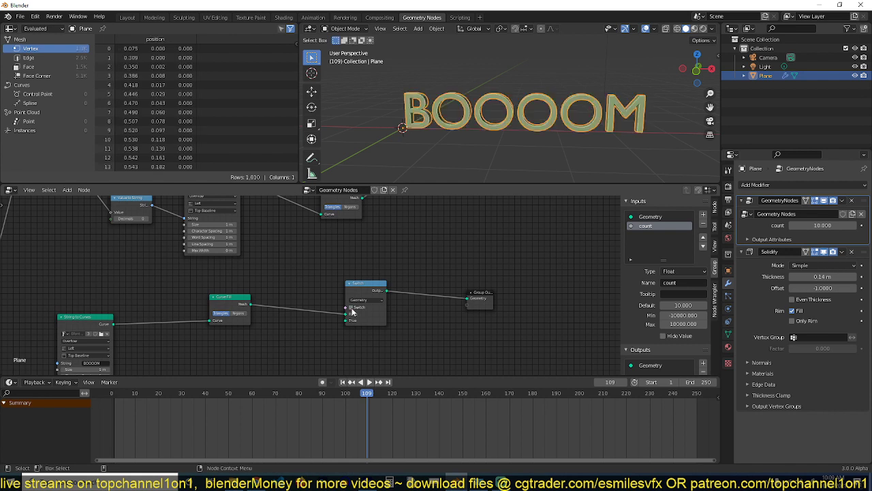
Reroute the lower Curve Fill from the Switch's False input to its True input, lower the Curve Fill node, and test the switch on and off.
left_click_drag(347, 315, 350, 323)
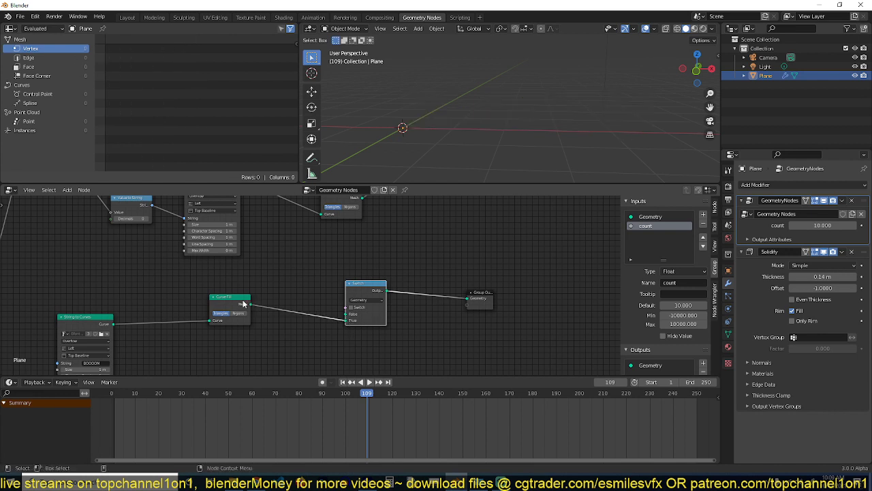
left_click_drag(243, 304, 250, 322)
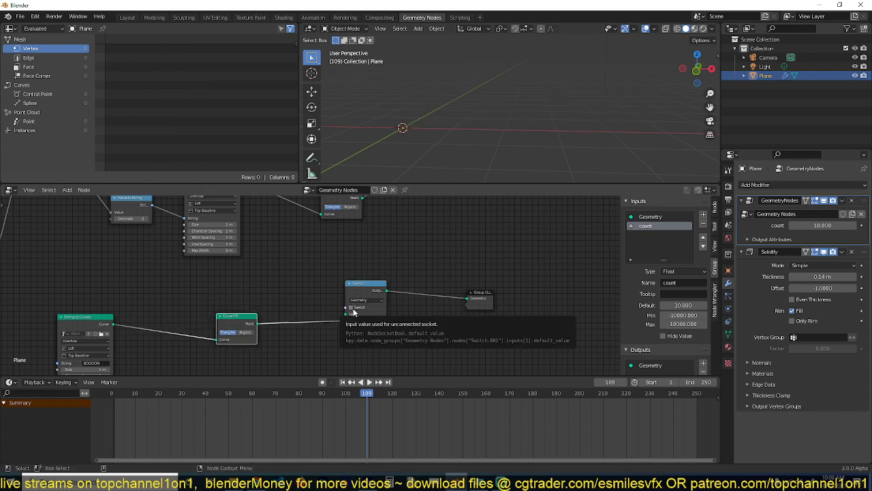
left_click(351, 308)
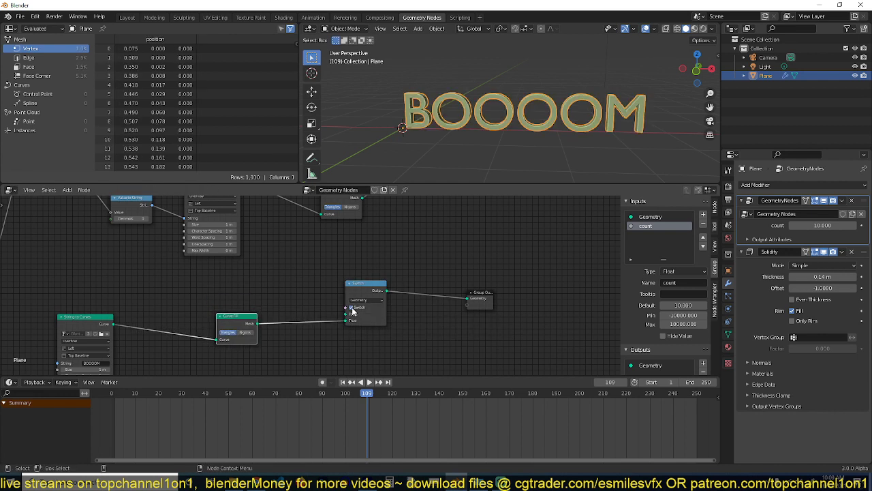
left_click(352, 308)
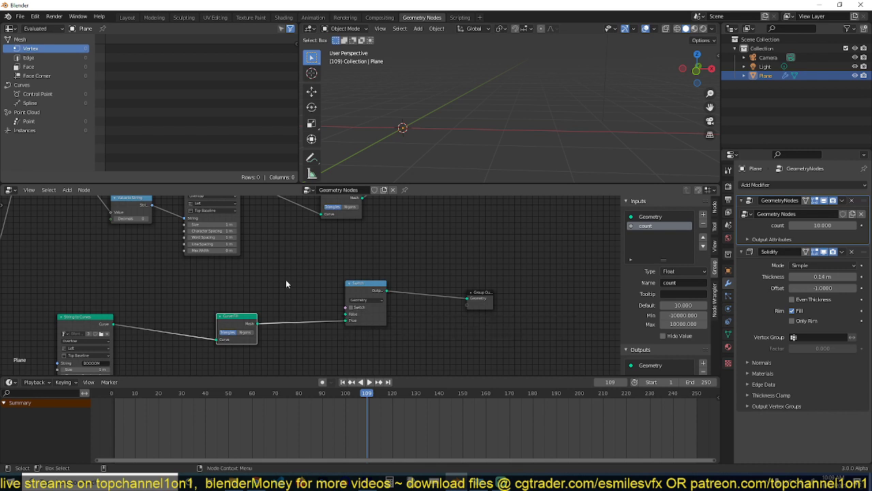
middle_click_drag(283, 282, 334, 277)
key("shift+a")
mouse_move(185, 262)
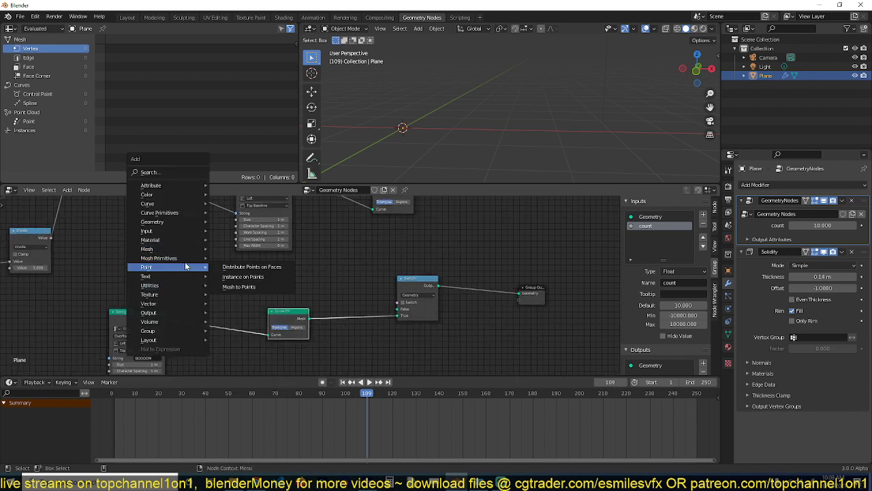
left_click(399, 255)
middle_click_drag(290, 273, 379, 269)
scroll(327, 281, "down", 4)
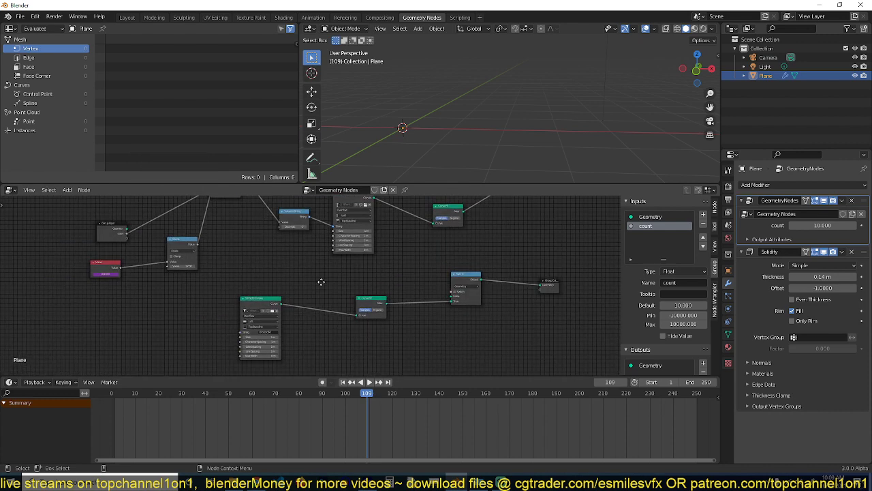
scroll(308, 280, "up", 3)
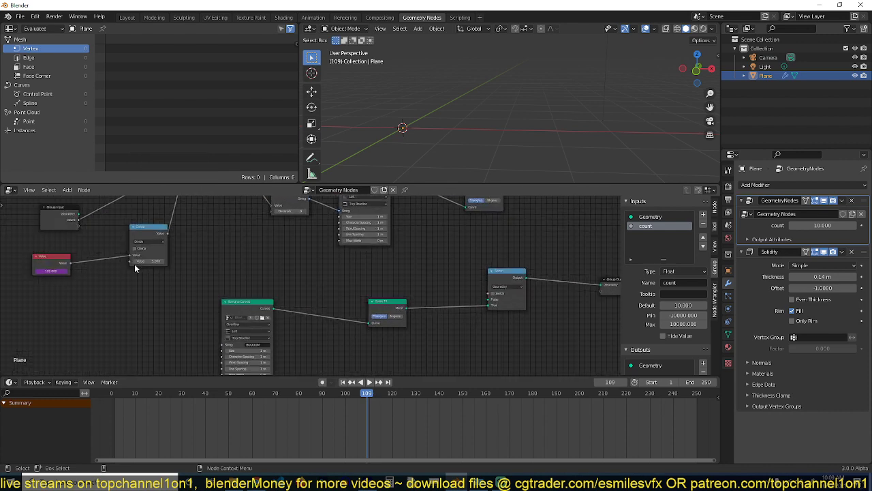
Add a Value node above the lower String to Curves node, drive it with #frame, and play briefly to test it.
left_click(66, 267)
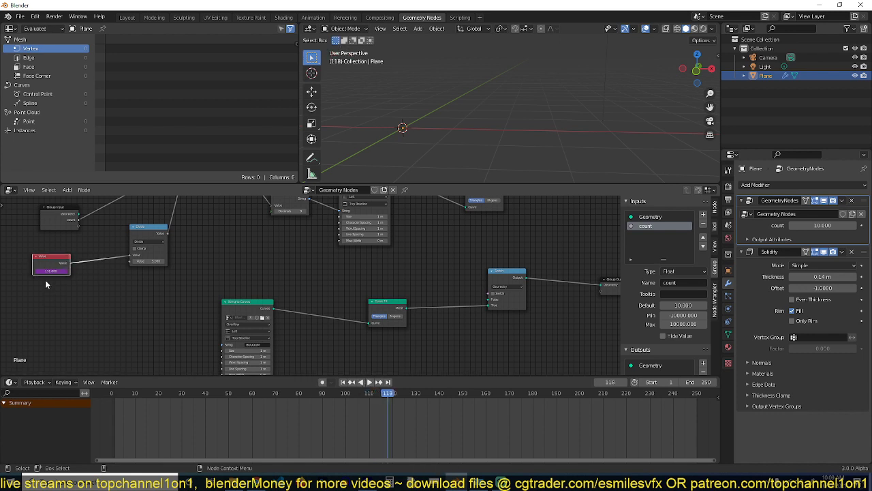
left_click(154, 275)
key("shift+a")
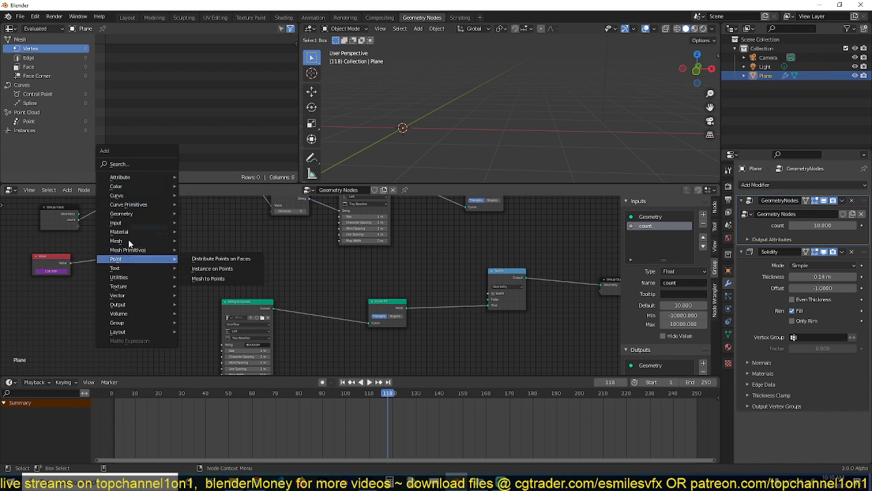
mouse_move(140, 225)
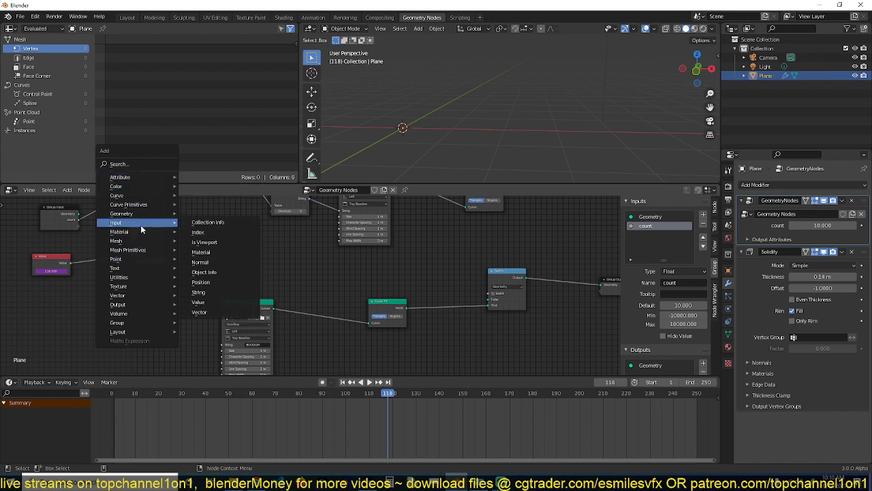
left_click(198, 302)
left_click(265, 257)
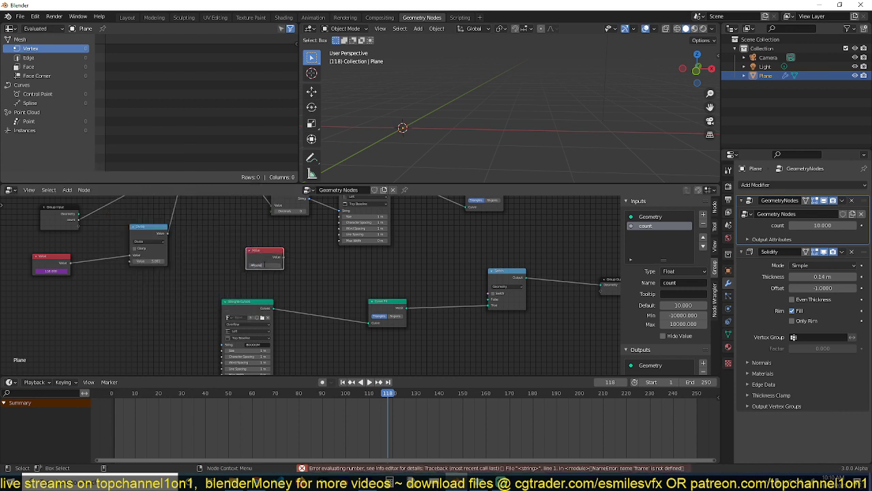
key("Return")
scroll(307, 265, "up", 4)
key("space")
key("space")
scroll(385, 317, "down", 1)
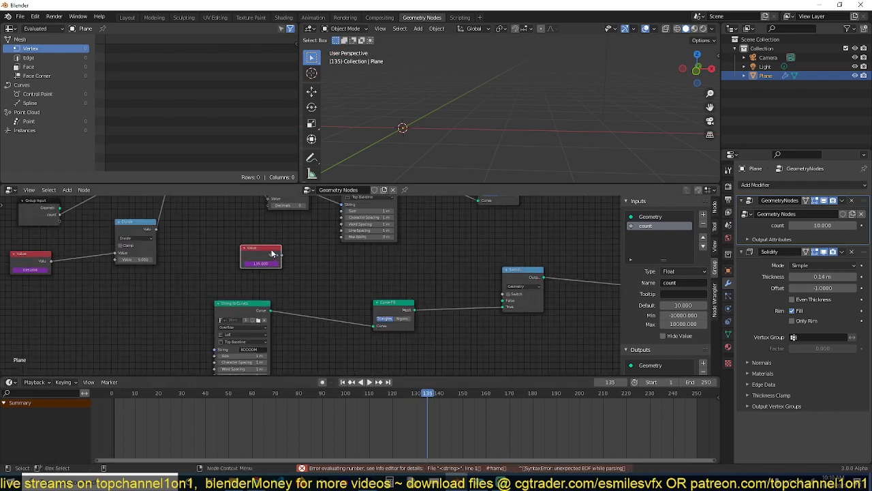
Add a Math node beside the new Value node, feed the value into it, and set its operation to Sine.
key("shift+a")
mouse_move(226, 337)
mouse_move(220, 273)
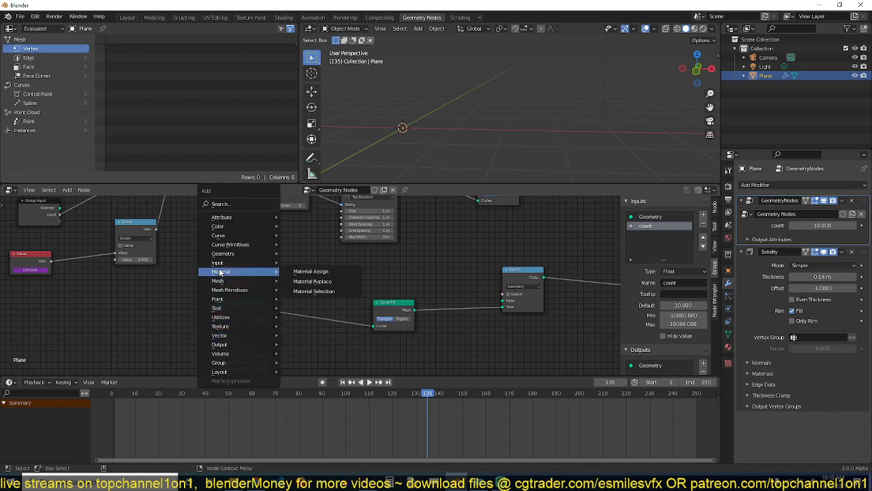
mouse_move(233, 256)
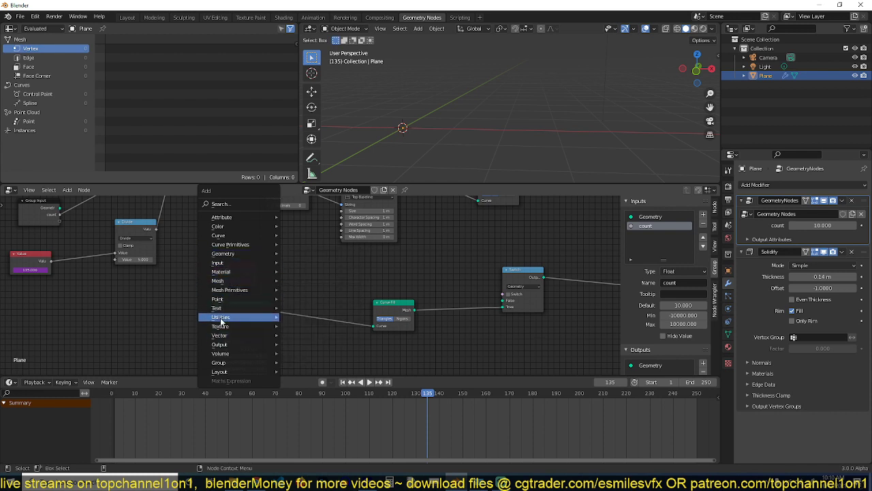
mouse_move(226, 318)
left_click(299, 386)
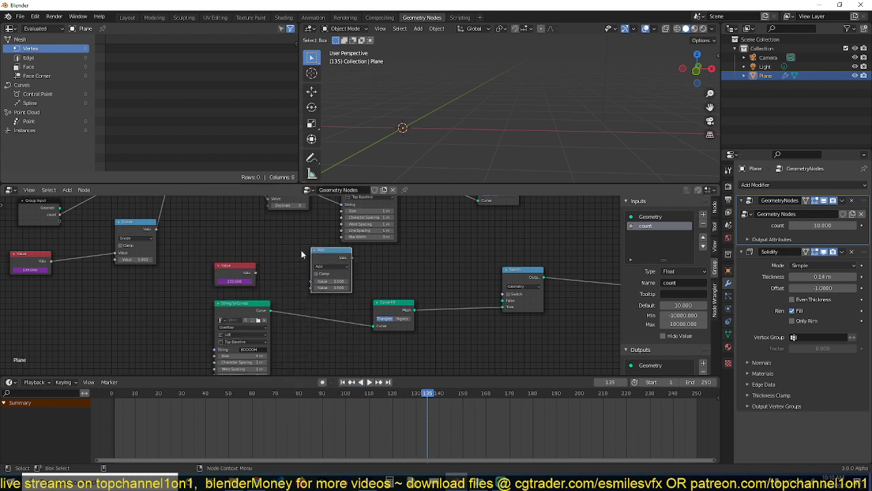
left_click_drag(249, 273, 314, 282)
left_click(332, 266)
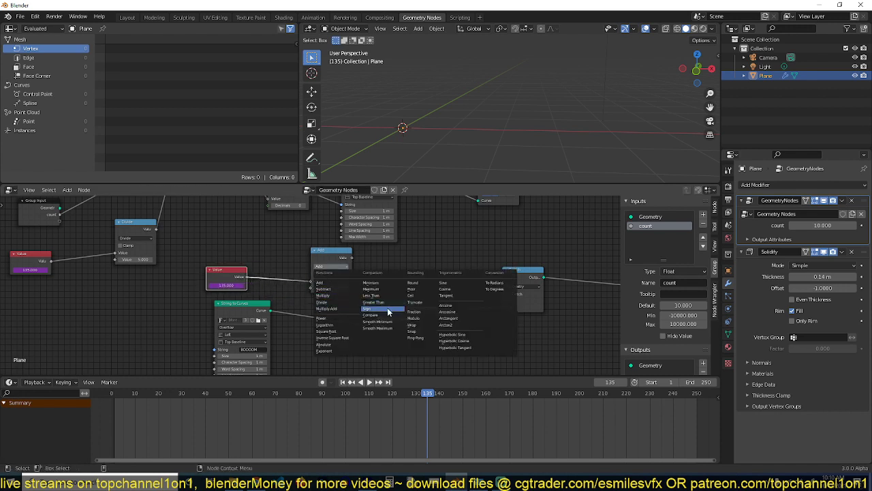
left_click(443, 283)
Move the new Value and Sine nodes together to the left of the lower String to Curves node.
scroll(425, 273, "down", 2)
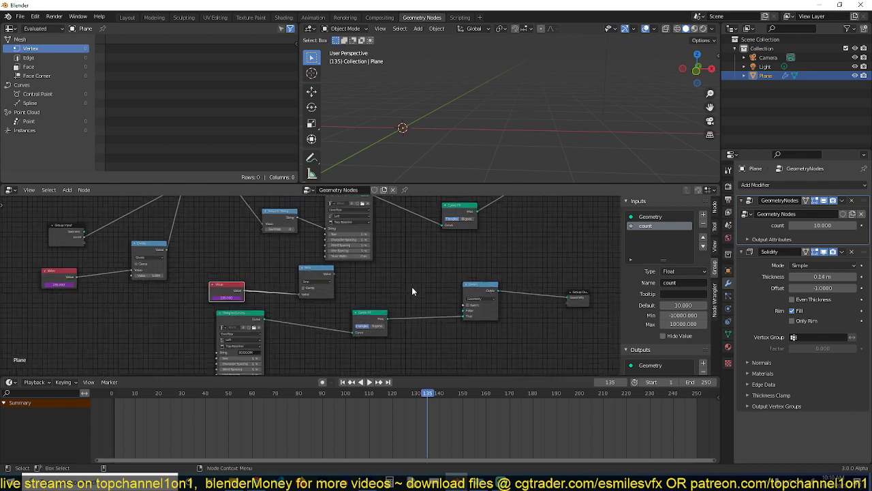
left_click_drag(411, 285, 263, 289)
left_click_drag(377, 259, 192, 305)
left_click(262, 303)
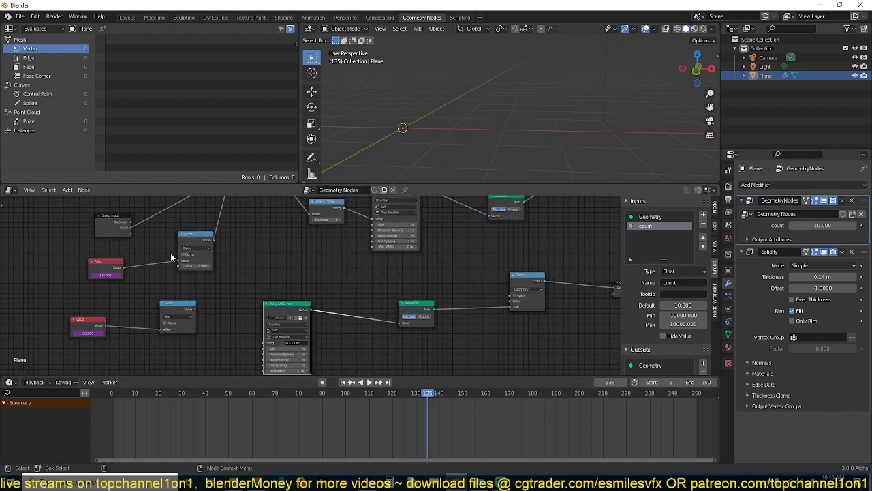
Duplicate the Value to String node and wire the Sine result through the copy into the lower String to Curves node's String input.
scroll(170, 253, "down", 2)
middle_click_drag(170, 252, 146, 268)
scroll(229, 261, "down", 2)
middle_click_drag(230, 260, 237, 267)
left_click(304, 243)
key("shift+d")
scroll(318, 312, "up", 4)
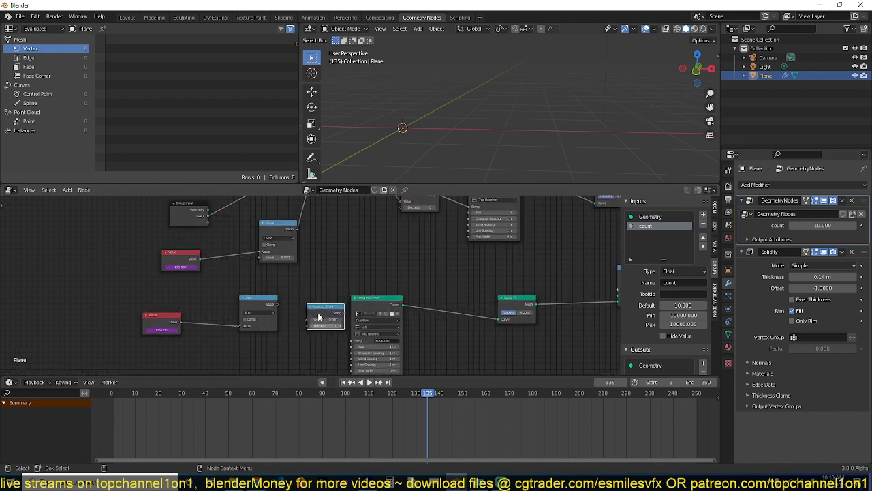
left_click_drag(281, 296, 311, 300)
left_click_drag(344, 327, 346, 325)
Play the animation to preview the sine-driven text in the lower branch.
scroll(451, 318, "down", 3)
middle_click_drag(459, 291, 457, 291)
left_click_drag(275, 306, 417, 280)
key("space")
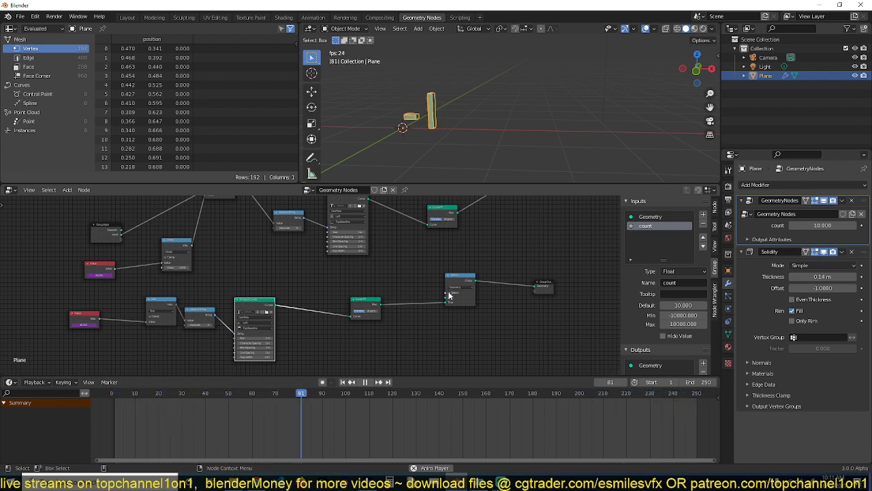
Delete the lower Value to String node and wire the Sine output into the lower Switch node's Switch input.
key("space")
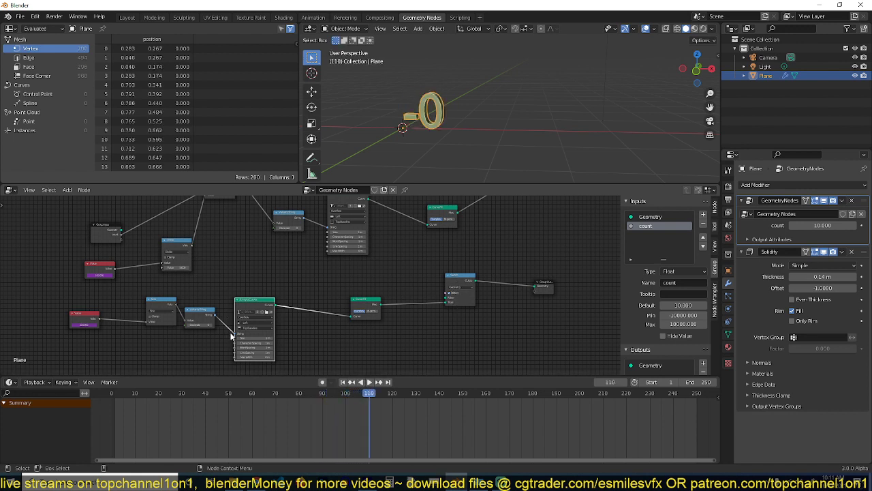
left_click_drag(232, 332, 250, 276)
key("x")
left_click_drag(165, 306, 348, 282)
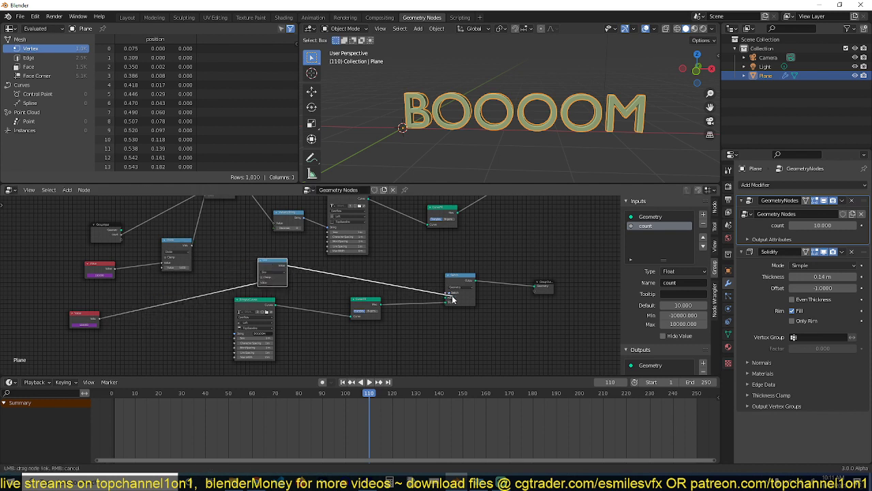
left_click_drag(445, 297, 447, 293)
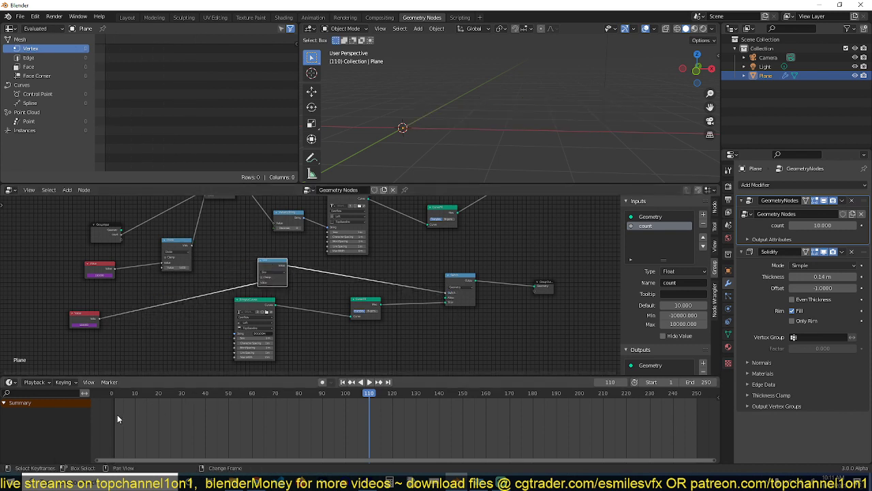
Play the animation from the first frame to preview the sine-driven Switch.
key("shift+Left")
key("space")
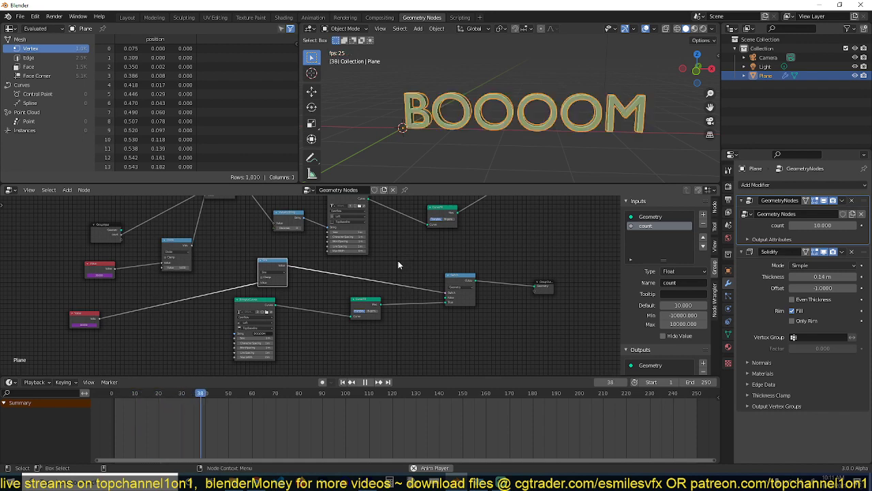
middle_click_drag(395, 265, 479, 268)
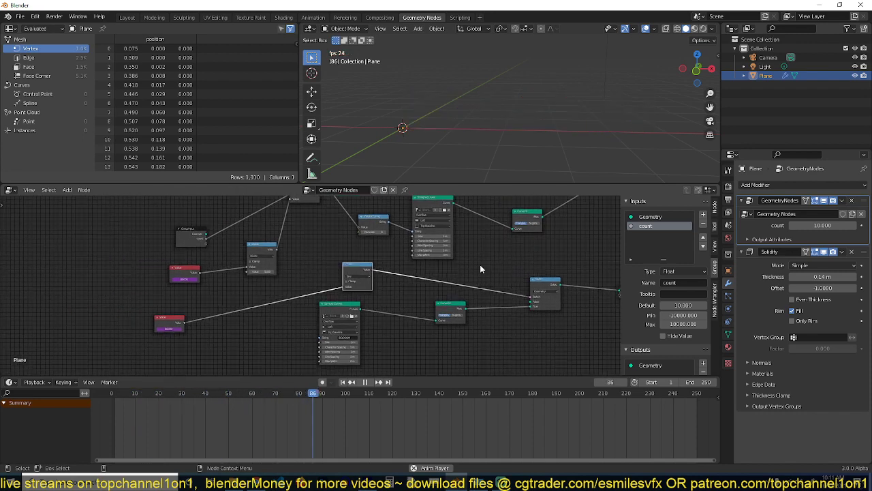
key("space")
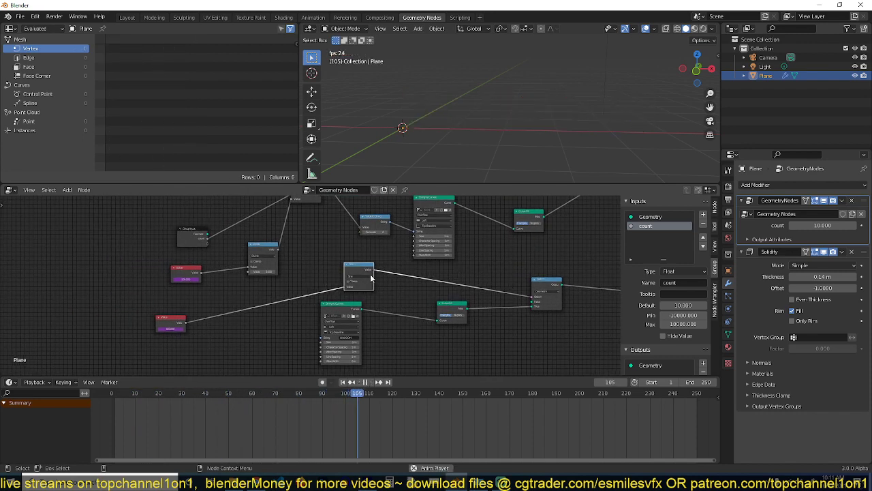
key("space")
key("space")
Duplicate the Divide node between the lower Value and Sine nodes, set its divisor to 2, and play the animation.
scroll(170, 276, "up", 3)
left_click(232, 210)
key("shift+d")
left_click(213, 290)
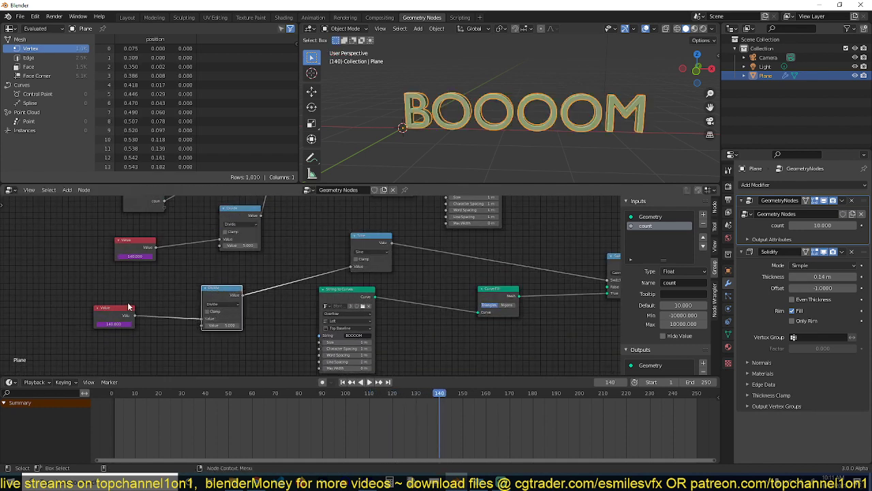
key("space")
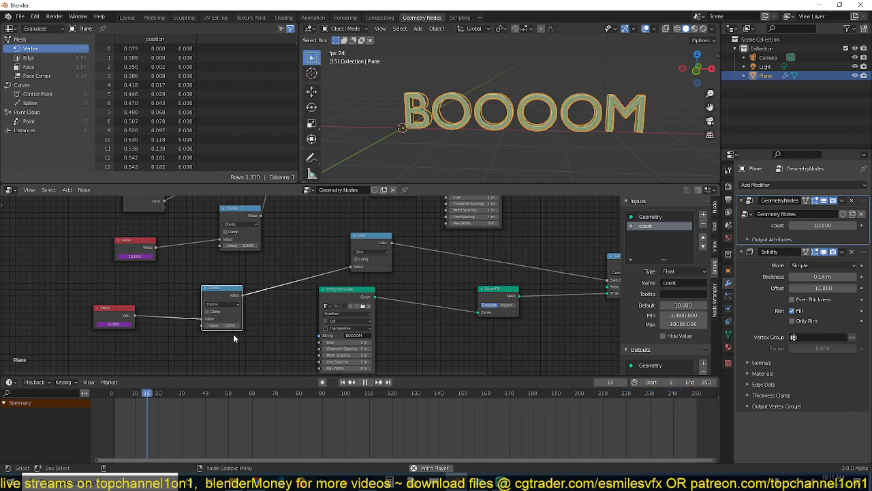
Try the Multiply operation on the lower Divide node during playback and set it back to Divide.
left_click(225, 305)
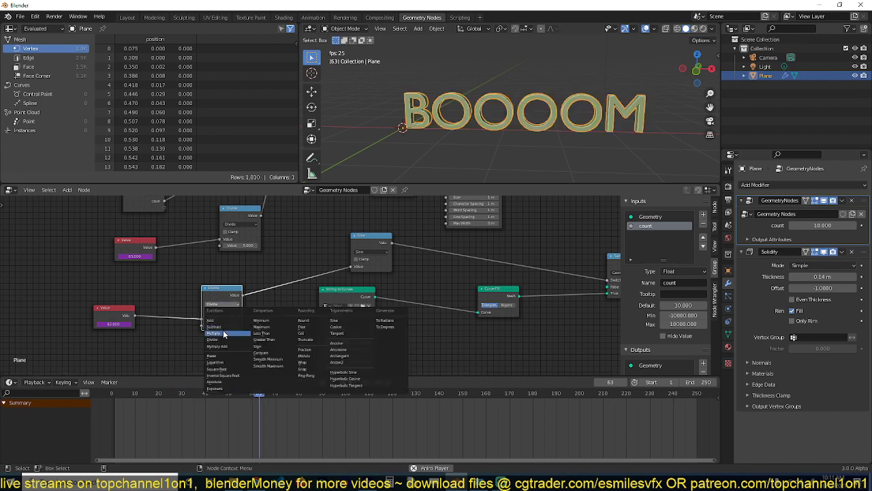
left_click(223, 329)
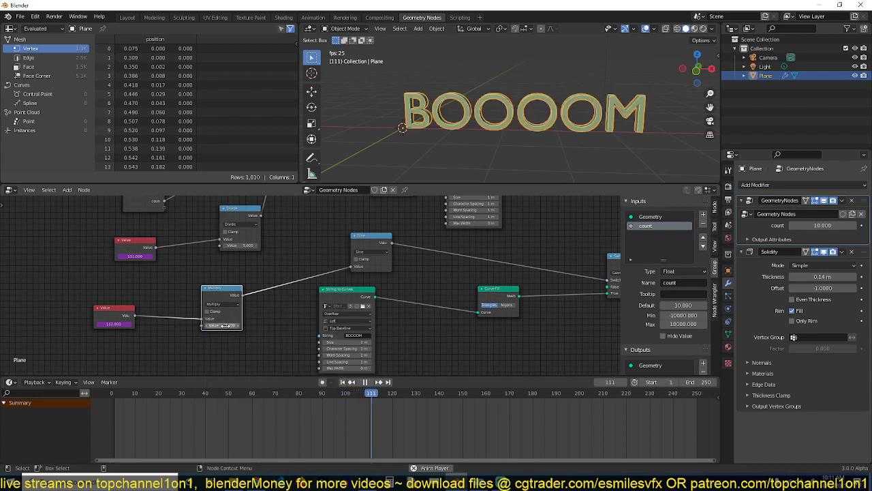
left_click(229, 305)
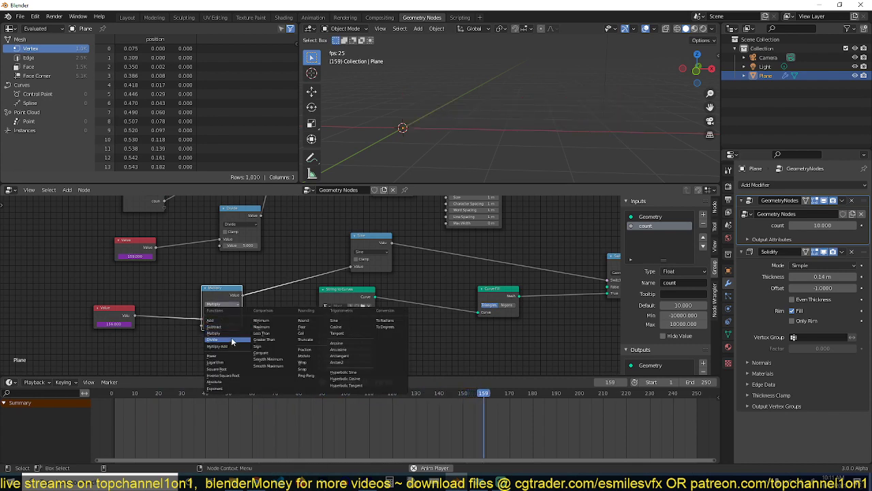
left_click(228, 339)
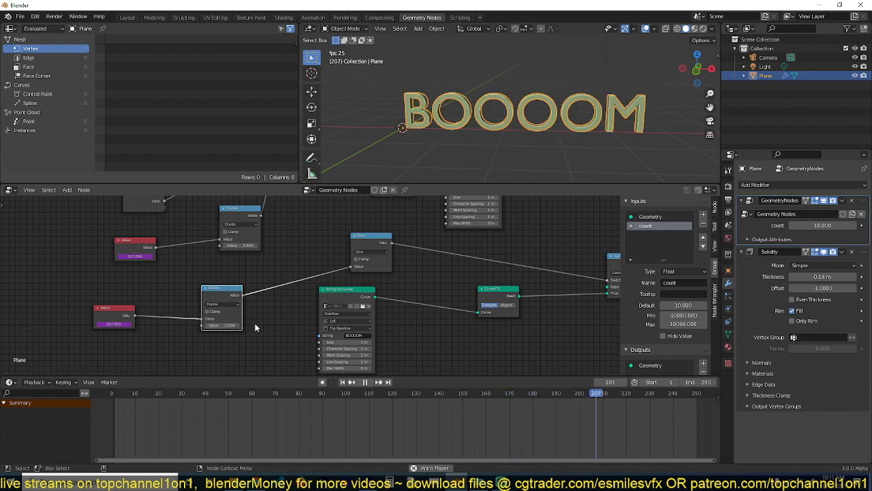
Wire the lower Switch output into the upper Switch's True input, and the upper Switch output into the repositioned Group Output node.
scroll(437, 301, "down", 2)
middle_click_drag(436, 301, 334, 321)
scroll(423, 284, "down", 2)
middle_click_drag(511, 266, 461, 288)
scroll(443, 276, "up", 5)
middle_click_drag(348, 334, 286, 294)
key("space")
left_click(305, 310)
middle_click_drag(256, 250, 219, 290)
scroll(309, 255, "down", 1)
middle_click_drag(310, 253, 302, 270)
left_click_drag(252, 359, 298, 286)
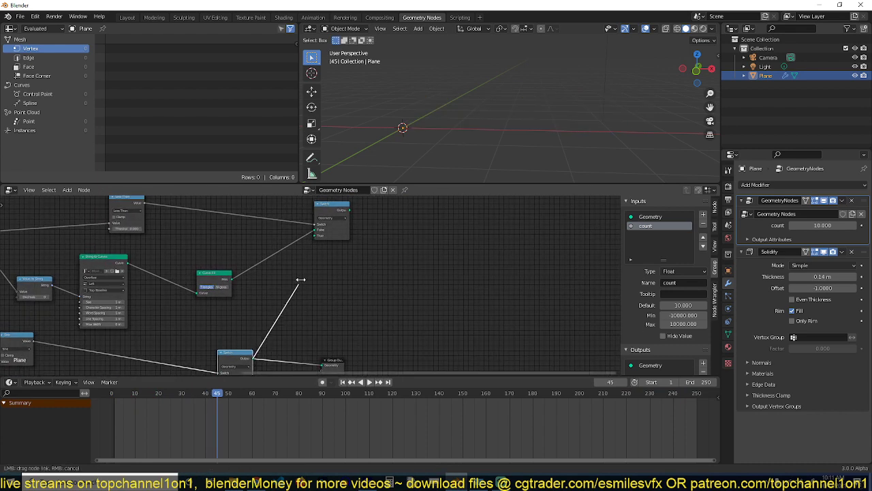
left_click_drag(316, 240, 316, 236)
left_click_drag(336, 362, 453, 266)
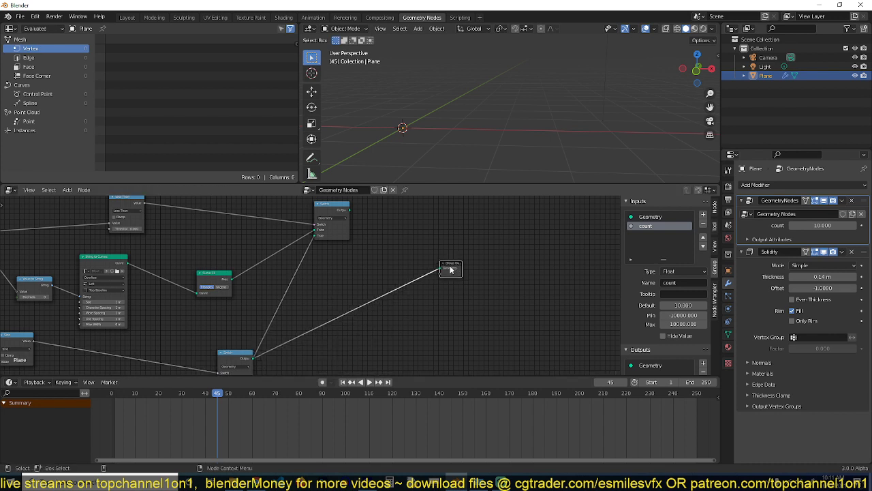
left_click_drag(348, 211, 440, 270)
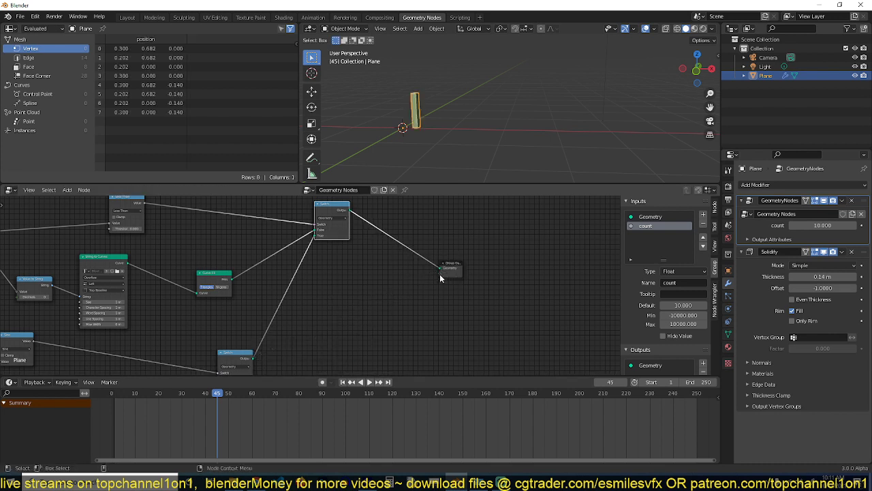
Play the combined countdown and flashing BOOOOM animation from the start of the timeline.
left_click(115, 393)
key("space")
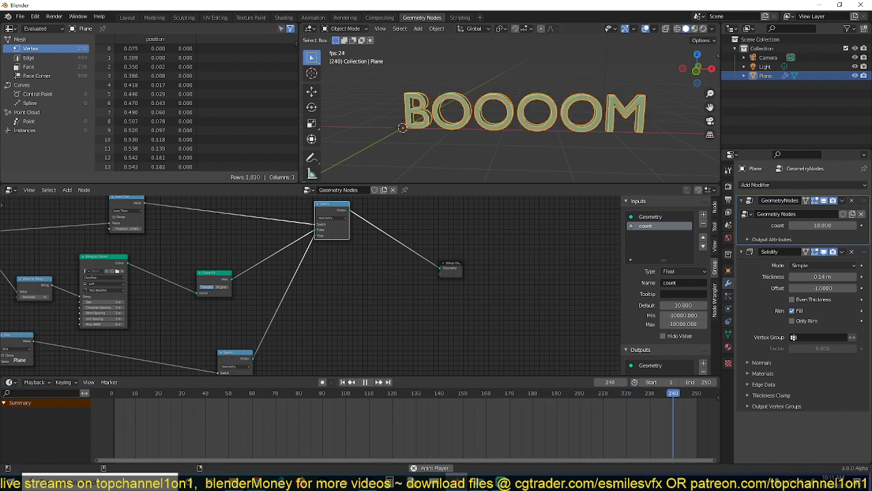
Switch to Chrome and open the website blenderandbeyond.com.
key("super")
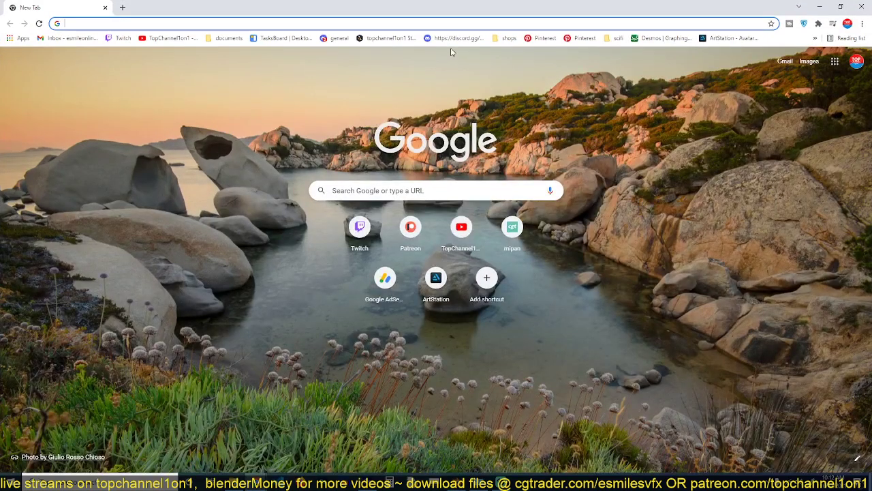
type("bl")
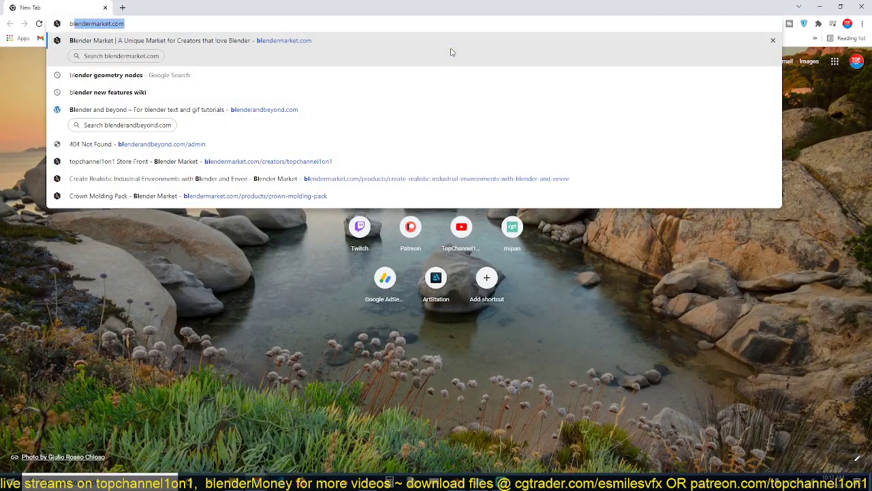
type("le")
key("BackSpace")
key("BackSpace")
type("endera")
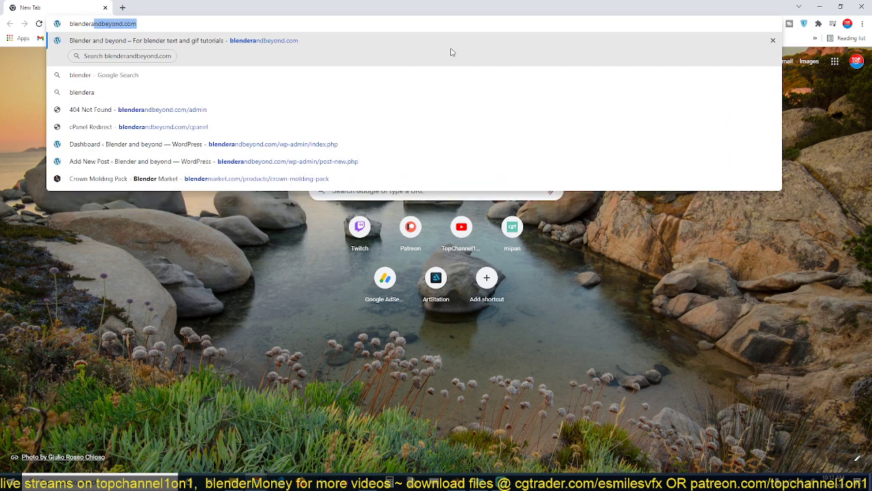
key("BackSpace")
type("nderand")
key("Return")
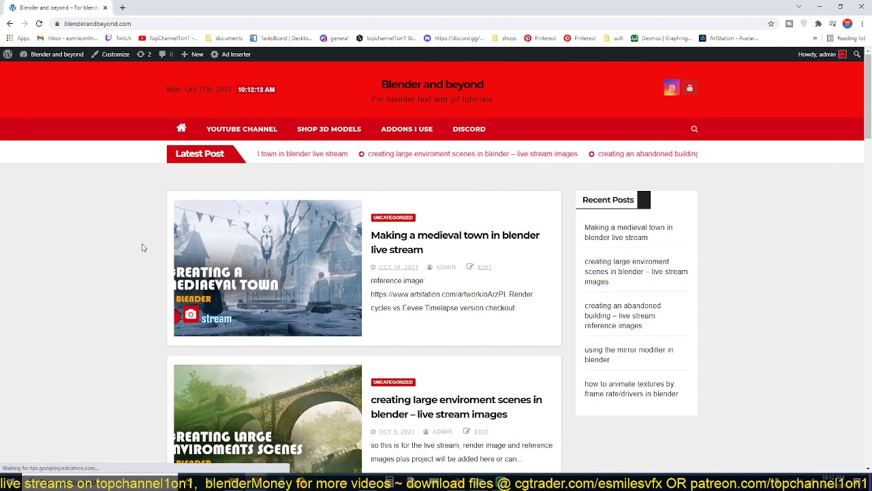
Look through the homepage posts and open "creating large enviroment scenes in blender – live stream images" in a new tab.
scroll(238, 265, "down", 4)
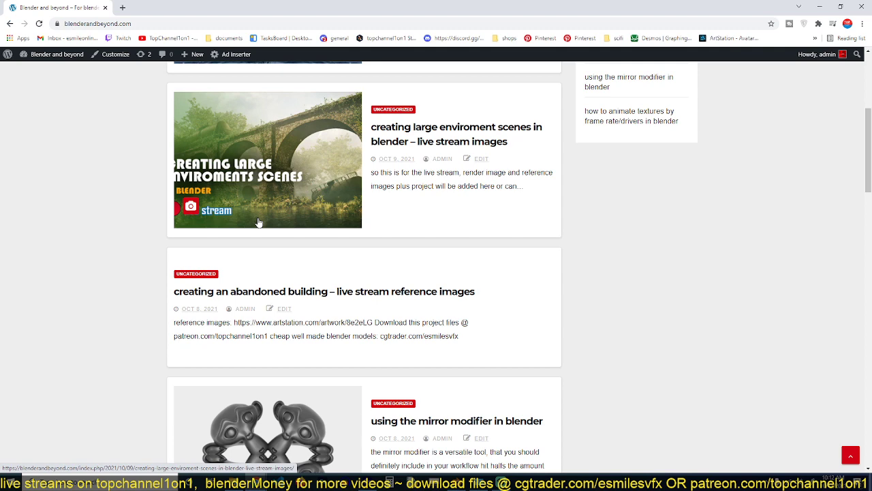
scroll(278, 218, "down", 3)
scroll(279, 219, "up", 5)
middle_click(290, 252)
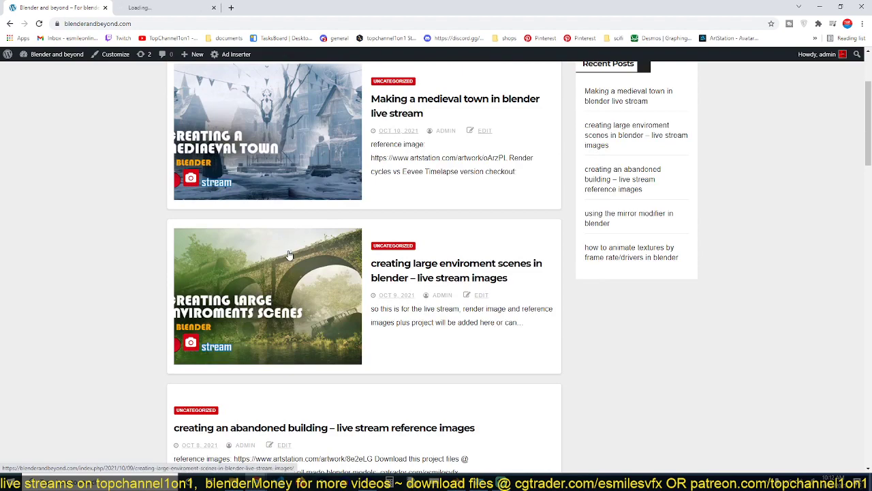
scroll(289, 252, "down", 3)
key("ctrl+Tab")
Examine the post's eevee vs cycles renders, model image gallery and project download links.
scroll(250, 225, "down", 3)
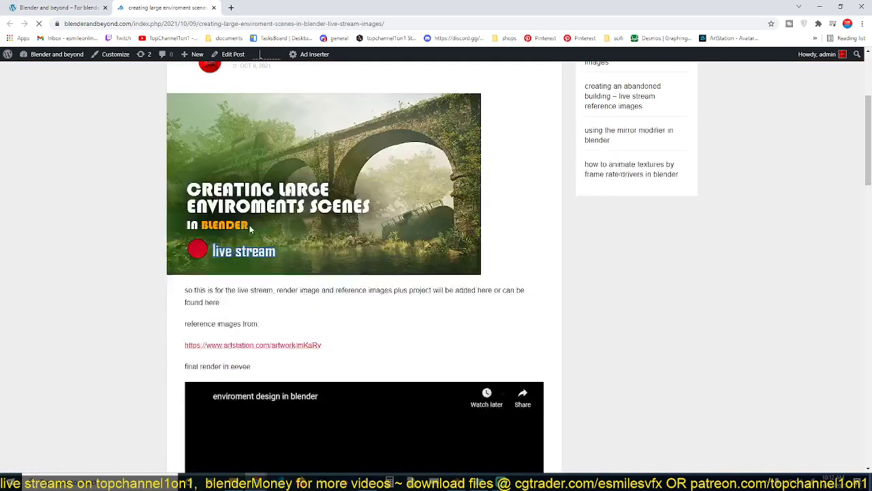
scroll(250, 225, "down", 3)
scroll(314, 252, "down", 4)
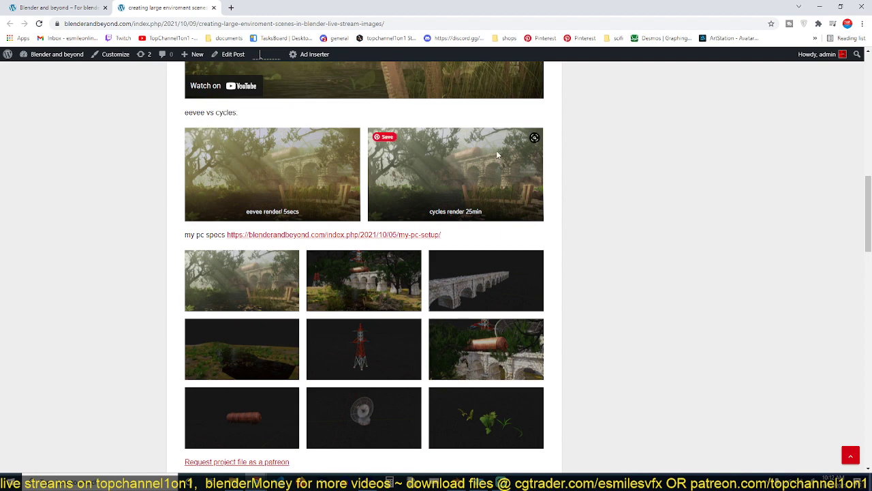
scroll(323, 267, "down", 1)
scroll(334, 259, "up", 1)
scroll(457, 276, "down", 4)
scroll(456, 276, "down", 1)
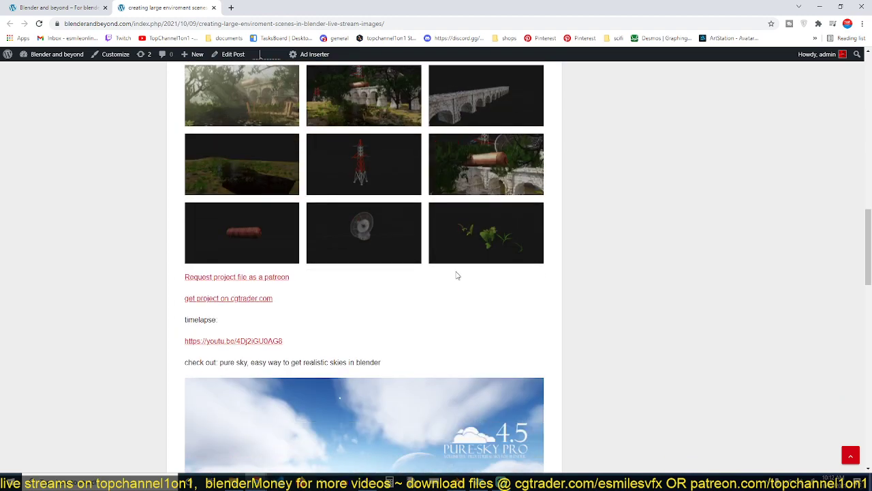
scroll(457, 275, "up", 3)
scroll(456, 275, "up", 1)
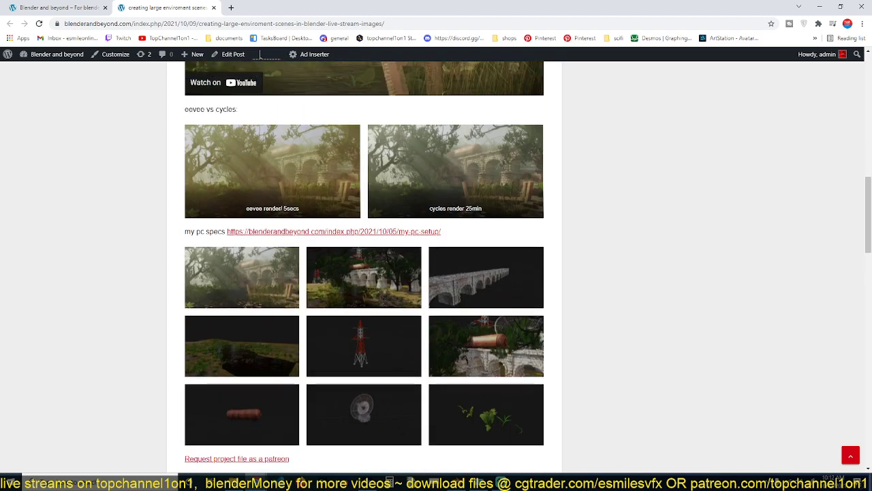
Return to the homepage tab and open the post "how to animate textures by frame rate/drivers in blender".
left_click(58, 7)
scroll(345, 309, "down", 5)
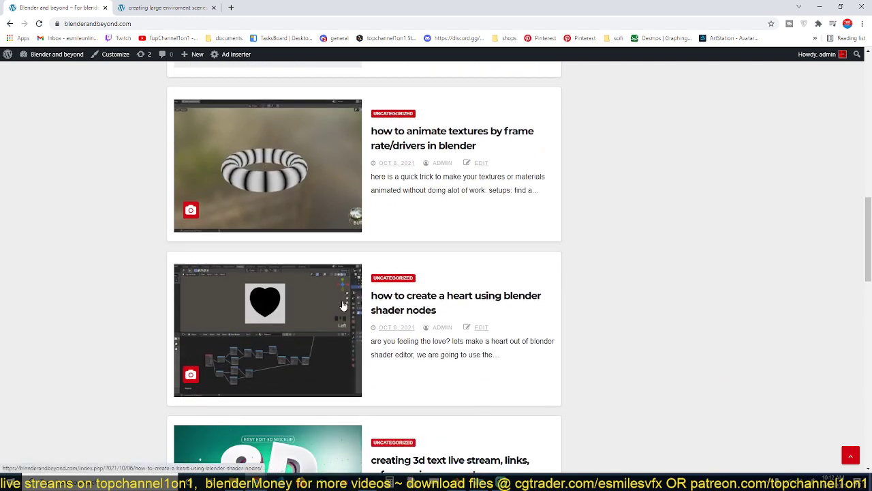
scroll(334, 300, "up", 3)
scroll(320, 287, "down", 2)
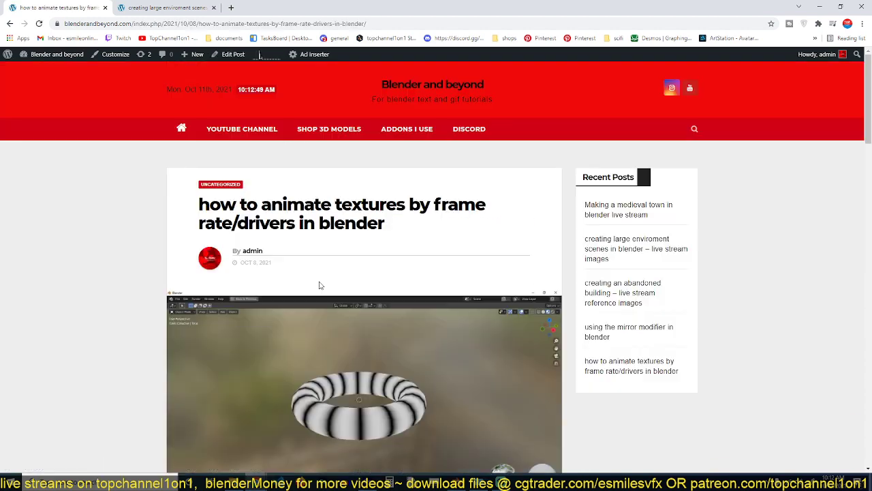
Review the texture animation post's demo and setup instructions, and return to the site's homepage.
scroll(320, 285, "down", 6)
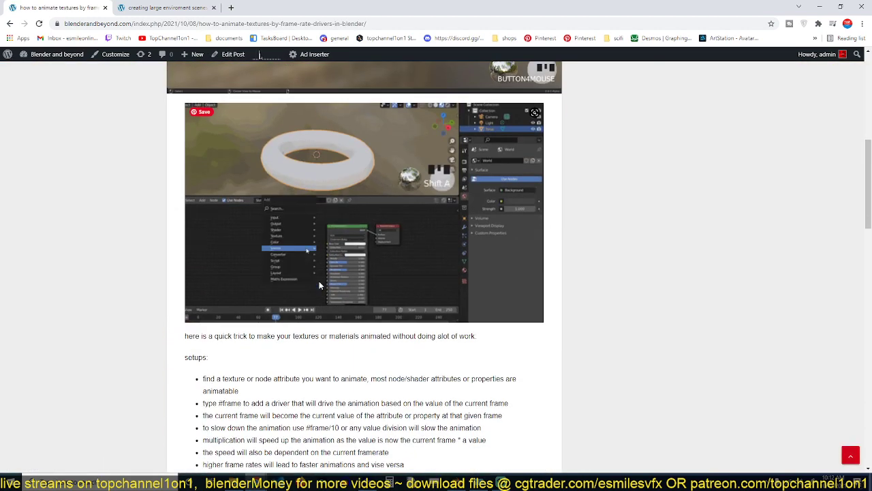
scroll(319, 281, "down", 5)
scroll(365, 223, "up", 4)
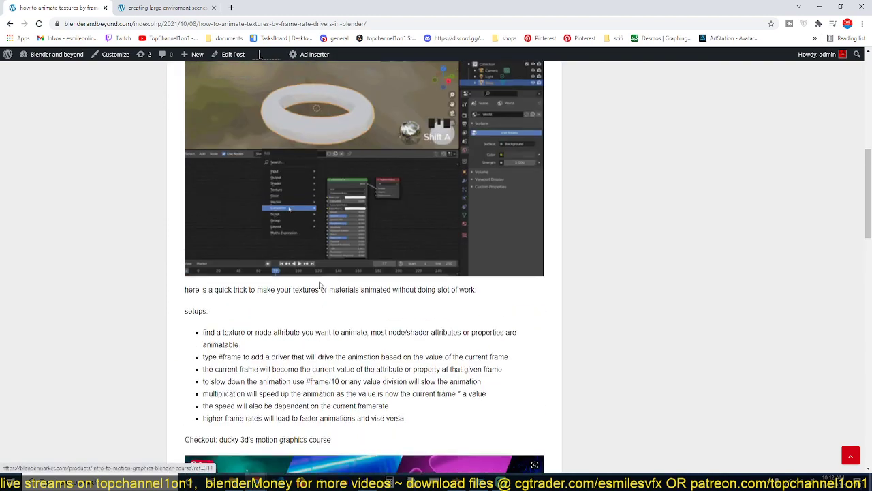
scroll(341, 216, "up", 2)
scroll(326, 271, "down", 1)
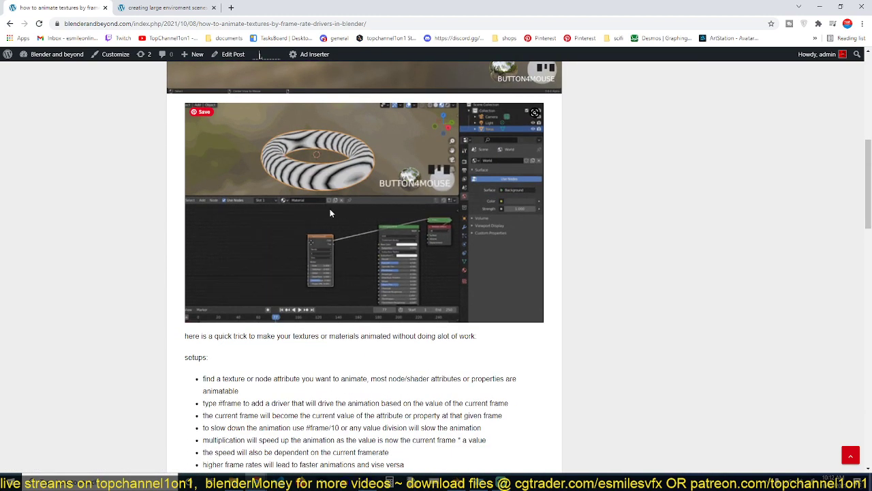
scroll(327, 273, "down", 3)
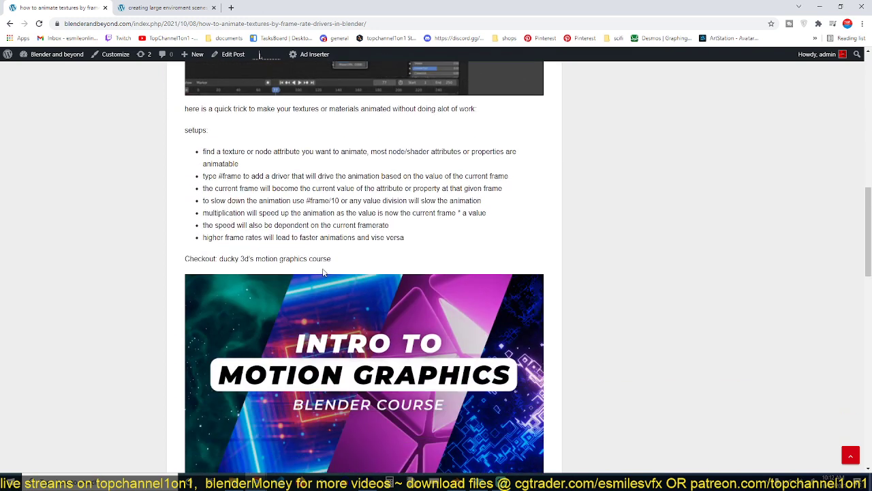
scroll(323, 271, "up", 10)
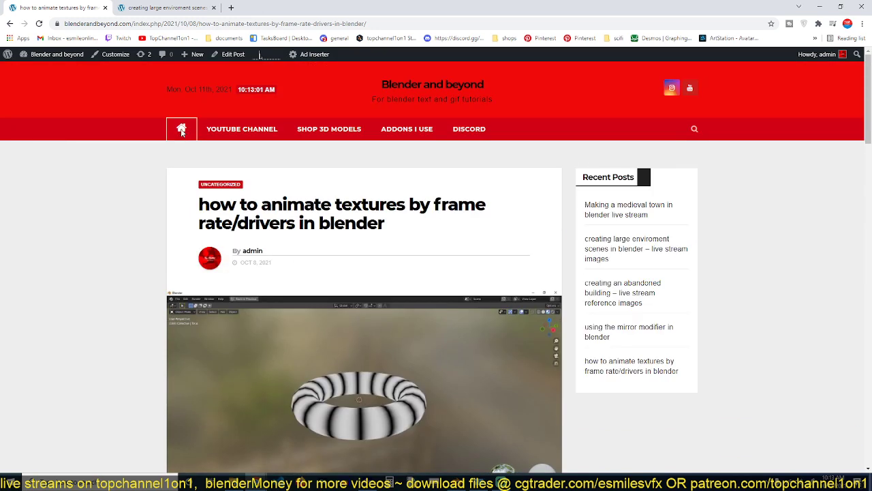
left_click(182, 130)
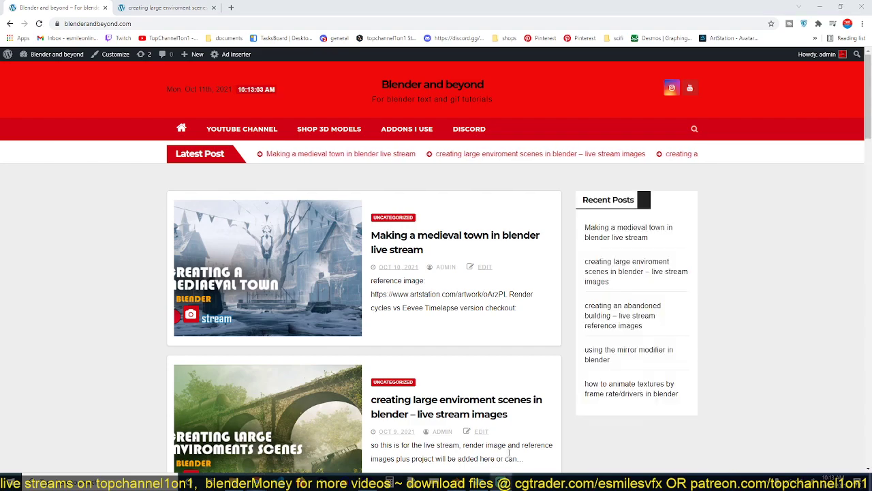